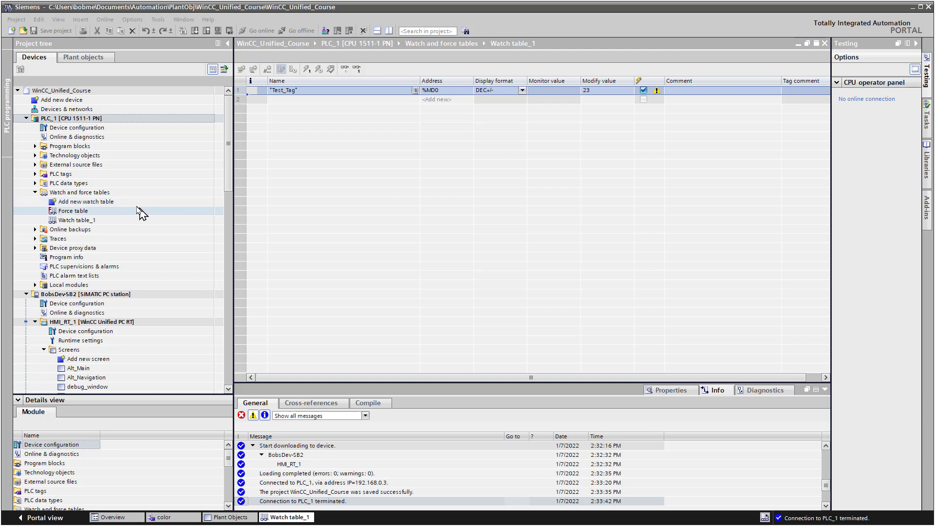
- Expand PLC_1's PLC data types folder in the project tree
{"action": "left_click", "coordinate": [36, 184]}
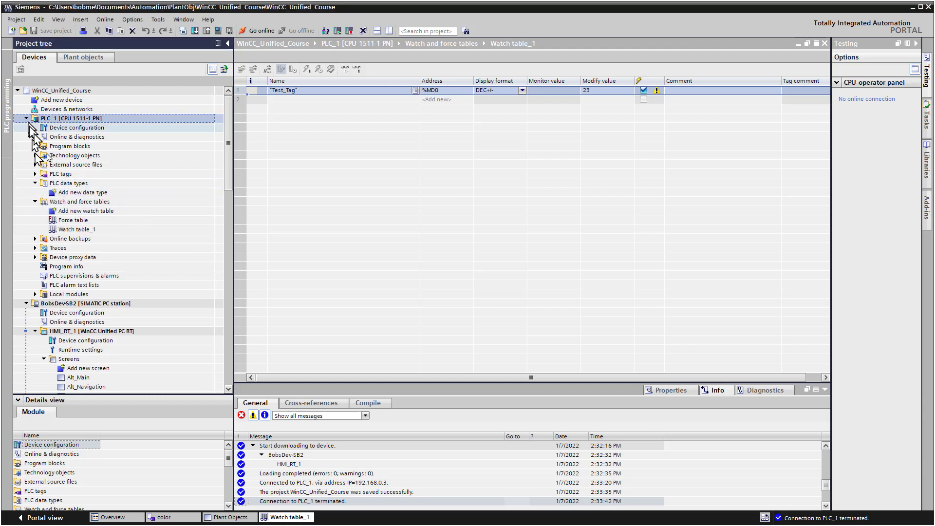
{"action": "left_click", "coordinate": [36, 183]}
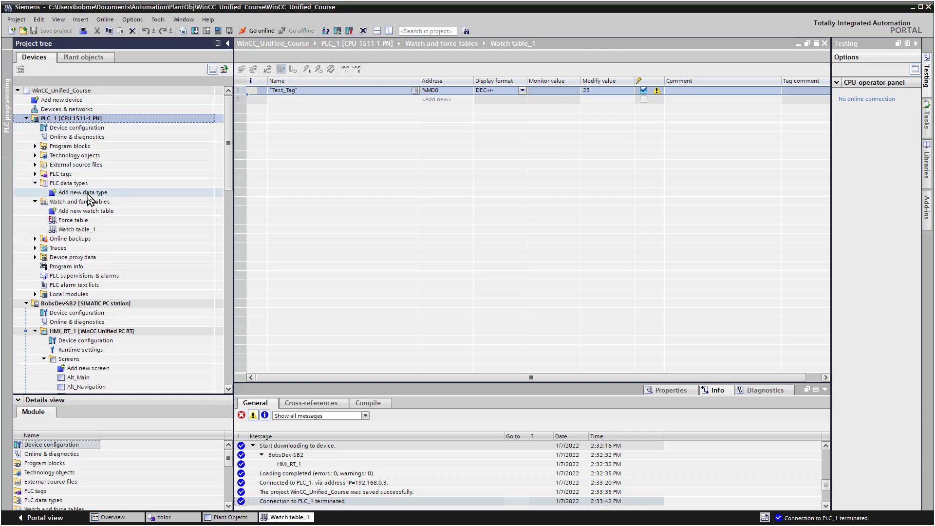
- Create a new PLC data type with a first member Name of type WString
{"action": "double_click", "coordinate": [88, 193]}
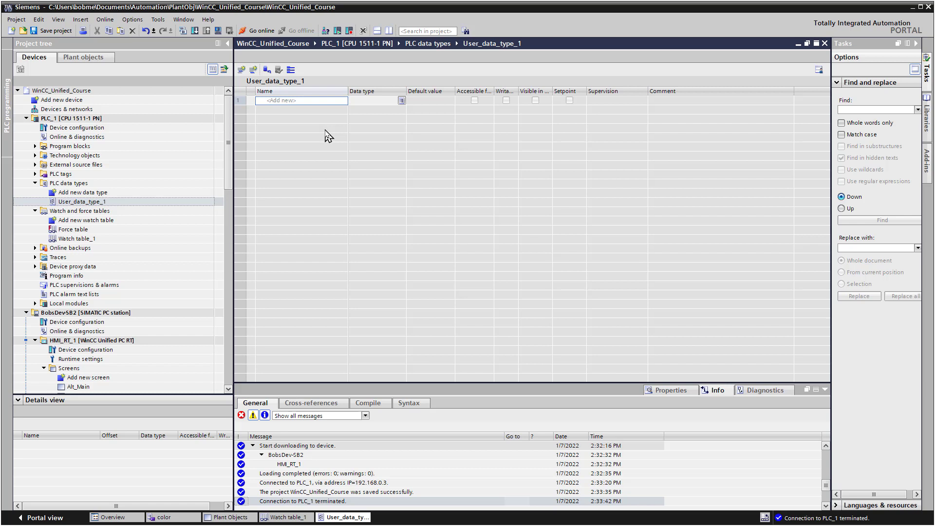
{"action": "left_click", "coordinate": [301, 100]}
{"action": "type", "text": "Name"}
{"action": "key", "text": "Tab"}
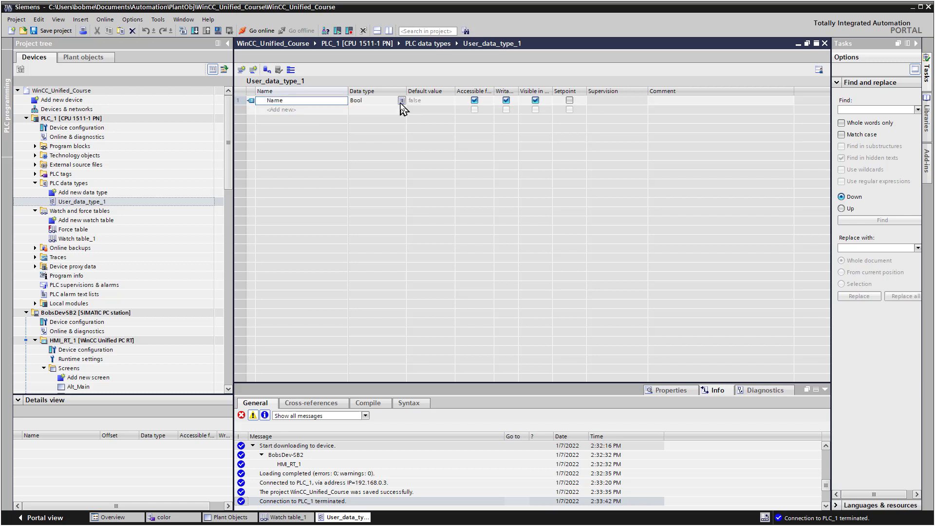
{"action": "left_click", "coordinate": [401, 99]}
{"action": "left_click_drag", "start_coordinate": [426, 122], "coordinate": [427, 173]}
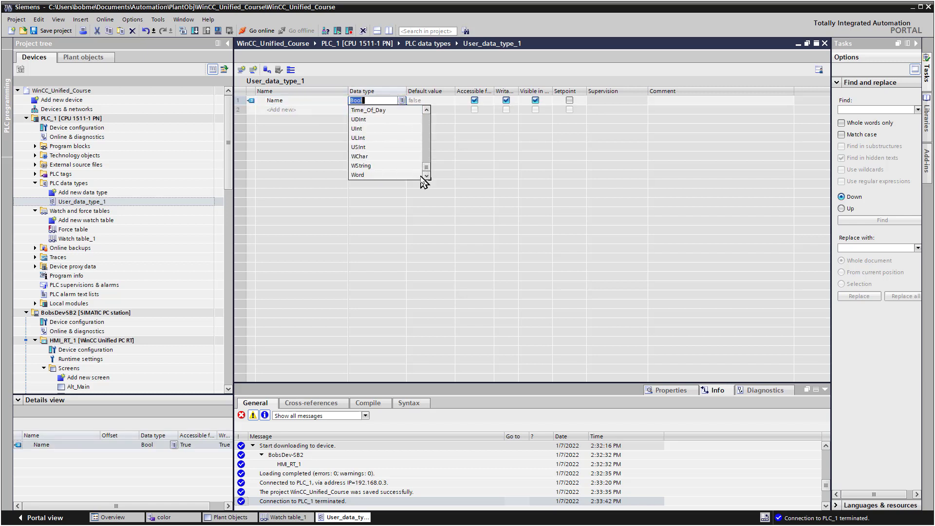
{"action": "left_click", "coordinate": [404, 174]}
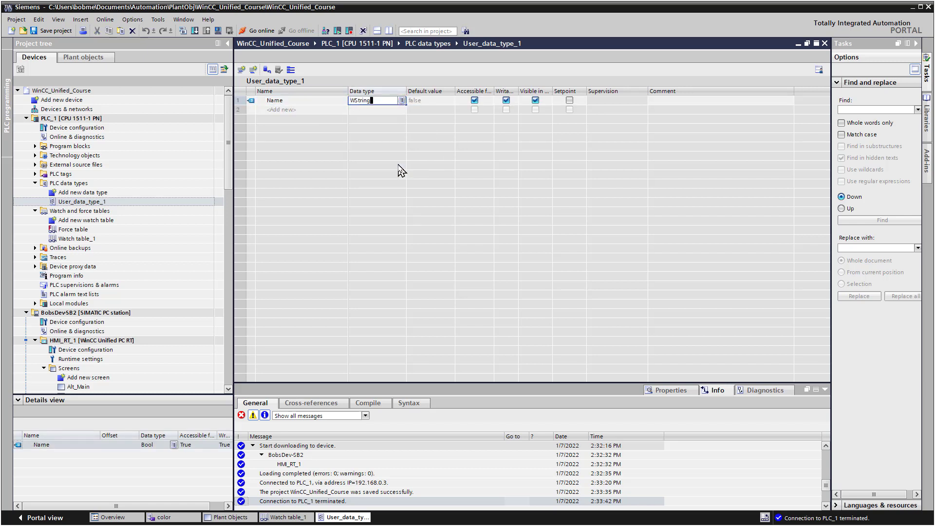
- Add a second member Value of type UInt
{"action": "left_click", "coordinate": [300, 108]}
{"action": "type", "text": "Value"}
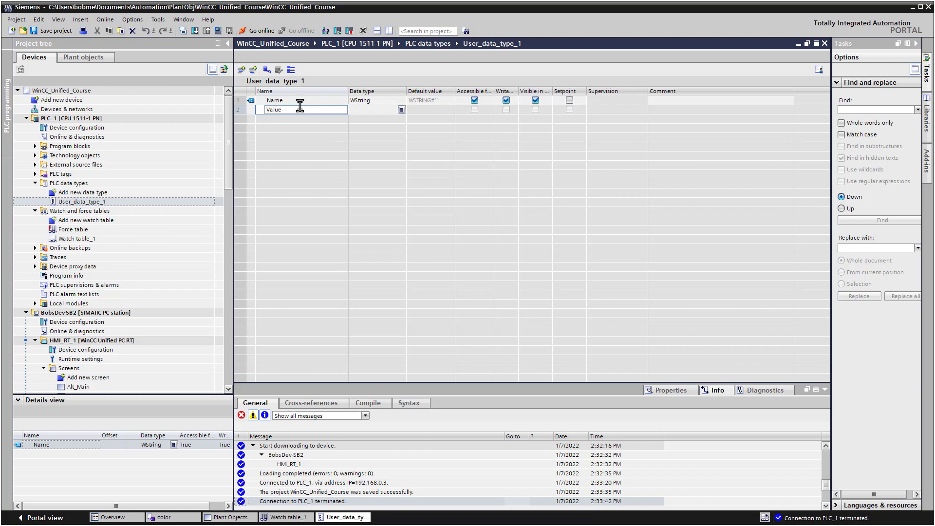
{"action": "key", "text": "Tab"}
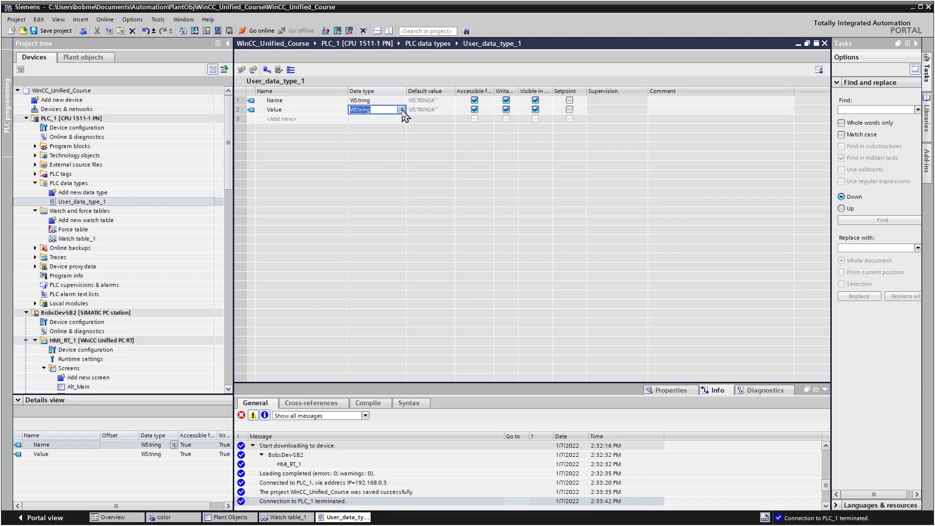
{"action": "left_click", "coordinate": [402, 109]}
{"action": "left_click_drag", "start_coordinate": [427, 122], "coordinate": [426, 144]}
{"action": "type", "text": "UInt"}
{"action": "key", "text": "Return"}
- Add a third member State of type Bool
{"action": "left_click", "coordinate": [313, 119]}
{"action": "type", "text": "State"}
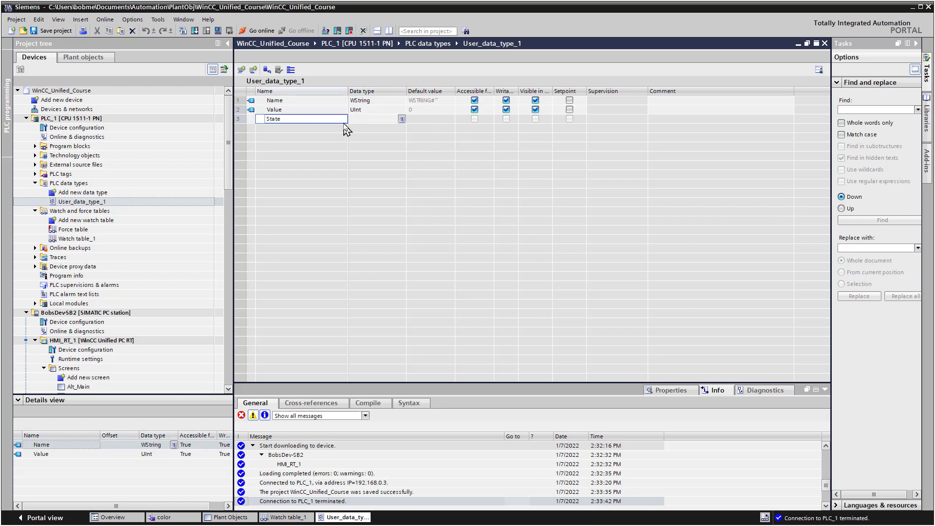
{"action": "left_click", "coordinate": [377, 119]}
{"action": "left_click", "coordinate": [402, 119]}
{"action": "type", "text": "bo"}
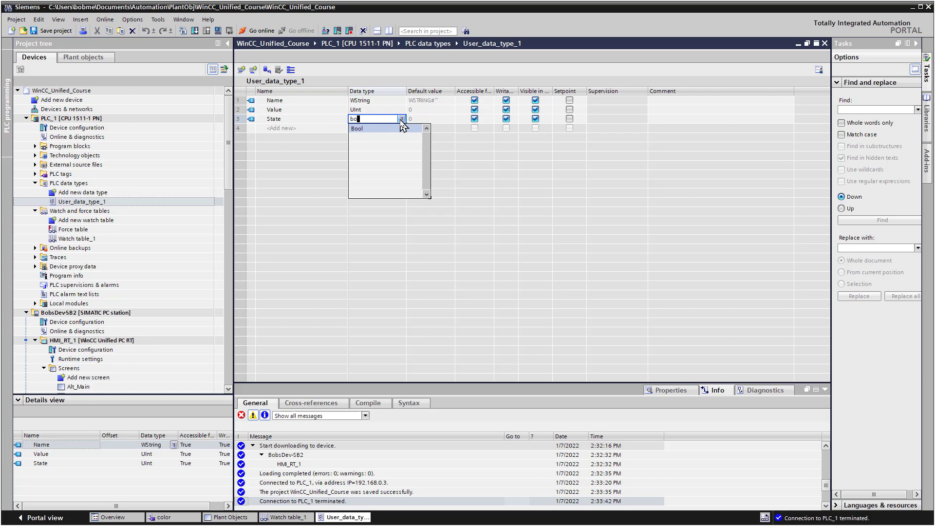
{"action": "left_click", "coordinate": [375, 129]}
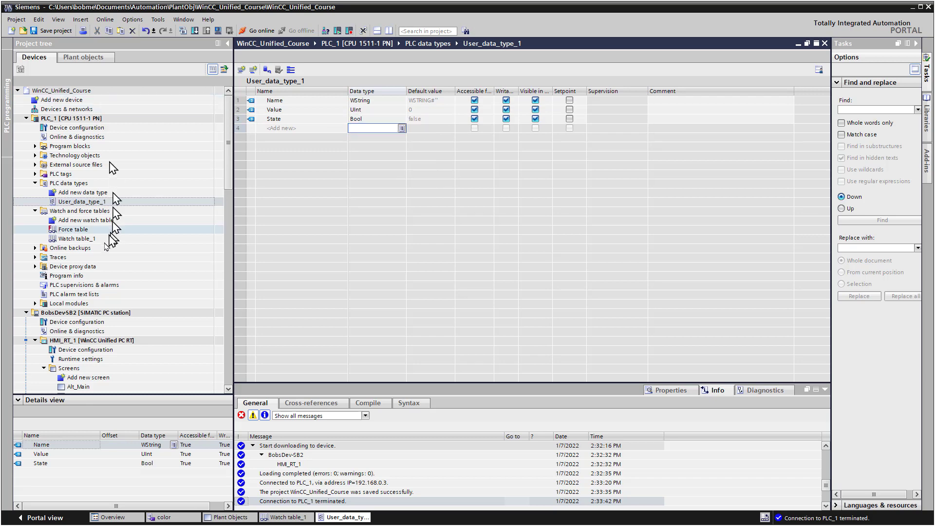
- Rename User_data_type_1 to equipment_udt
{"action": "right_click", "coordinate": [70, 203]}
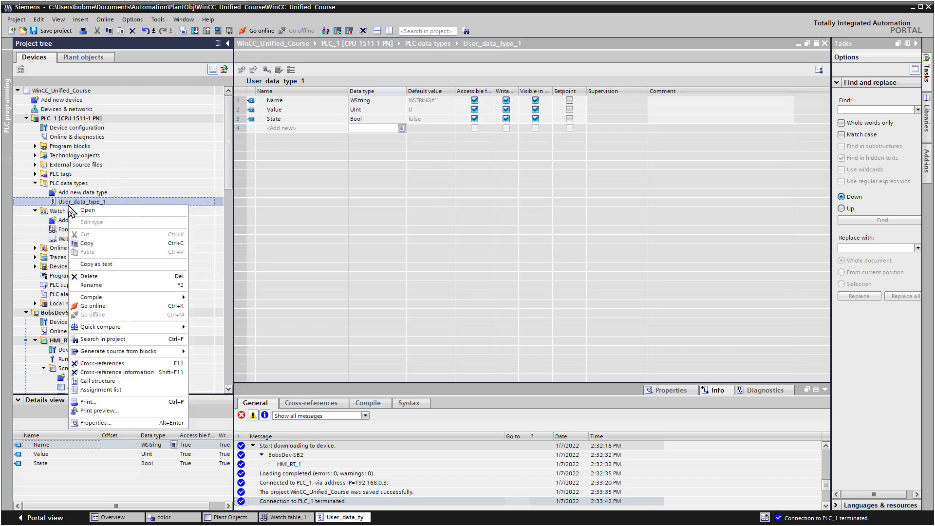
{"action": "left_click", "coordinate": [91, 285]}
{"action": "type", "text": "equipment_udt"}
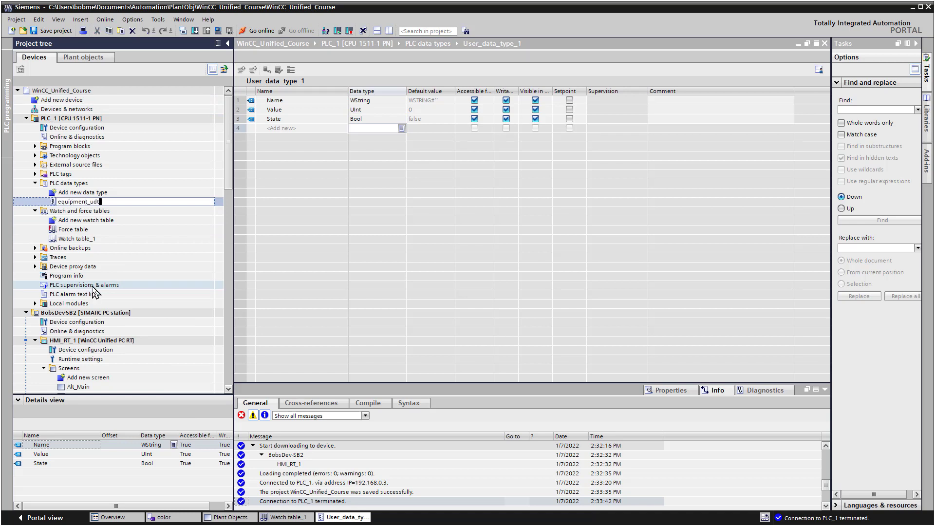
{"action": "key", "text": "Return"}
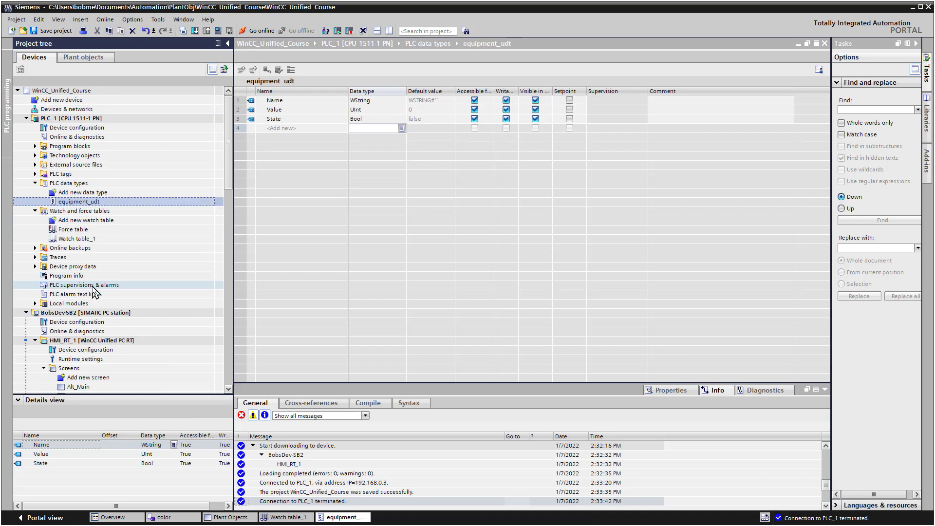
{"action": "left_click", "coordinate": [68, 146]}
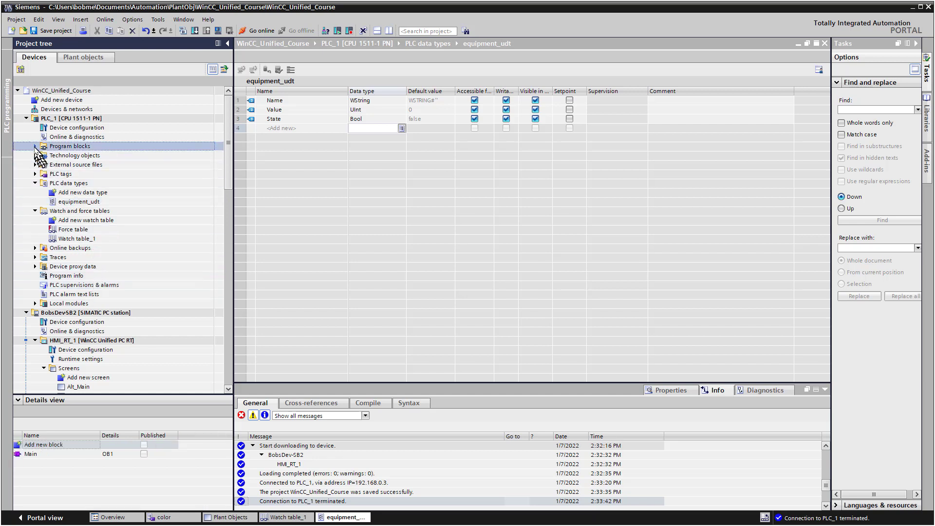
- Add a new global data block named prod_lines under Program blocks
{"action": "left_click", "coordinate": [34, 146]}
{"action": "double_click", "coordinate": [71, 155]}
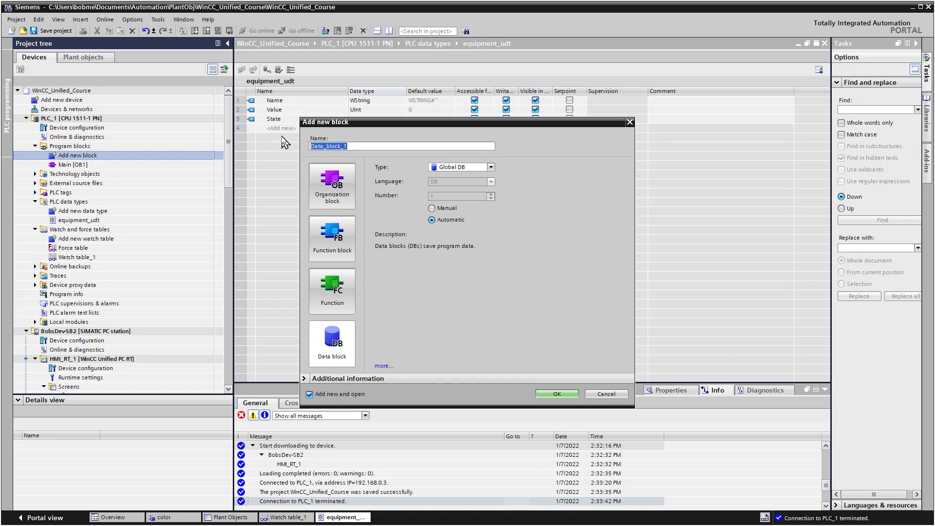
{"action": "type", "text": "prod_lines"}
{"action": "left_click", "coordinate": [556, 394]}
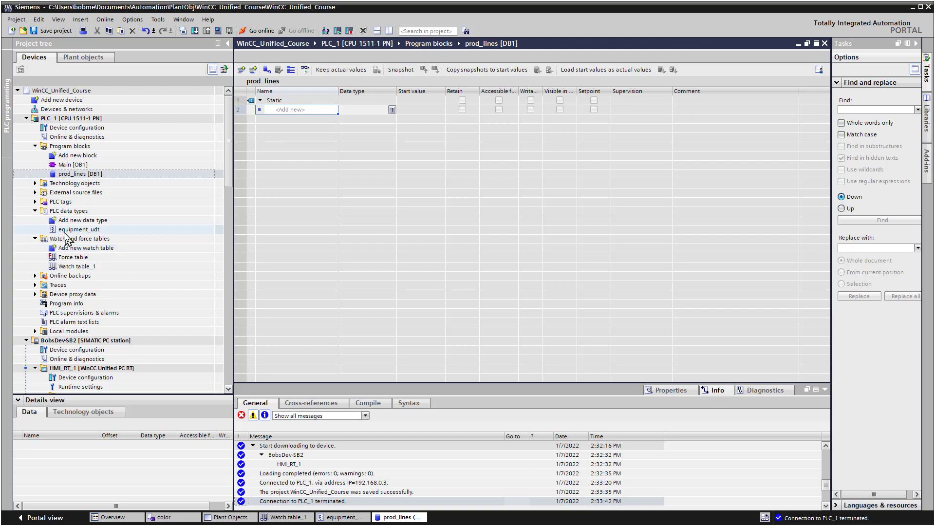
- Add the entry Line_1_Conveyor to prod_lines with type equipment_udt
{"action": "left_click", "coordinate": [281, 110]}
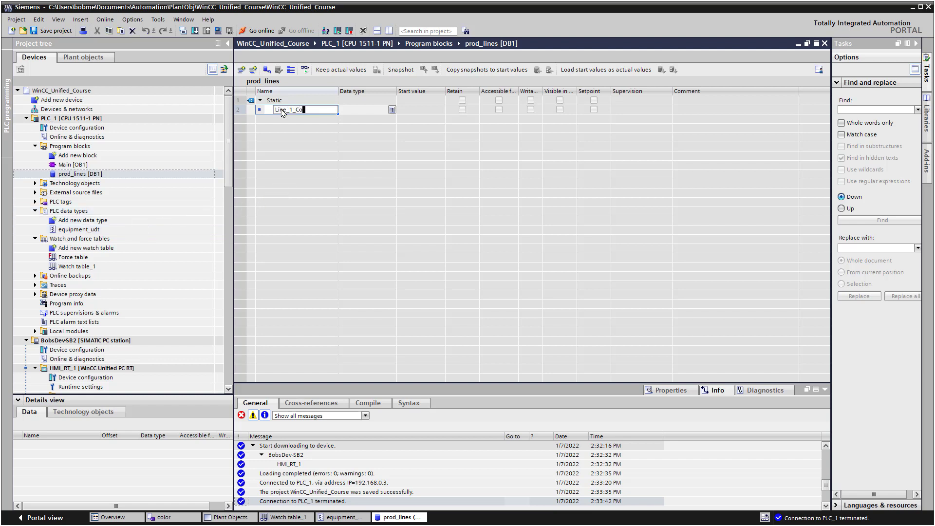
{"action": "key", "text": "Tab"}
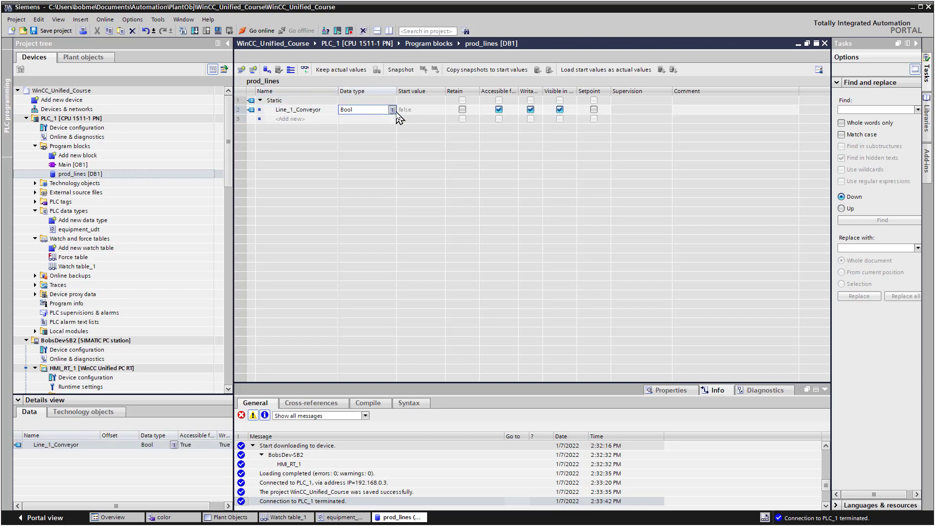
{"action": "left_click", "coordinate": [391, 109]}
{"action": "left_click_drag", "start_coordinate": [416, 131], "coordinate": [417, 184]}
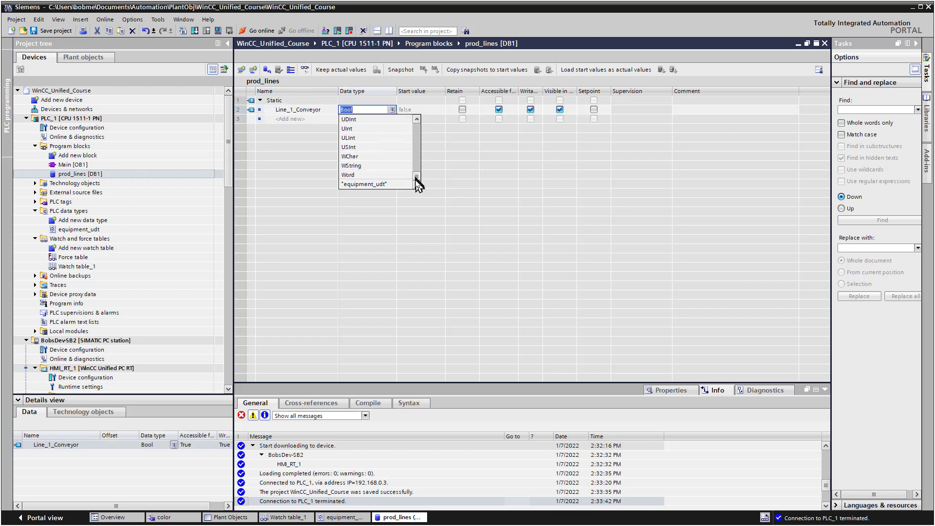
{"action": "left_click", "coordinate": [385, 184]}
{"action": "left_click", "coordinate": [293, 119]}
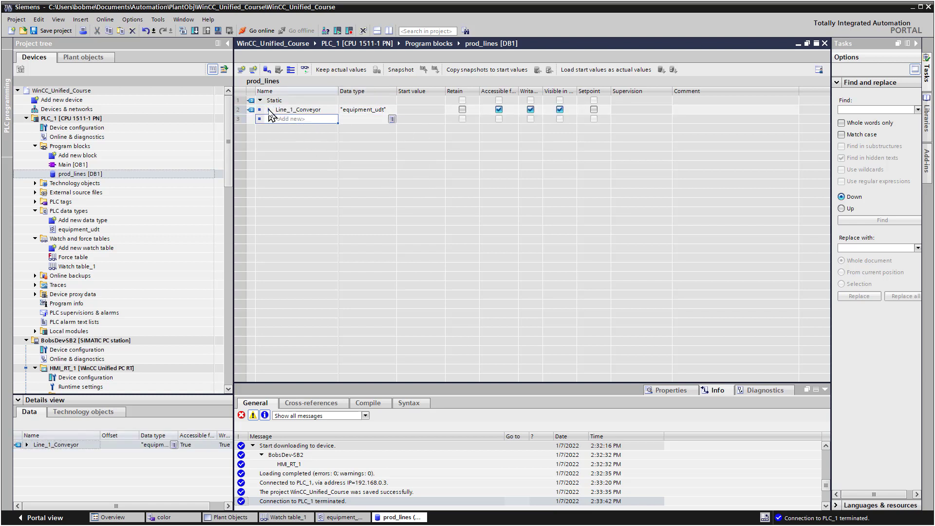
{"action": "left_click", "coordinate": [268, 110]}
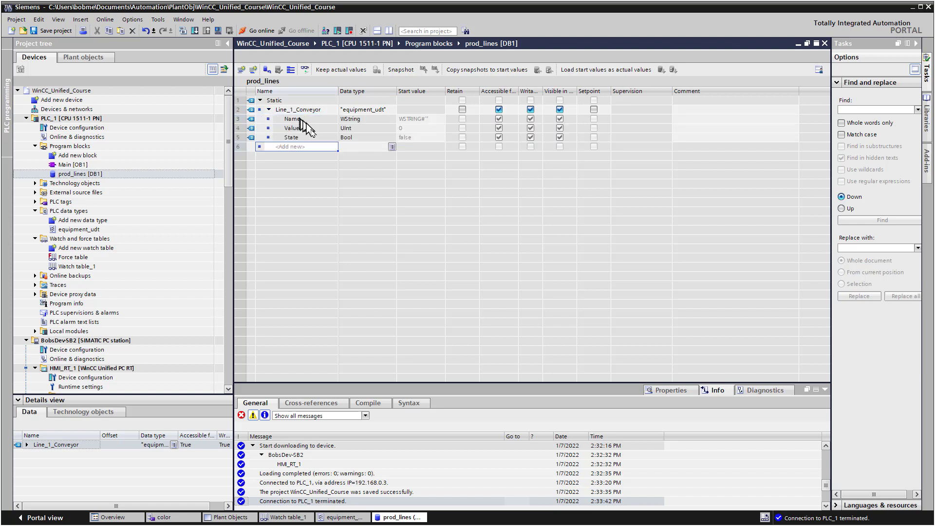
{"action": "left_click", "coordinate": [268, 109]}
- Add Line_1_Motor and Line_1_Pump as equipment_udt entries and begin the Line_2 entries
{"action": "left_click", "coordinate": [284, 119]}
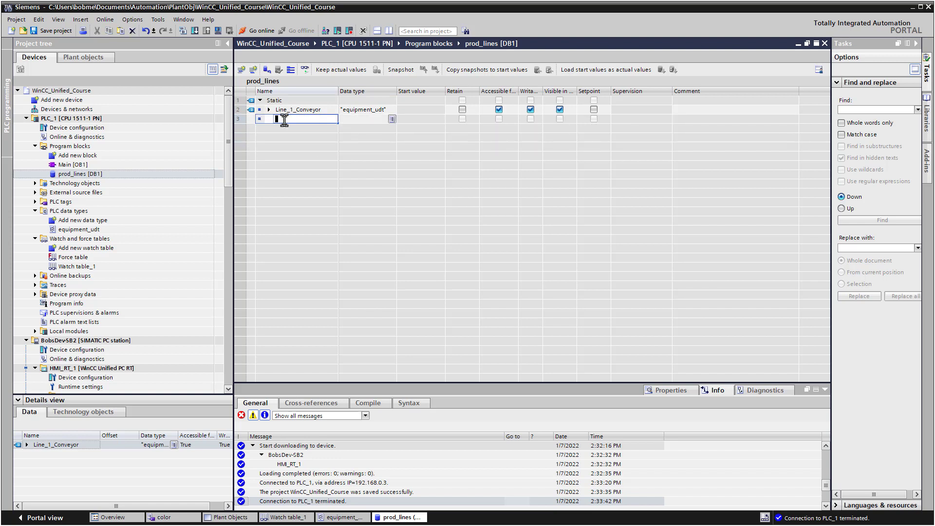
{"action": "type", "text": "Line_1_Motor"}
{"action": "key", "text": "Tab"}
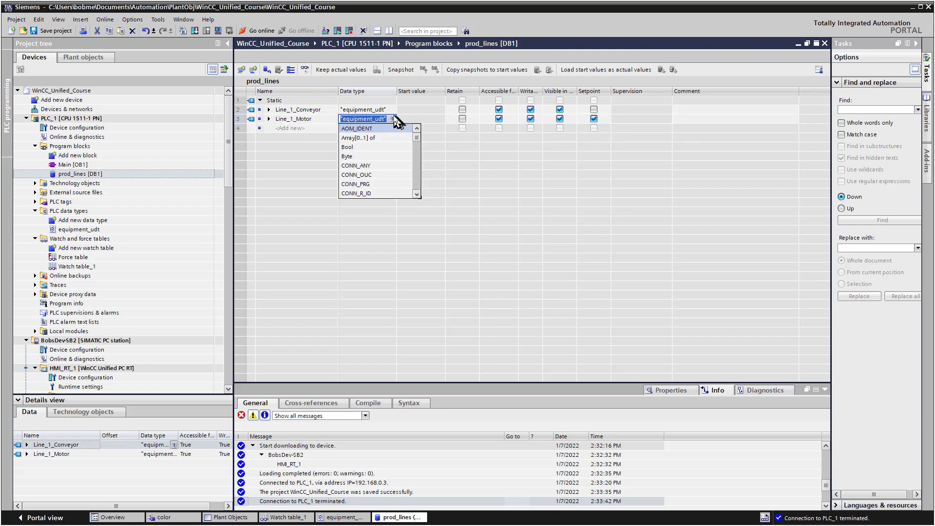
{"action": "left_click", "coordinate": [290, 129]}
{"action": "type", "text": "Line_1"}
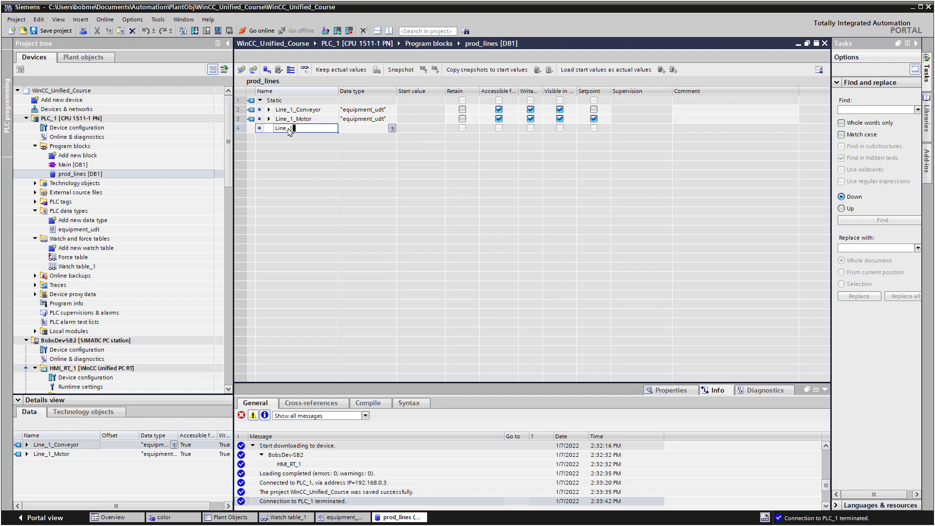
{"action": "type", "text": "_Pump"}
{"action": "key", "text": "Return"}
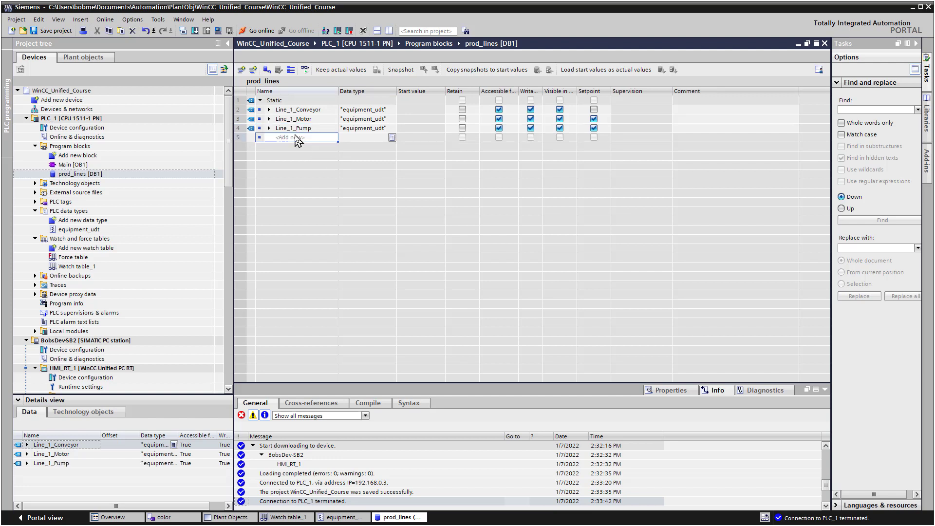
{"action": "type", "text": "Lin"}
{"action": "type", "text": "e_2"}
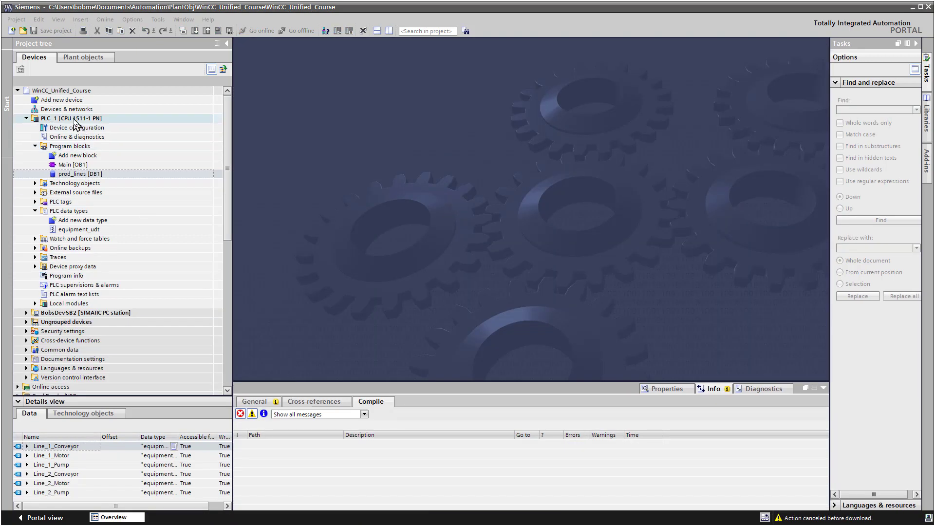
- Start the PLC simulation for PLC_1 and find the simulated target device for download
{"action": "right_click", "coordinate": [74, 119]}
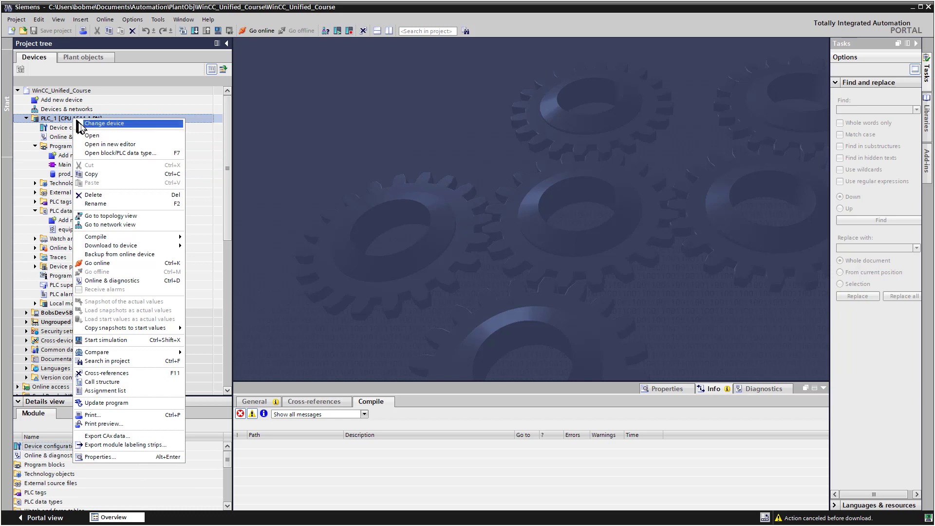
{"action": "left_click", "coordinate": [105, 340]}
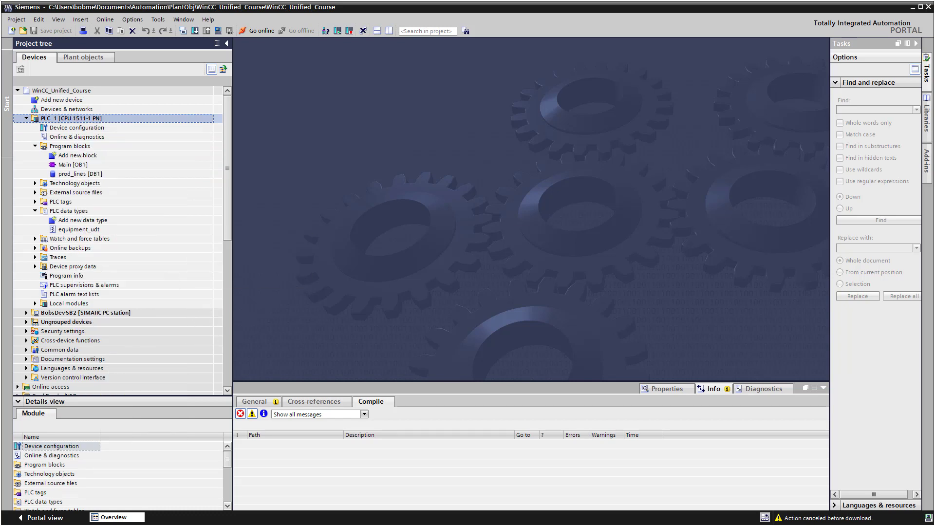
{"action": "left_click", "coordinate": [627, 341]}
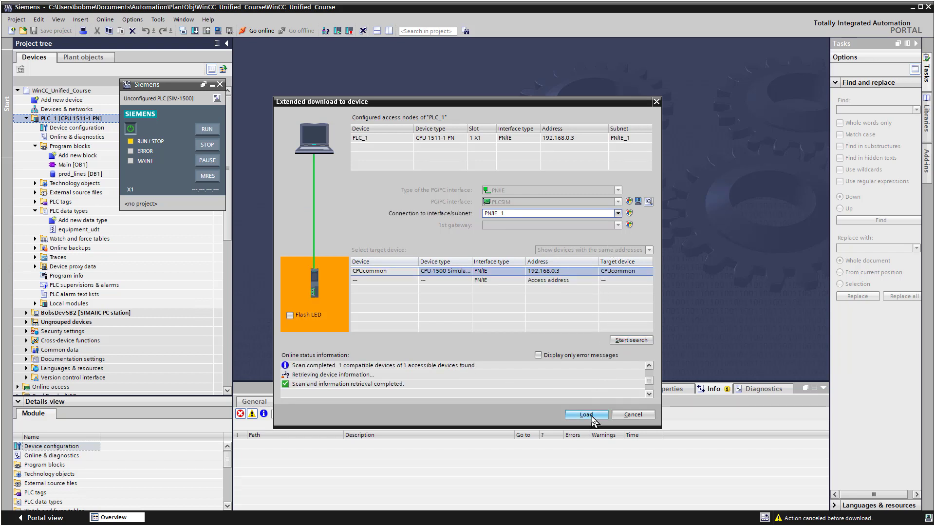
{"action": "left_click", "coordinate": [586, 414]}
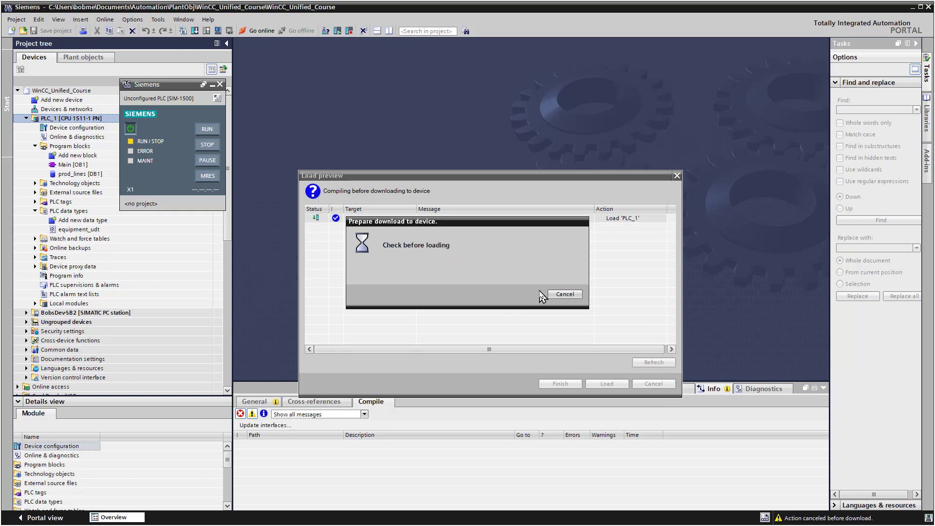
- Load the configuration with modules set to Start module after loading, and finish
{"action": "left_click", "coordinate": [606, 385]}
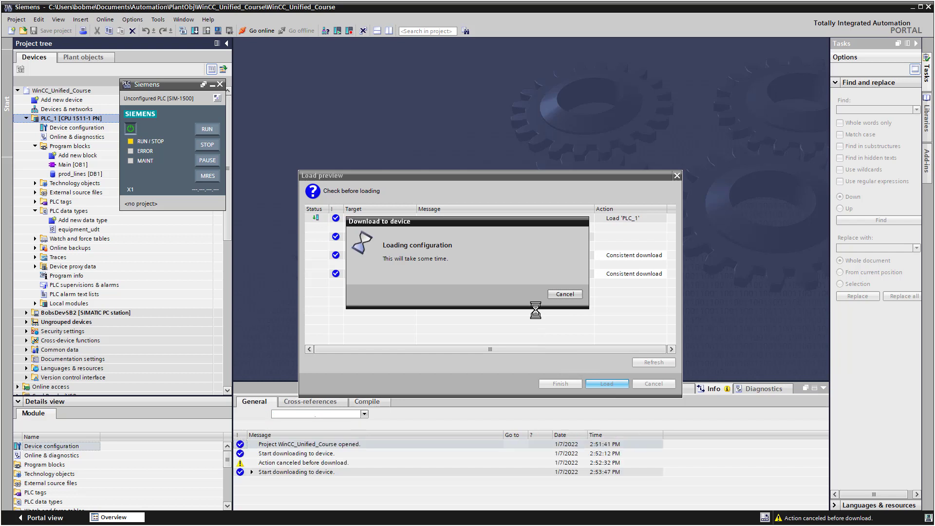
{"action": "left_click", "coordinate": [621, 237]}
{"action": "left_click", "coordinate": [622, 239]}
{"action": "left_click", "coordinate": [624, 255]}
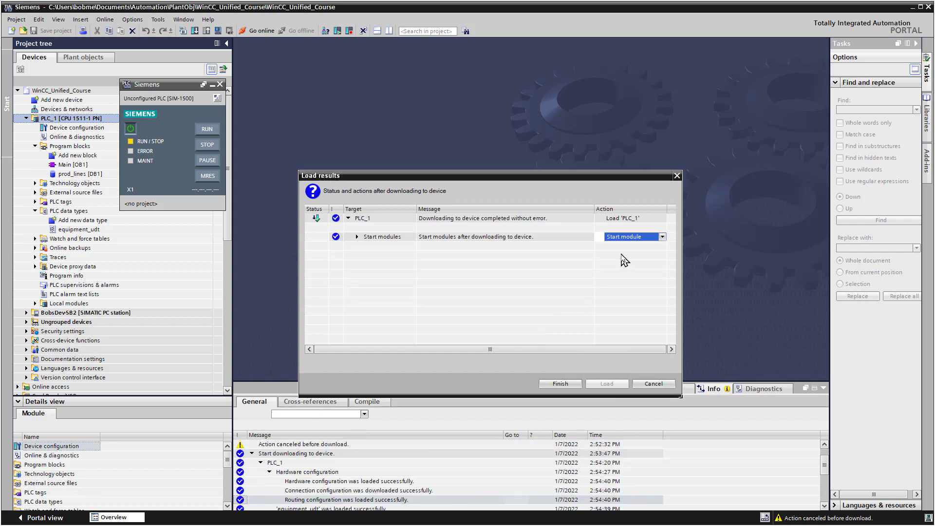
{"action": "left_click", "coordinate": [556, 385]}
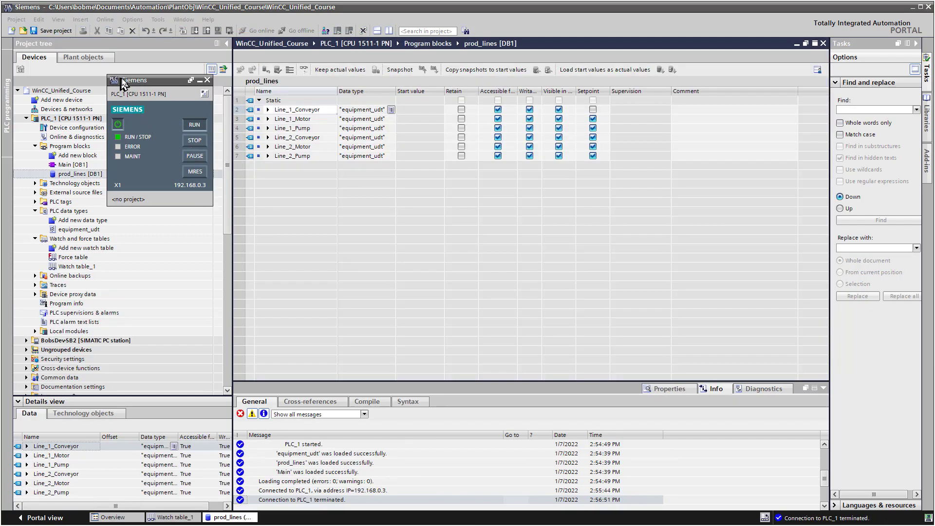
- Move aside and then close the PLC simulator panel
{"action": "left_click_drag", "start_coordinate": [142, 87], "coordinate": [131, 89]}
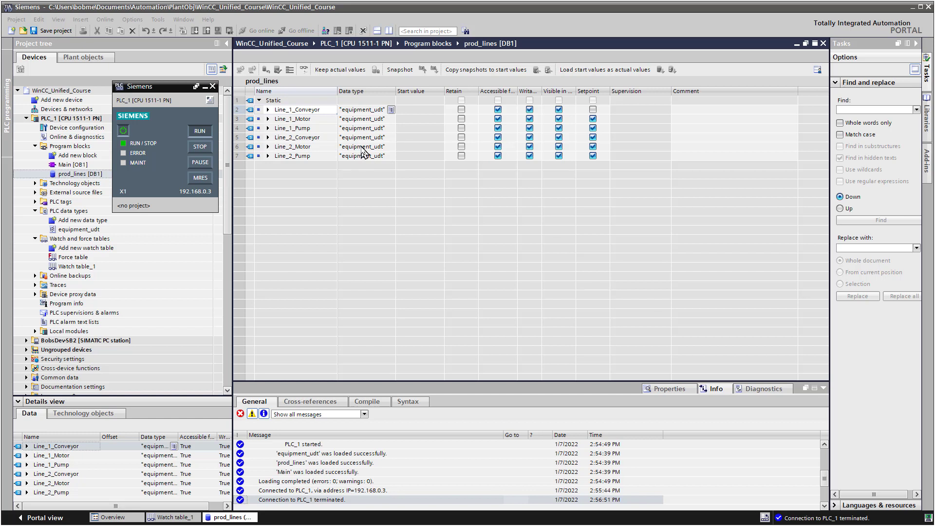
{"action": "left_click", "coordinate": [212, 86]}
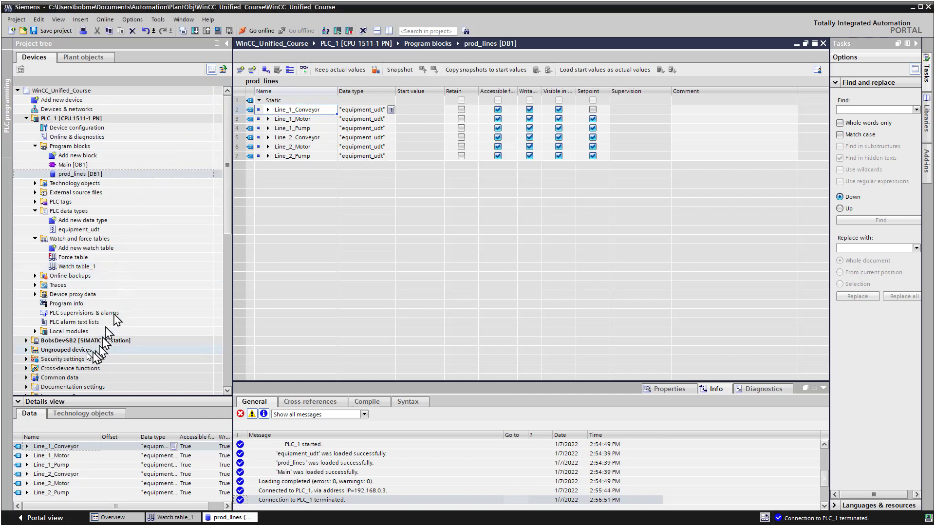
- Expand the PC station, HMI_RT_1 and its HMI tags folder in the project tree
{"action": "left_click", "coordinate": [27, 340]}
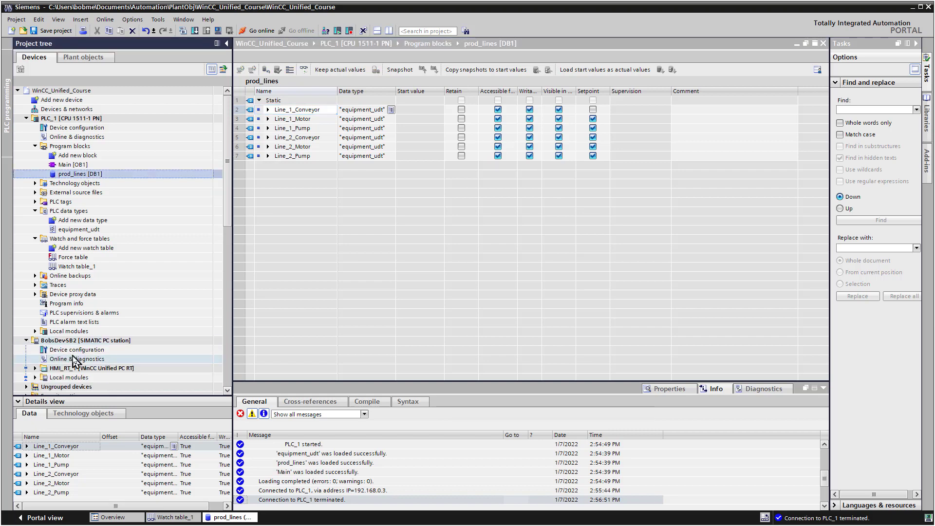
{"action": "scroll", "coordinate": [34, 340], "scroll_direction": "down", "scroll_amount": 2}
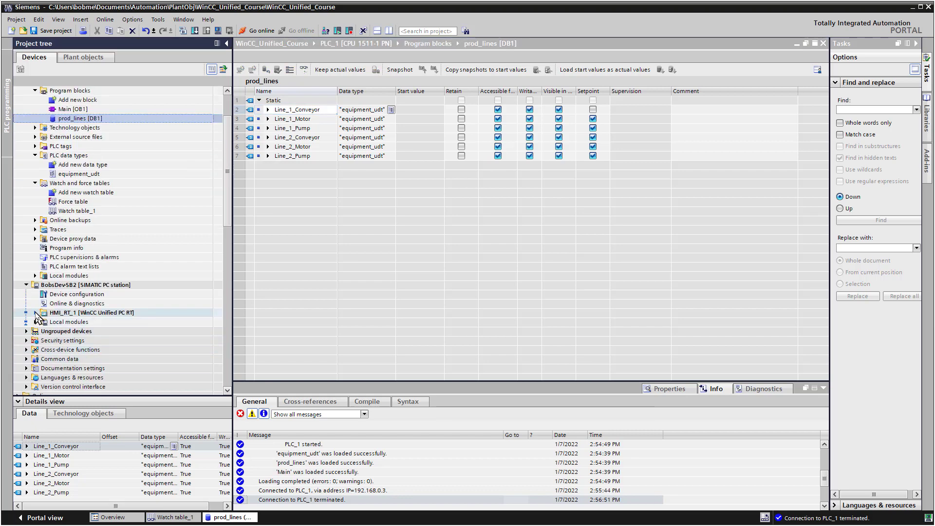
{"action": "left_click", "coordinate": [35, 313]}
{"action": "scroll", "coordinate": [183, 331], "scroll_direction": "down", "scroll_amount": 2}
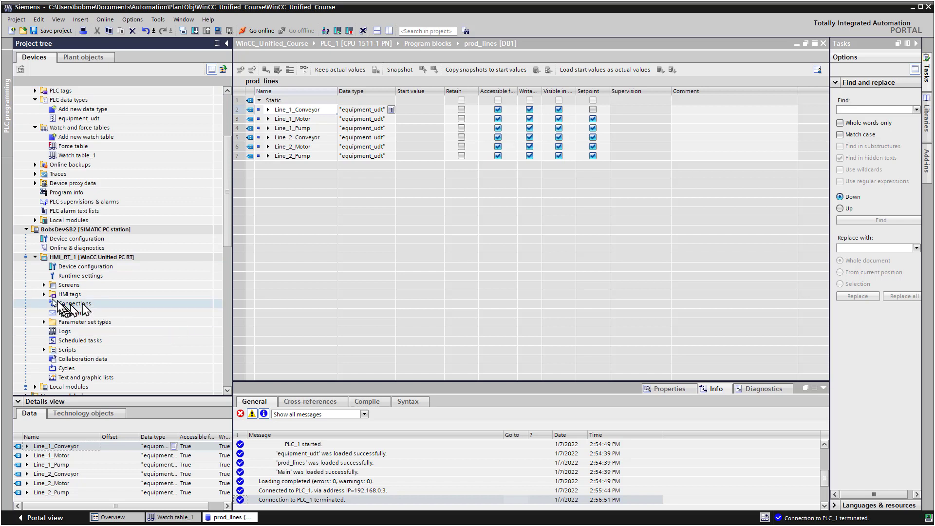
{"action": "left_click", "coordinate": [42, 295]}
{"action": "left_click", "coordinate": [44, 294]}
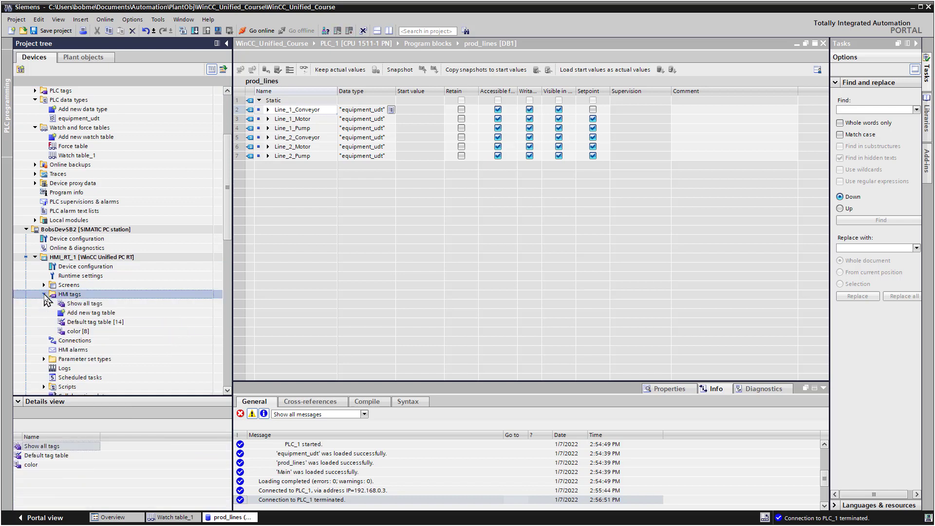
- Add a new HMI tag table and rename it plc_tags
{"action": "double_click", "coordinate": [101, 314]}
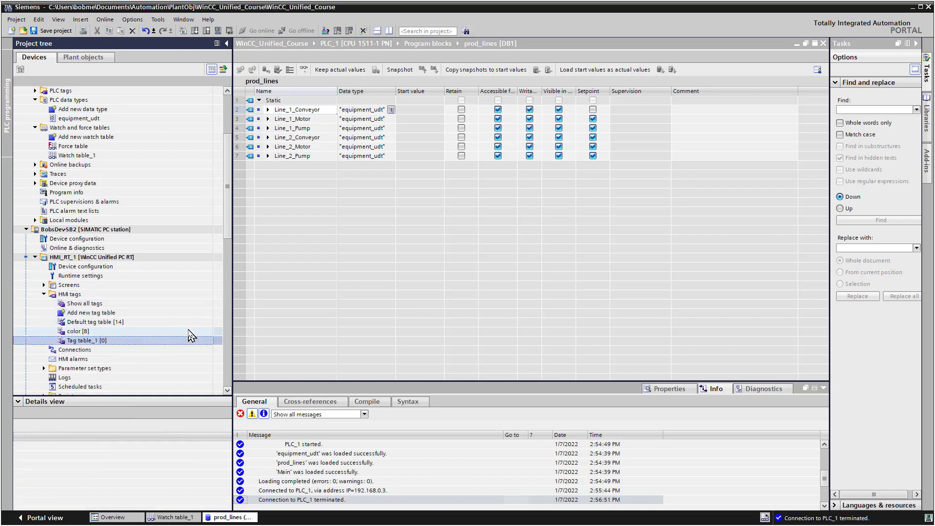
{"action": "right_click", "coordinate": [89, 345]}
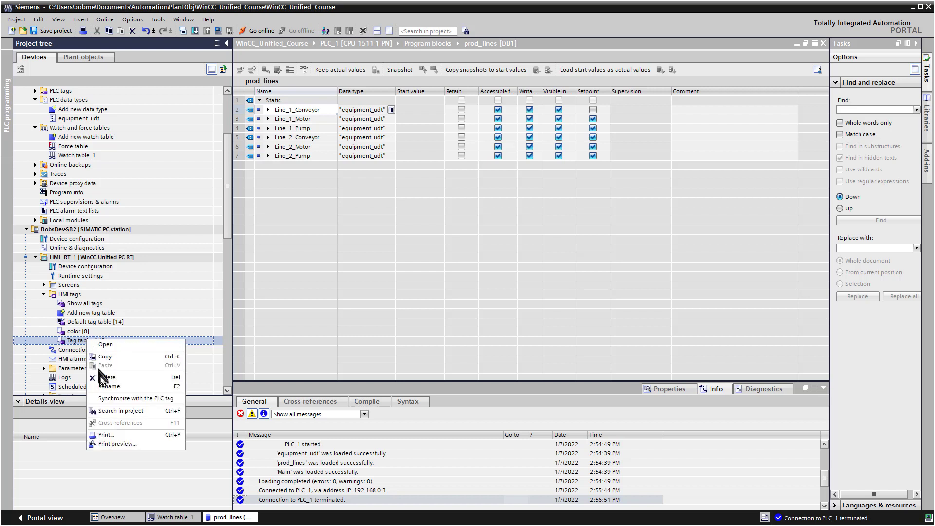
{"action": "left_click", "coordinate": [105, 384]}
{"action": "type", "text": "plc"}
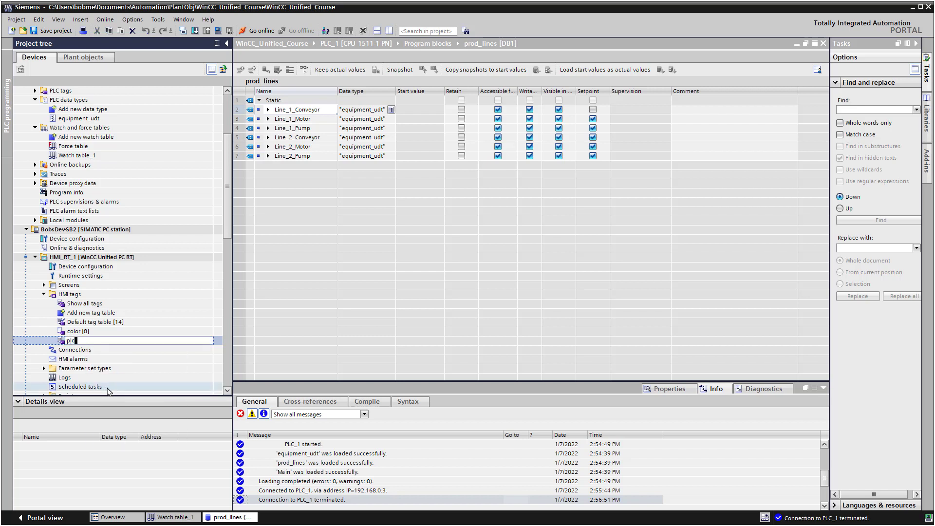
{"action": "type", "text": "_tags"}
{"action": "key", "text": "Return"}
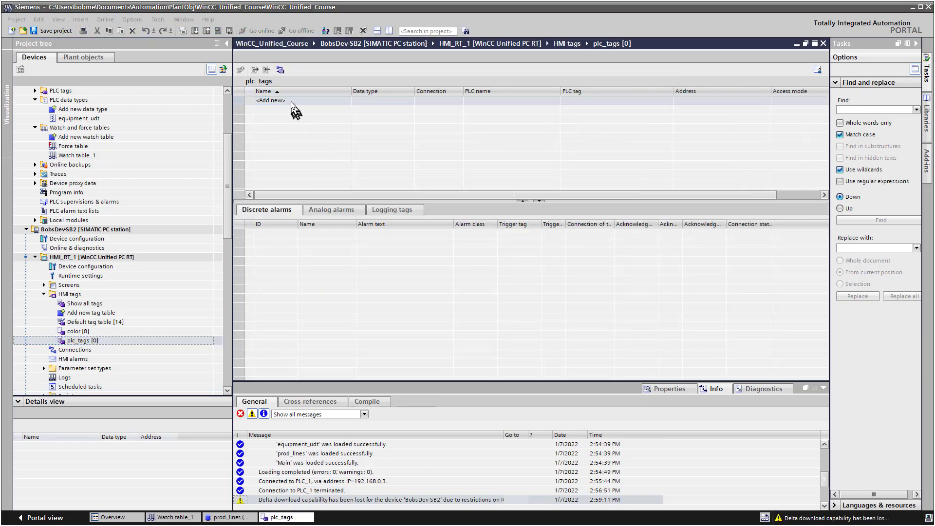
- Add HMI tag Line_1_Conveyor using connection HMI_Connection_1
{"action": "double_click", "coordinate": [292, 101]}
{"action": "type", "text": "Line_"}
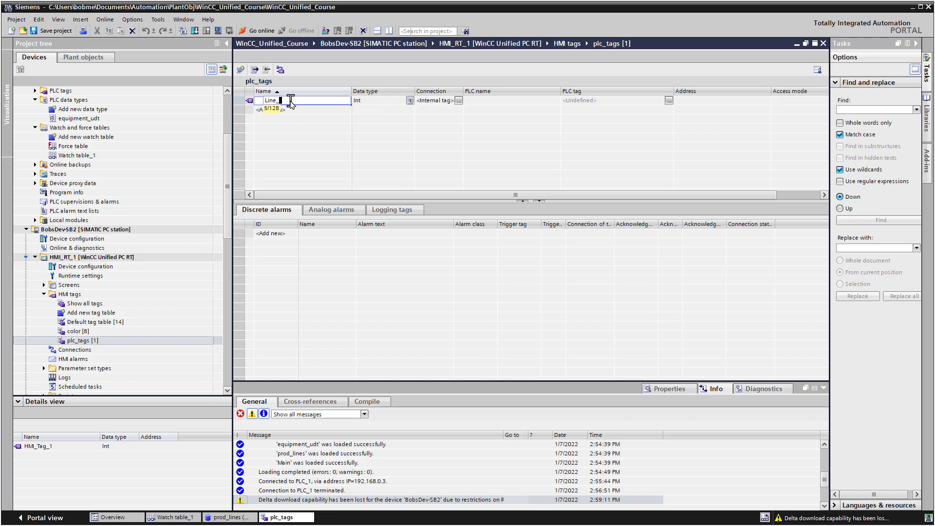
{"action": "type", "text": "1_Conveyor"}
{"action": "key", "text": "Return"}
{"action": "left_click", "coordinate": [459, 100]}
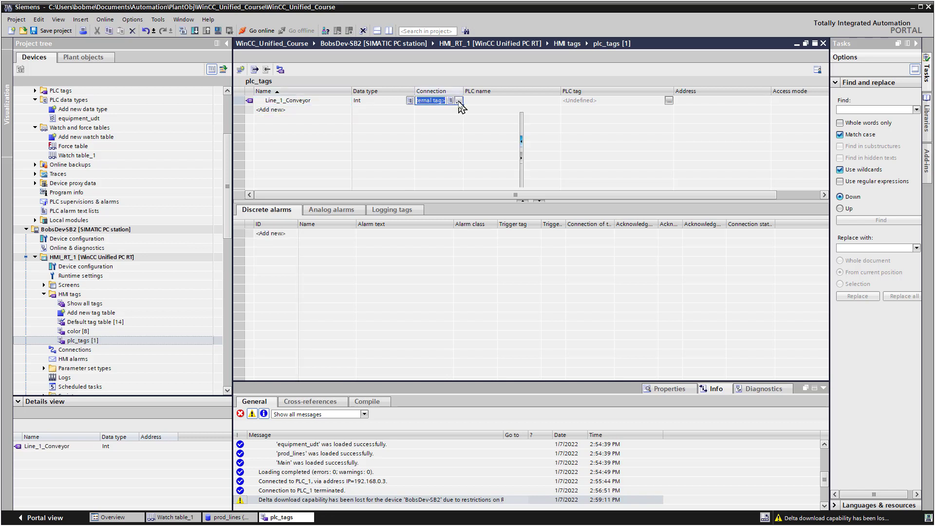
{"action": "left_click", "coordinate": [458, 100]}
{"action": "left_click", "coordinate": [565, 149]}
{"action": "left_click", "coordinate": [596, 195]}
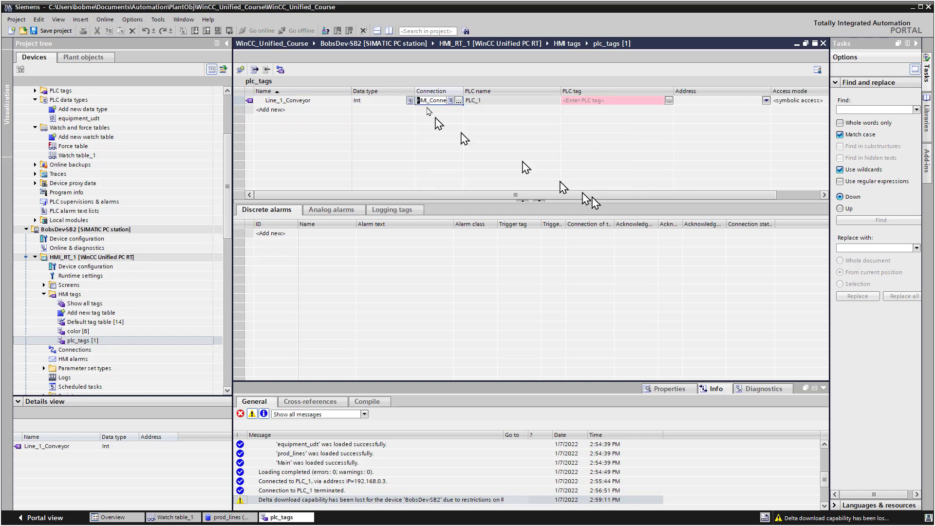
- Link Line_1_Conveyor to PLC tag prod_lines.Line_1_Conveyor and show its Name, Value, State members
{"action": "left_click", "coordinate": [655, 101]}
{"action": "left_click", "coordinate": [660, 100]}
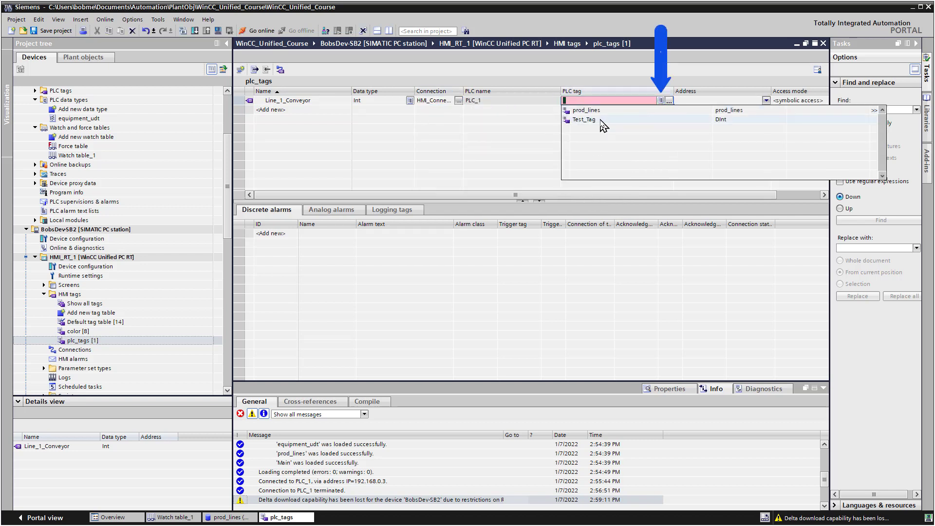
{"action": "left_click", "coordinate": [586, 111]}
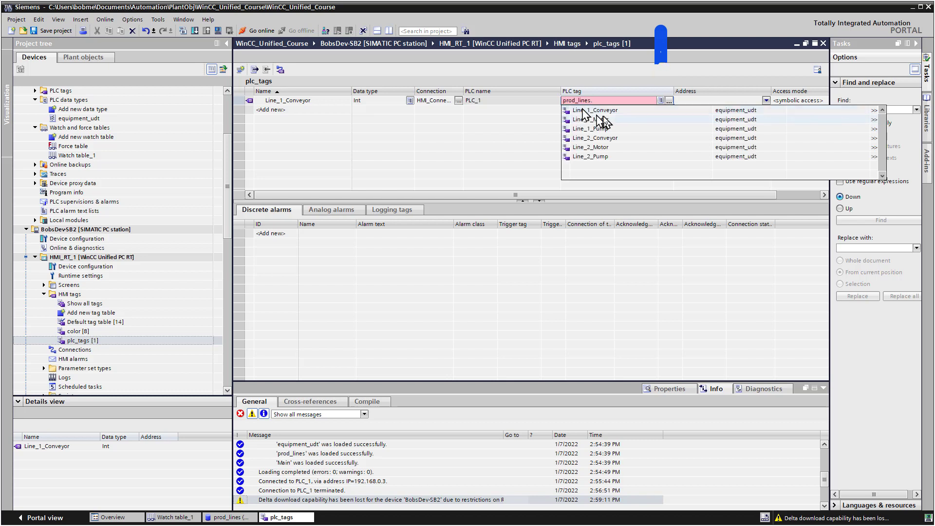
{"action": "left_click", "coordinate": [602, 111]}
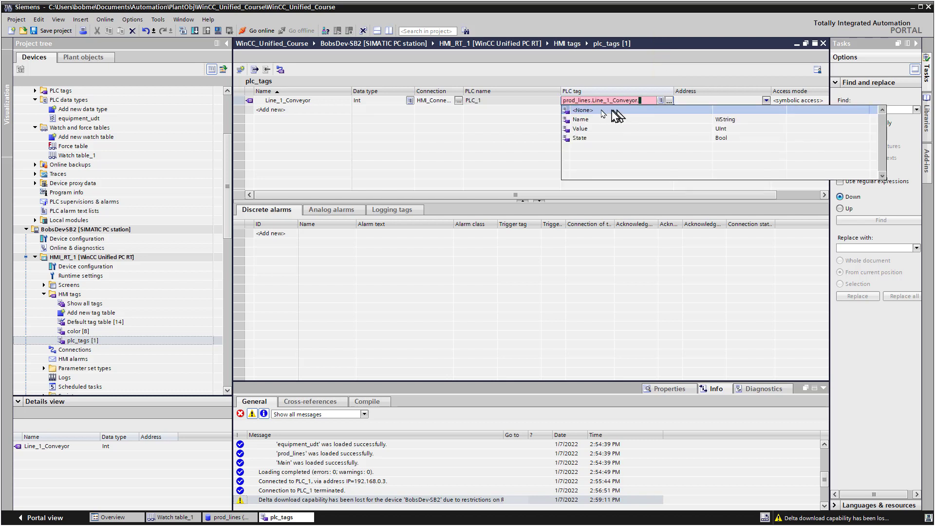
{"action": "left_click", "coordinate": [584, 110]}
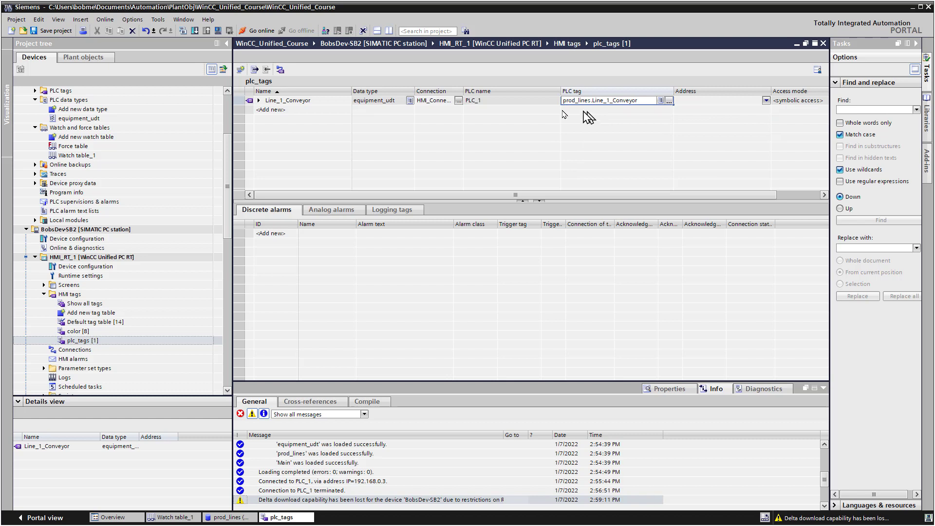
{"action": "left_click", "coordinate": [258, 100]}
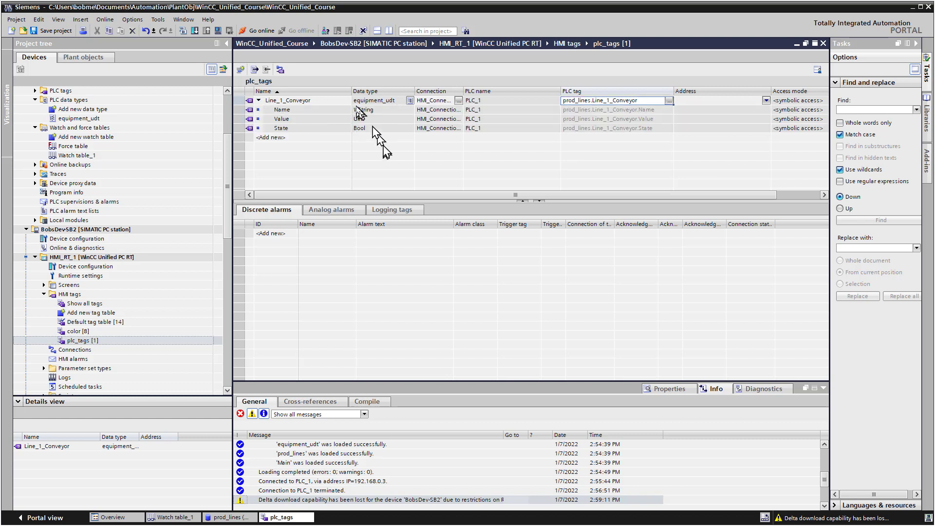
{"action": "double_click", "coordinate": [462, 91]}
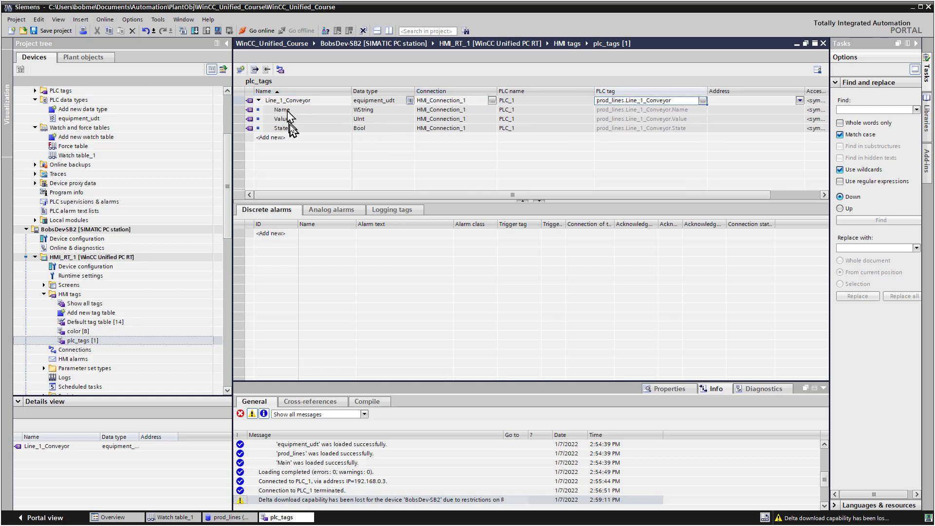
- Add HMI tag Line_2_Conveyor linked to prod_lines.Line_2_Conveyor
{"action": "double_click", "coordinate": [276, 138]}
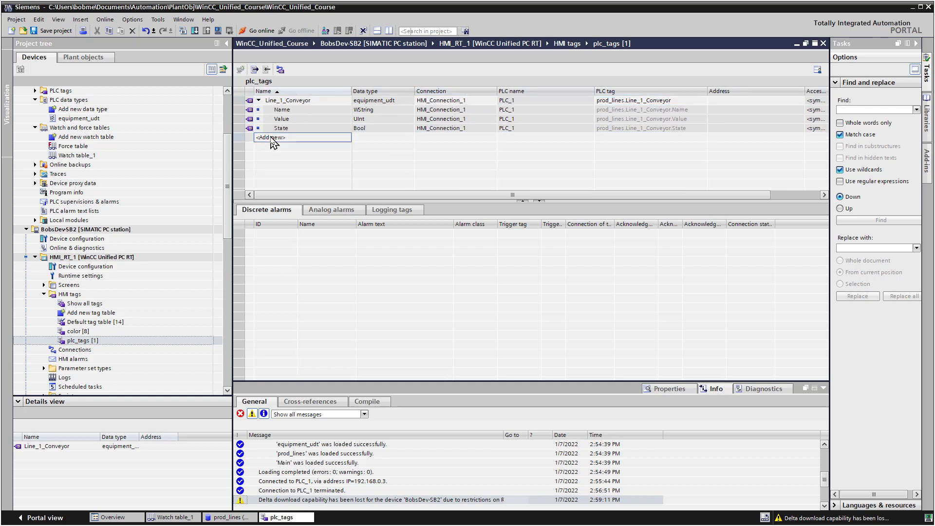
{"action": "type", "text": "Line_2_Con"}
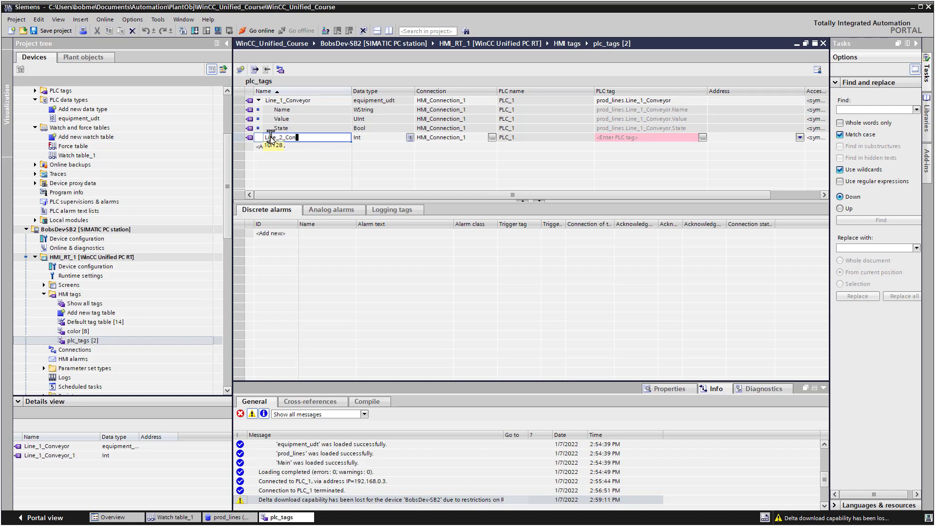
{"action": "type", "text": "veyor"}
{"action": "left_click", "coordinate": [686, 138]}
{"action": "left_click", "coordinate": [695, 137]}
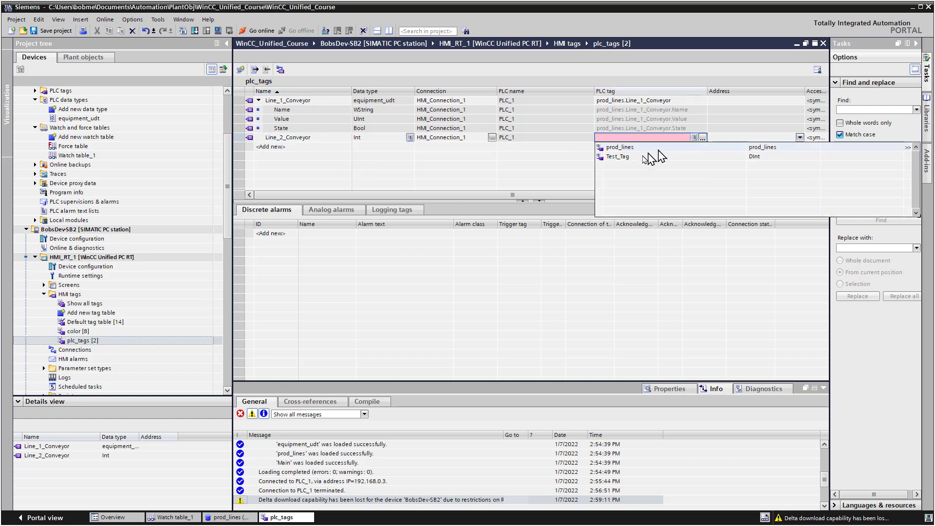
{"action": "left_click", "coordinate": [625, 149]}
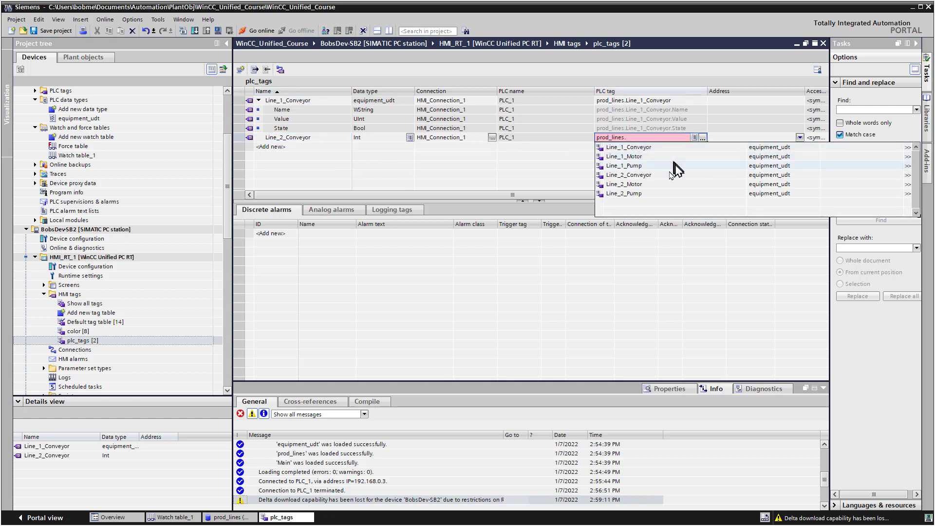
{"action": "left_click", "coordinate": [628, 174]}
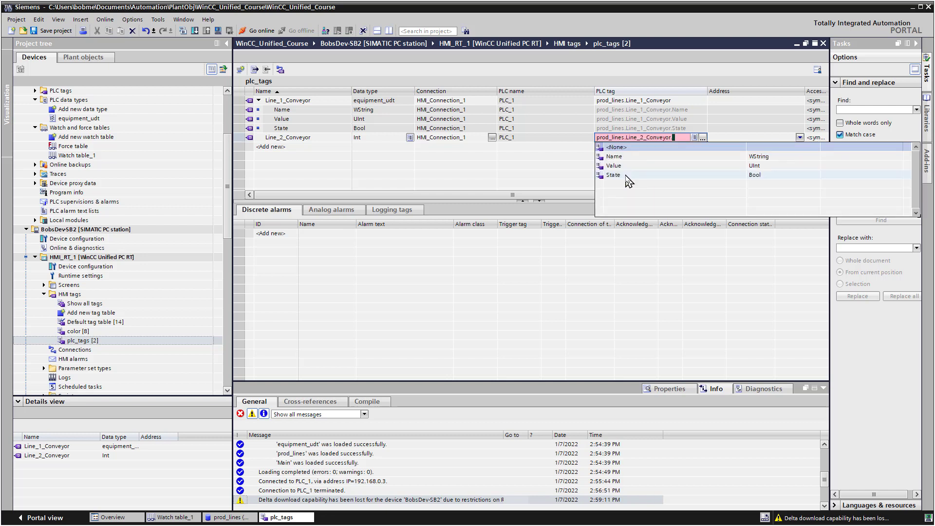
{"action": "key", "text": "Return"}
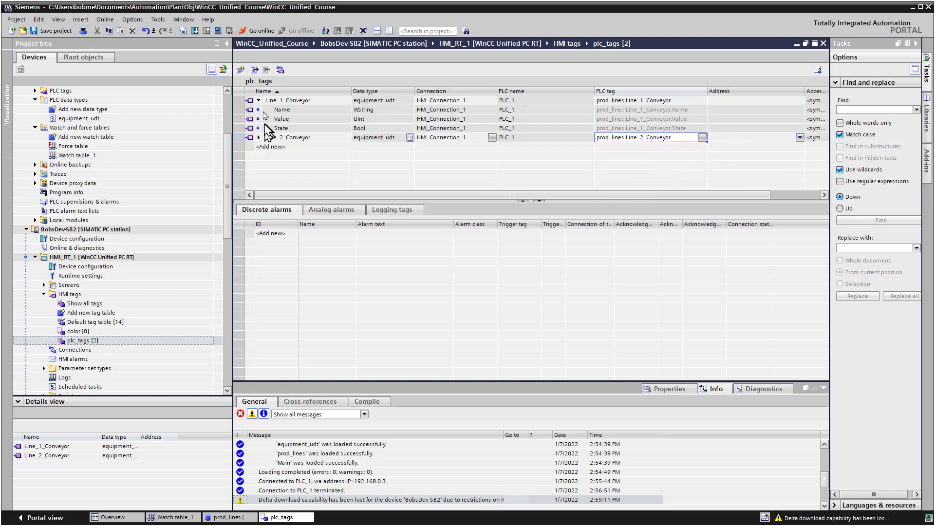
- Collapse Line_1_Conveyor and add a new tag named Line_1_Motor
{"action": "left_click", "coordinate": [259, 101]}
{"action": "left_click", "coordinate": [282, 120]}
{"action": "left_click", "coordinate": [281, 119]}
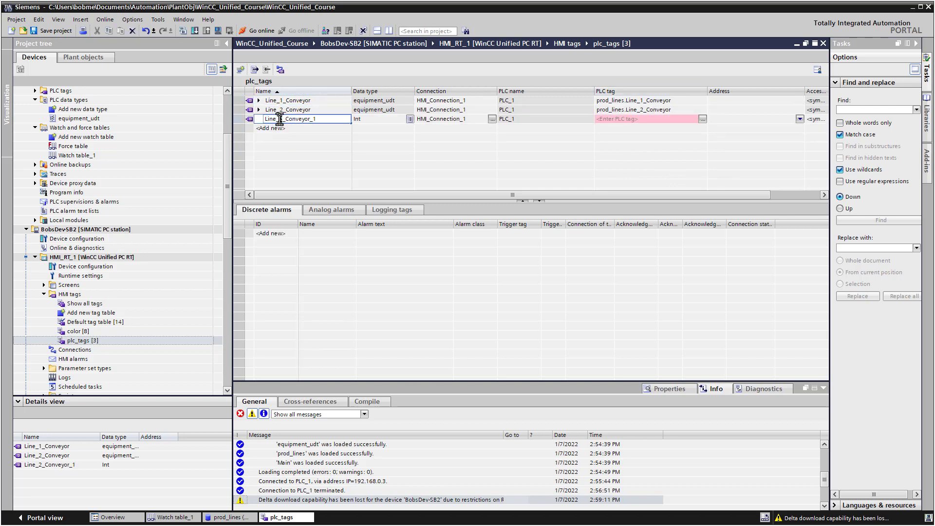
{"action": "double_click", "coordinate": [281, 119]}
{"action": "type", "text": "1"}
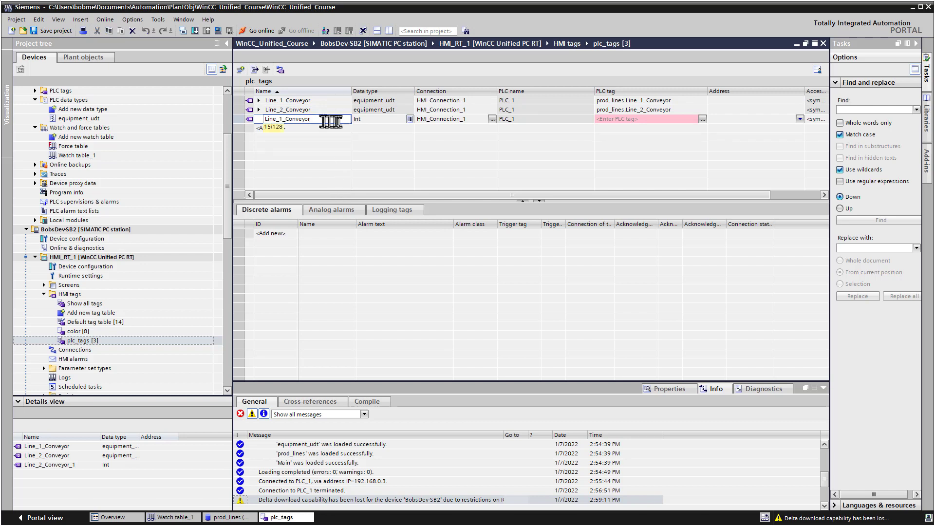
{"action": "key", "text": "BackSpace"}
{"action": "key", "text": "BackSpace"}
{"action": "key", "text": "BackSpace"}
{"action": "key", "text": "BackSpace"}
{"action": "key", "text": "BackSpace"}
{"action": "key", "text": "BackSpace"}
{"action": "key", "text": "BackSpace"}
{"action": "key", "text": "BackSpace"}
{"action": "type", "text": "Mot"}
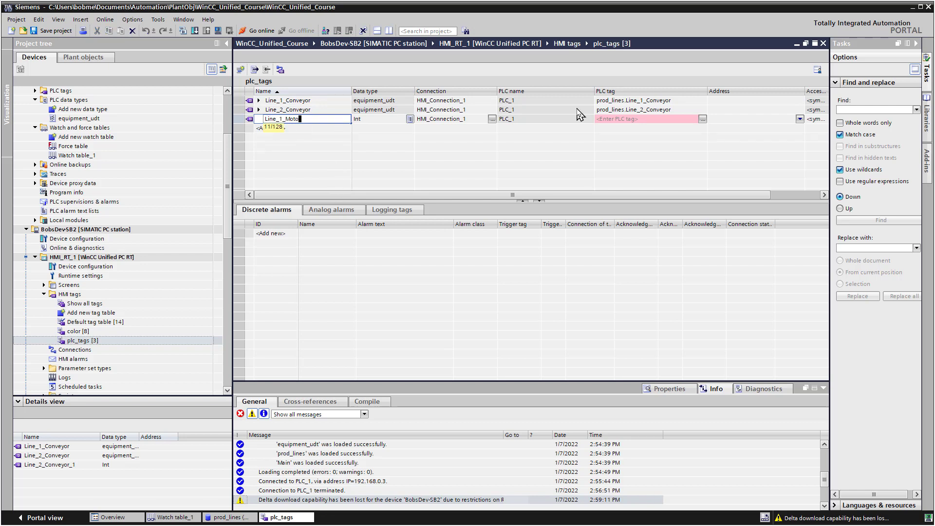
{"action": "type", "text": "or"}
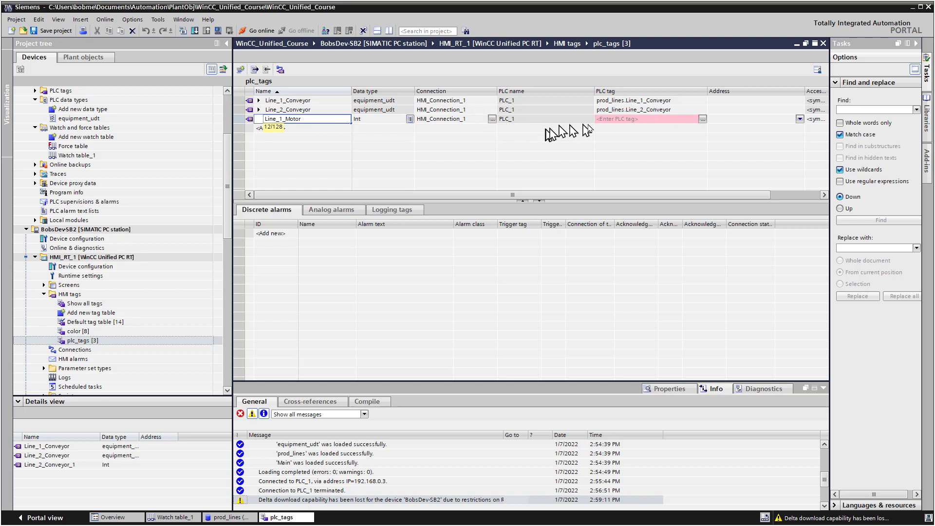
{"action": "left_click", "coordinate": [601, 121]}
- Link Line_1_Motor's PLC tag to the whole prod_lines.Line_1_Motor structure, making it equipment_udt
{"action": "double_click", "coordinate": [633, 119]}
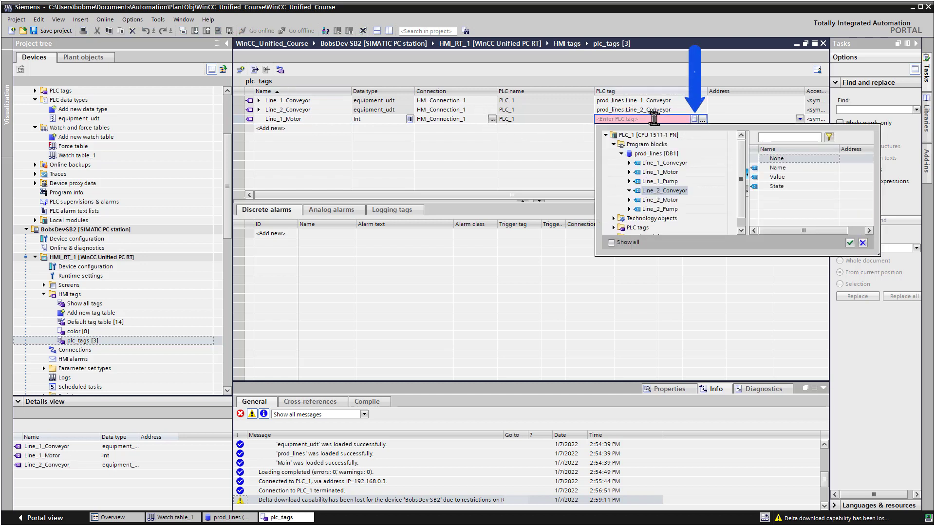
{"action": "left_click", "coordinate": [642, 118]}
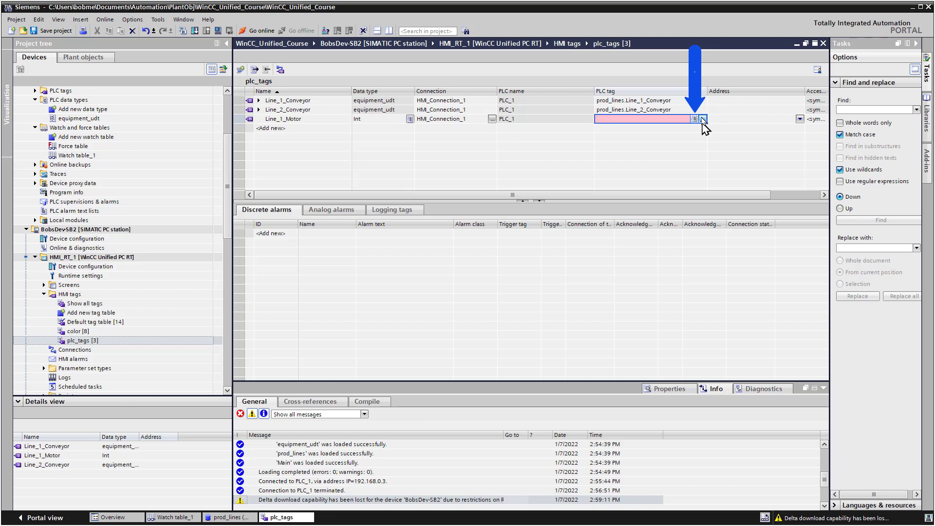
{"action": "left_click", "coordinate": [703, 119]}
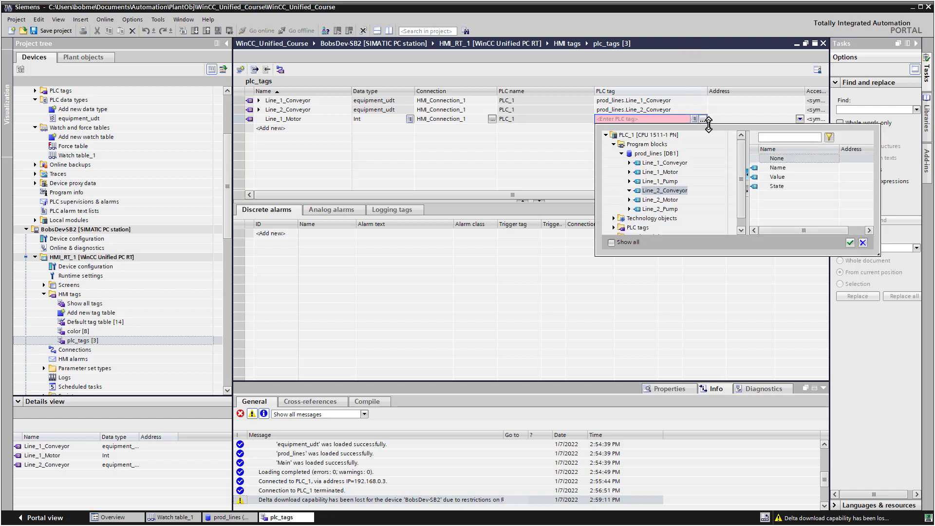
{"action": "left_click", "coordinate": [659, 172]}
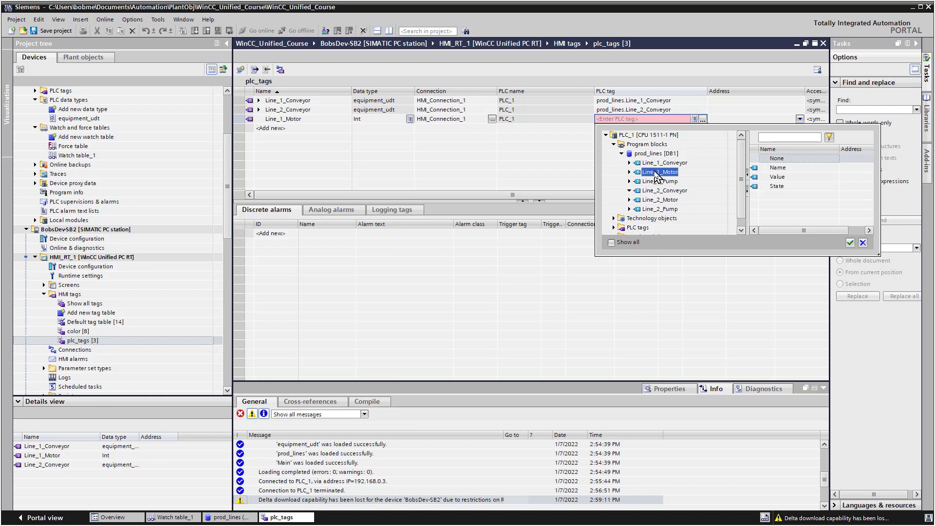
{"action": "left_click", "coordinate": [773, 159]}
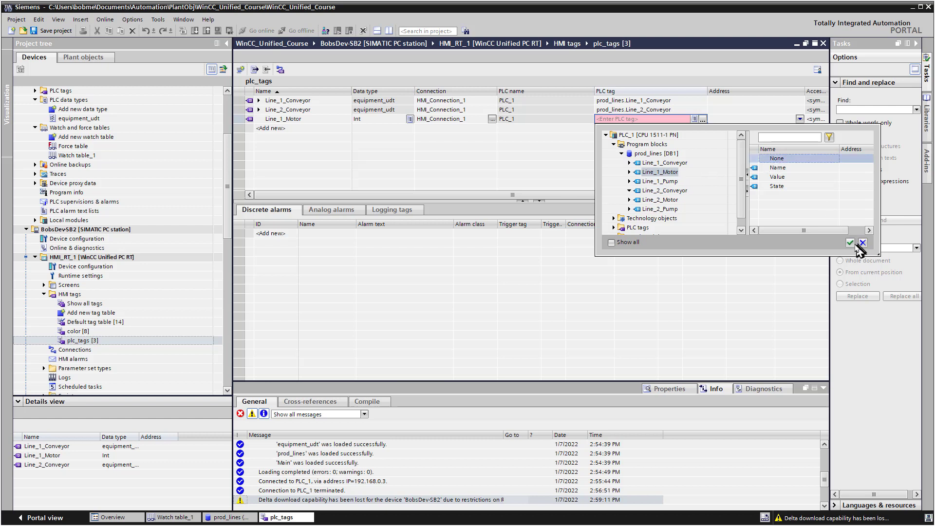
{"action": "left_click", "coordinate": [849, 242]}
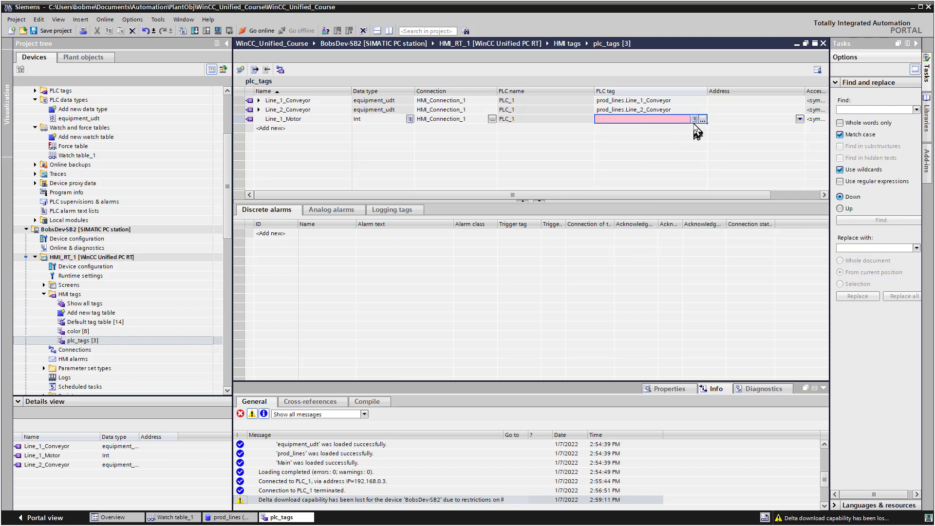
{"action": "left_click", "coordinate": [694, 119]}
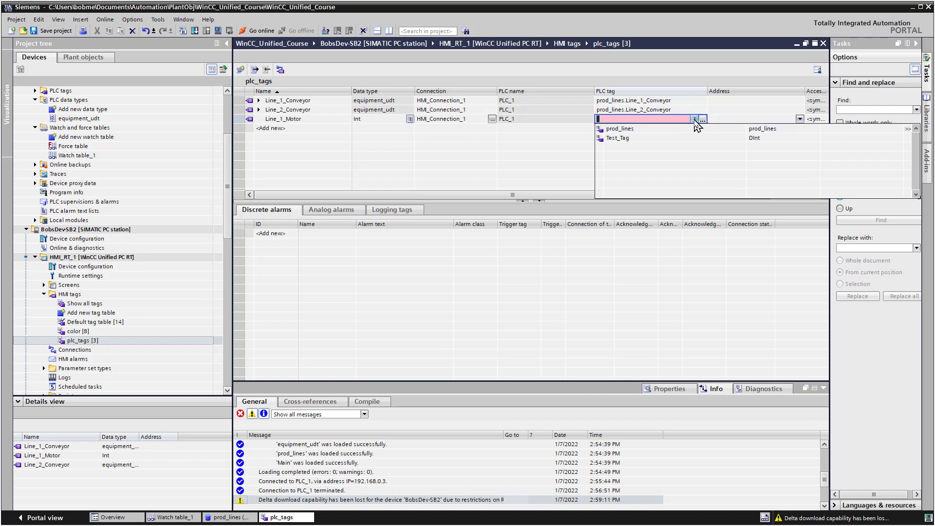
{"action": "left_click", "coordinate": [619, 129]}
{"action": "left_click", "coordinate": [632, 138]}
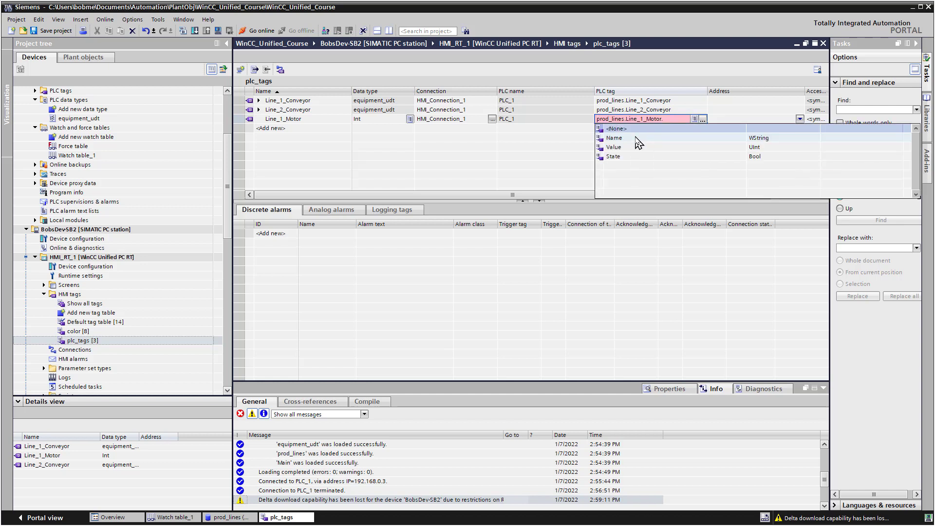
{"action": "left_click", "coordinate": [615, 129]}
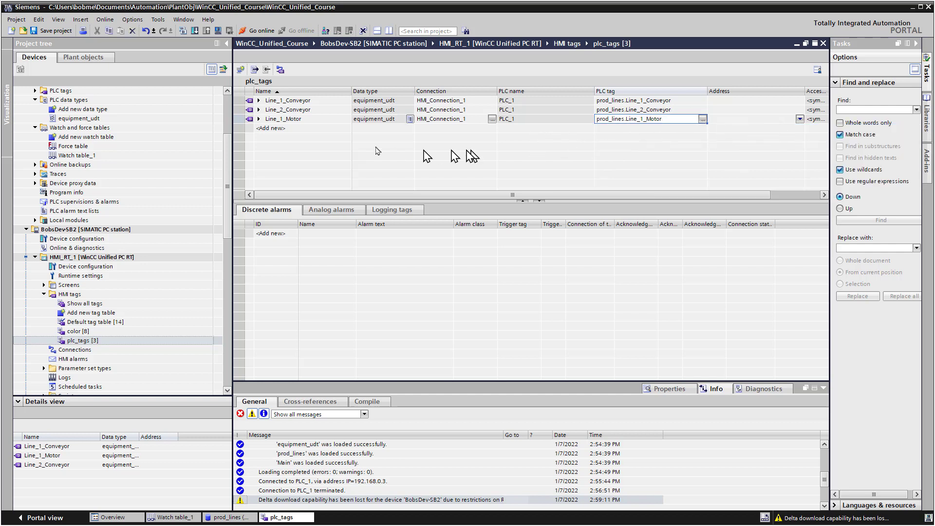
- Add tag Line_1_Pump linked to the whole prod_lines.Line_1_Pump structure
{"action": "double_click", "coordinate": [291, 129]}
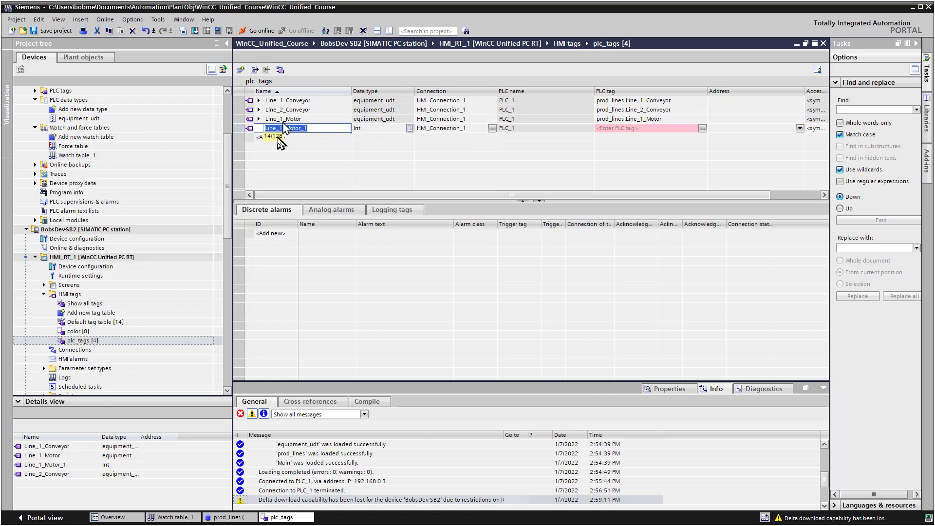
{"action": "left_click_drag", "start_coordinate": [285, 128], "coordinate": [347, 130]}
{"action": "type", "text": "Pump"}
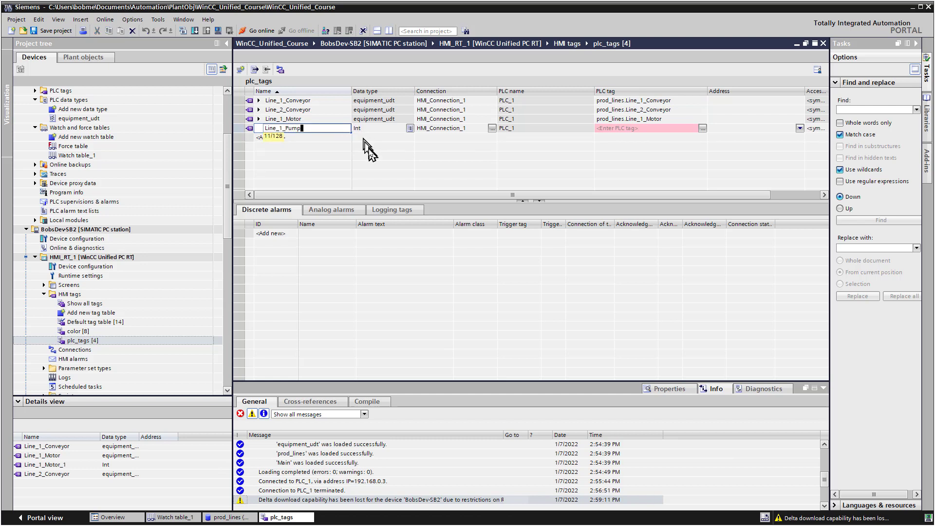
{"action": "key", "text": "Return"}
{"action": "left_click", "coordinate": [670, 130]}
{"action": "left_click", "coordinate": [664, 132]}
{"action": "left_click", "coordinate": [693, 128]}
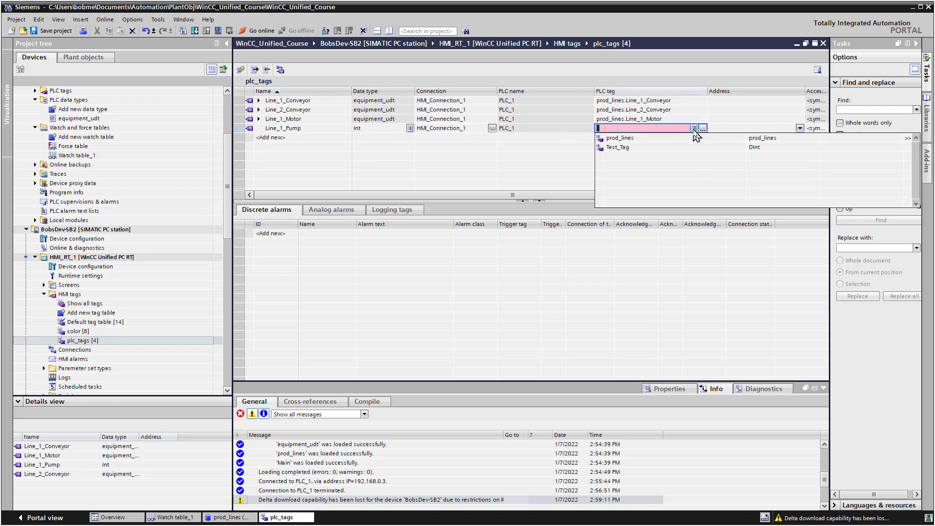
{"action": "left_click", "coordinate": [623, 137]}
{"action": "left_click", "coordinate": [637, 158]}
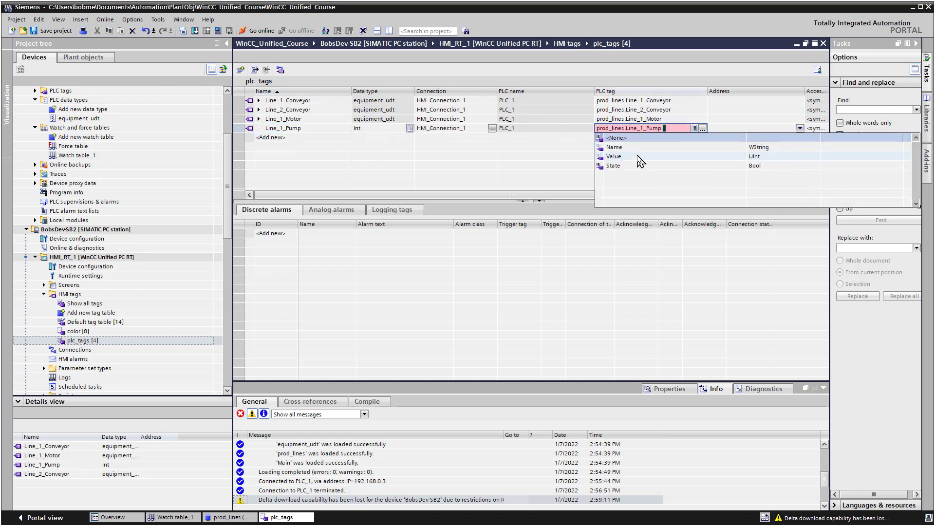
{"action": "left_click", "coordinate": [625, 139]}
- Add tag Line_2_Motor linked to the whole prod_lines.Line_2_Motor structure
{"action": "double_click", "coordinate": [288, 138]}
{"action": "left_click", "coordinate": [281, 137]}
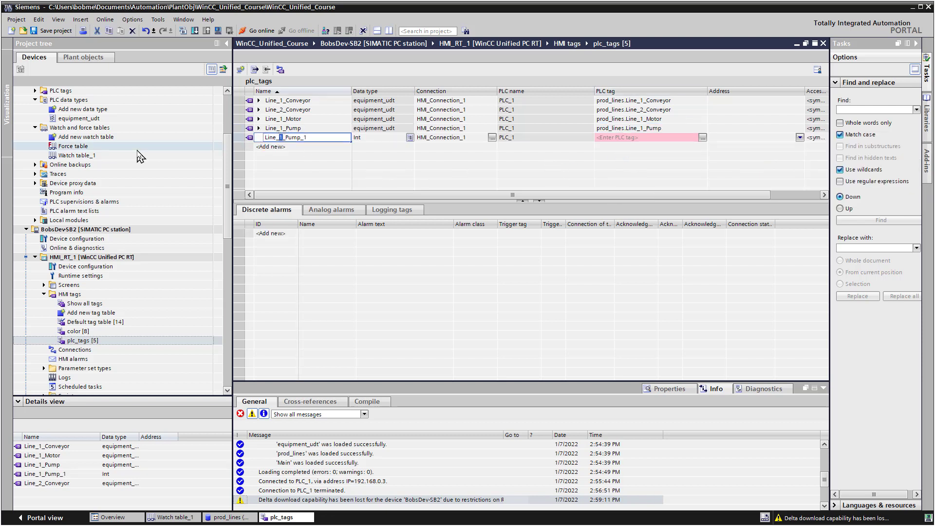
{"action": "left_click_drag", "start_coordinate": [285, 137], "coordinate": [319, 138]}
{"action": "type", "text": "Mot"}
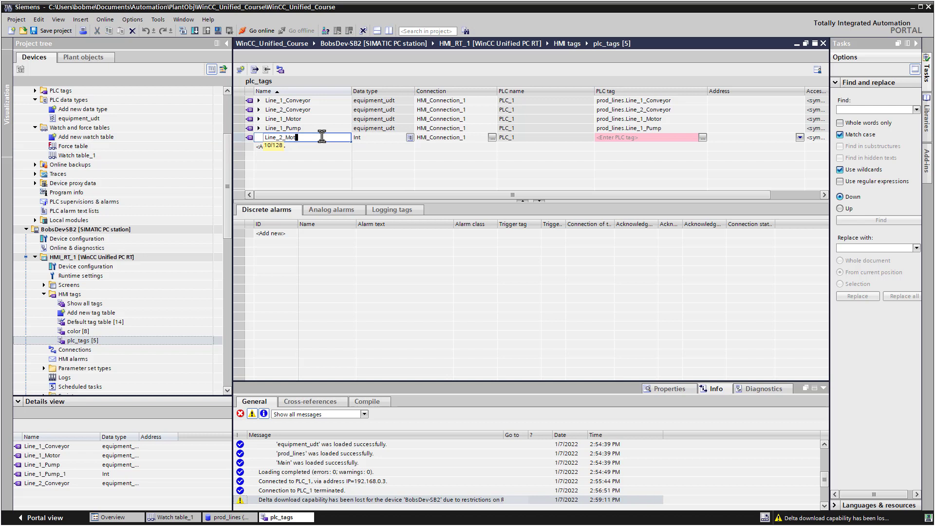
{"action": "type", "text": "or"}
{"action": "left_click", "coordinate": [648, 139]}
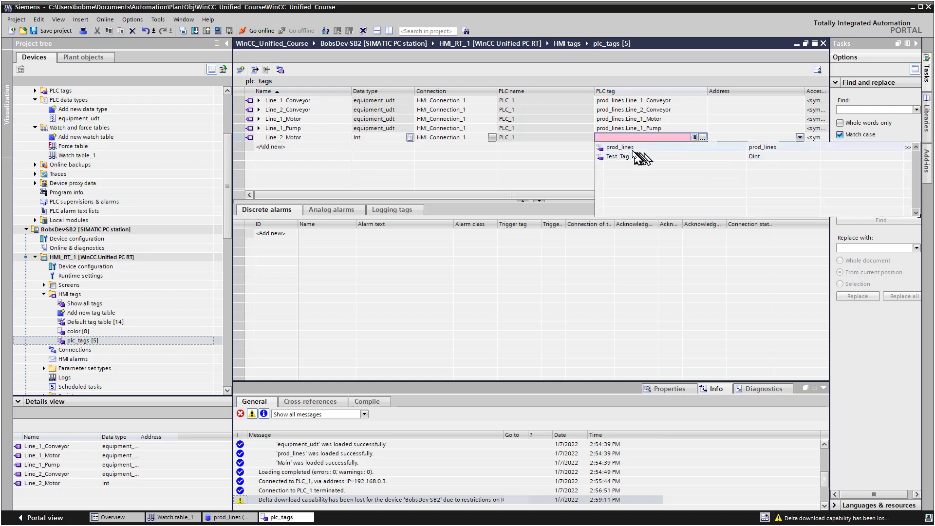
{"action": "left_click", "coordinate": [634, 155]}
{"action": "left_click", "coordinate": [628, 147]}
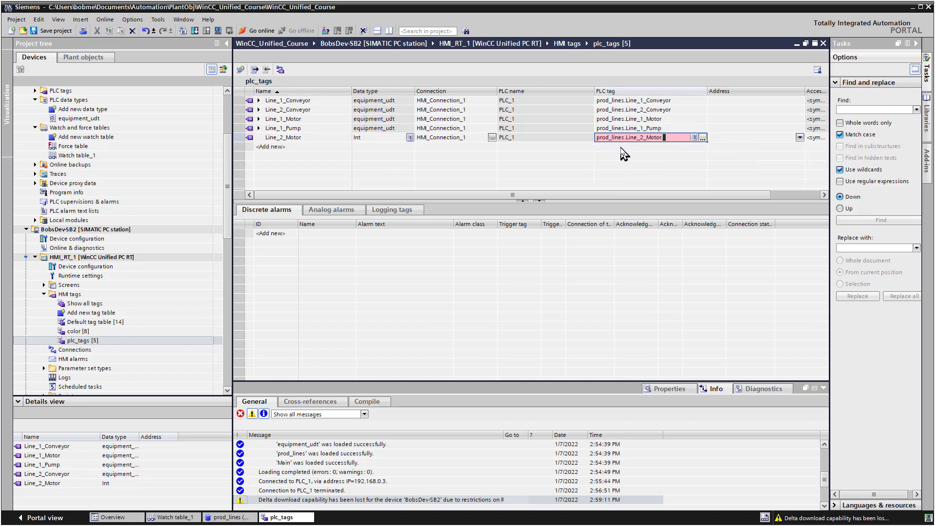
- Add tag Line_2_Pump linked to the whole prod_lines.Line_2_Pump structure
{"action": "left_click", "coordinate": [315, 147]}
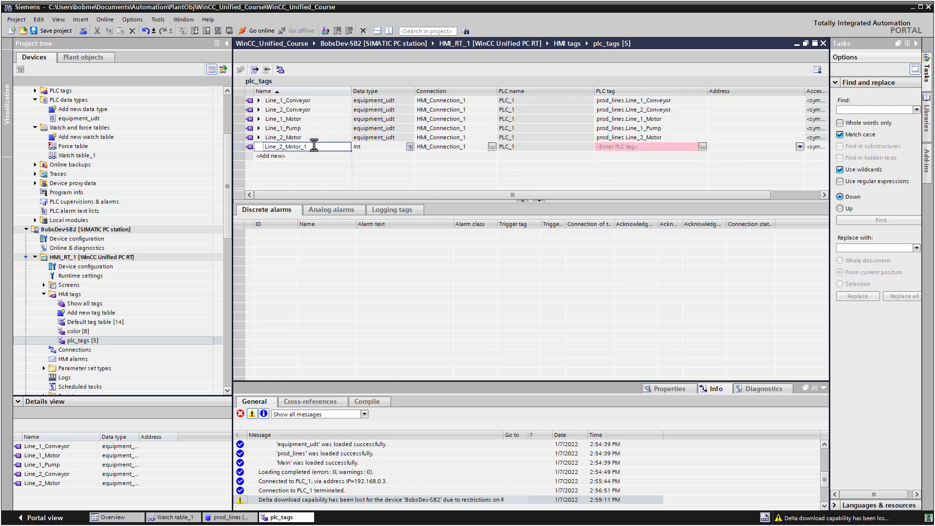
{"action": "left_click_drag", "start_coordinate": [286, 147], "coordinate": [336, 146]}
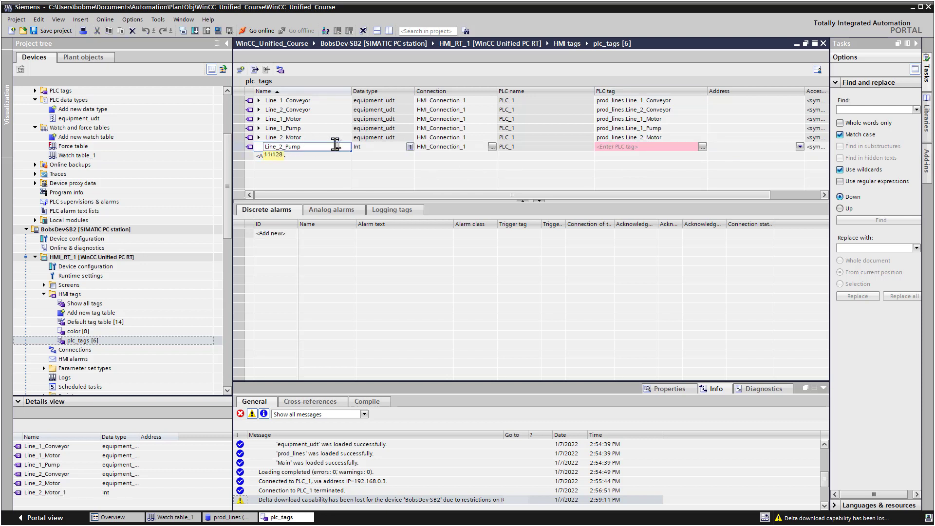
{"action": "left_click", "coordinate": [632, 146]}
{"action": "left_click", "coordinate": [631, 165]}
{"action": "left_click", "coordinate": [631, 206]}
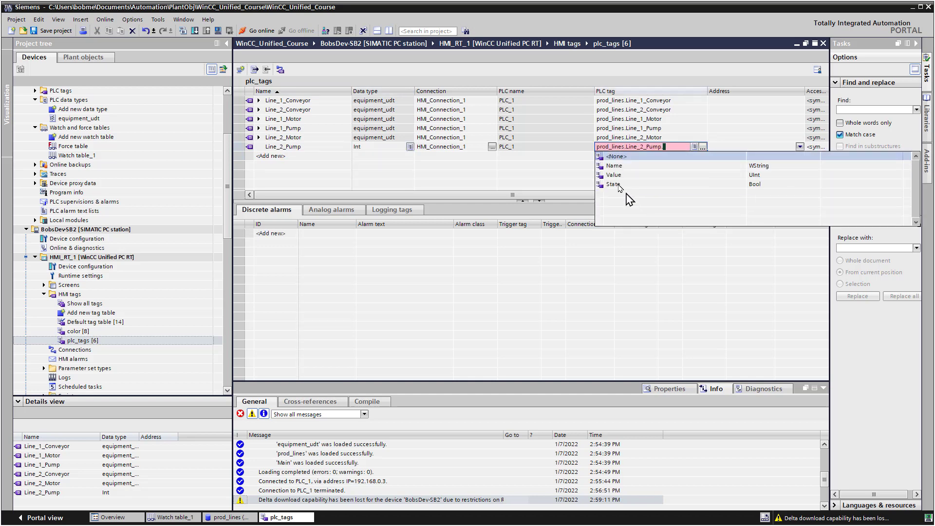
{"action": "left_click", "coordinate": [614, 156]}
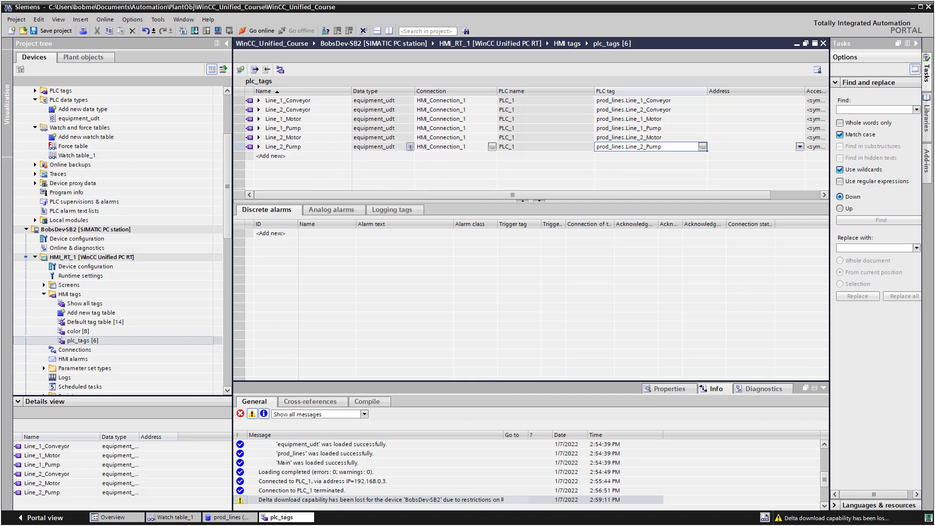
- Create a WinCC Unified faceplate type named Coveyor in the project library
{"action": "left_click", "coordinate": [928, 122]}
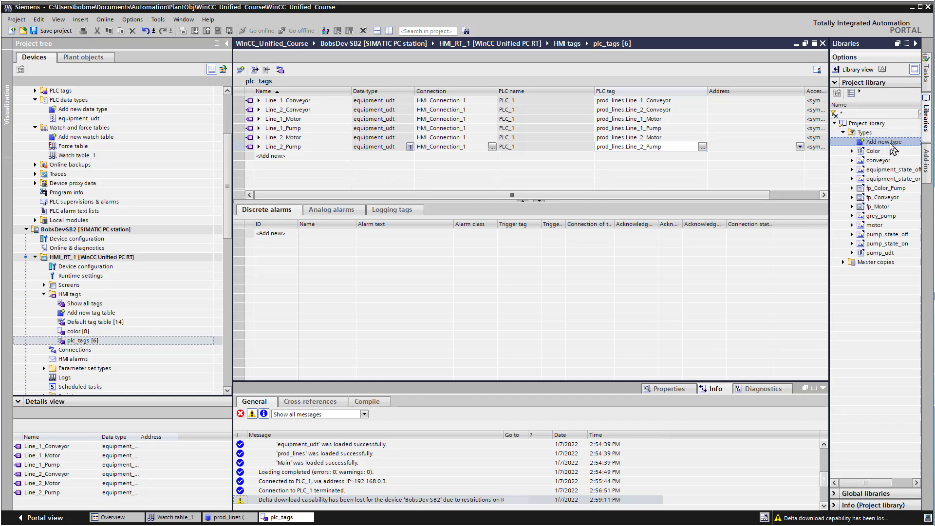
{"action": "double_click", "coordinate": [891, 144]}
{"action": "left_click", "coordinate": [421, 178]}
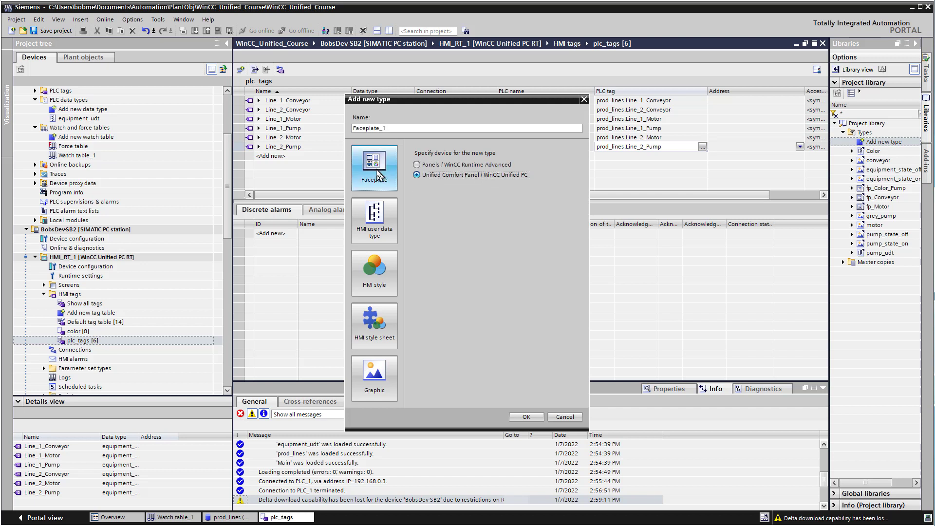
{"action": "left_click_drag", "start_coordinate": [390, 128], "coordinate": [247, 124]}
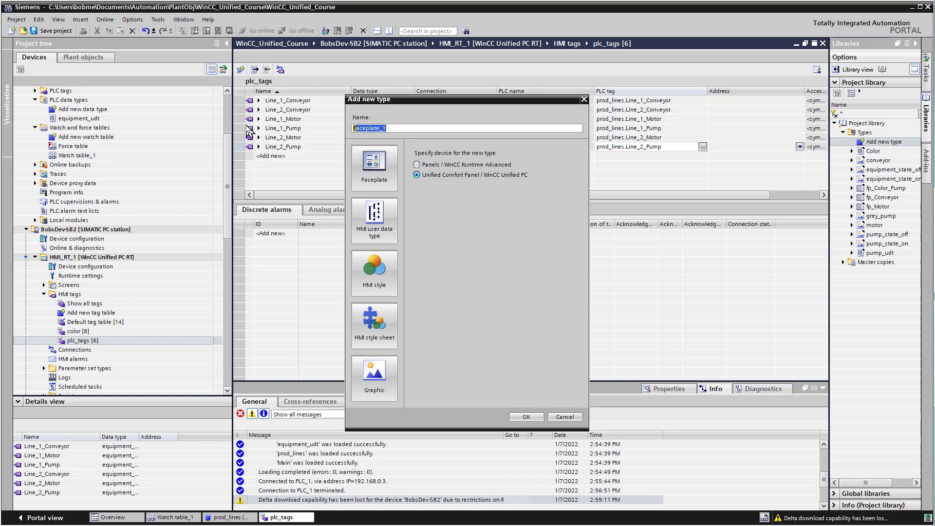
{"action": "type", "text": "Coveyor"}
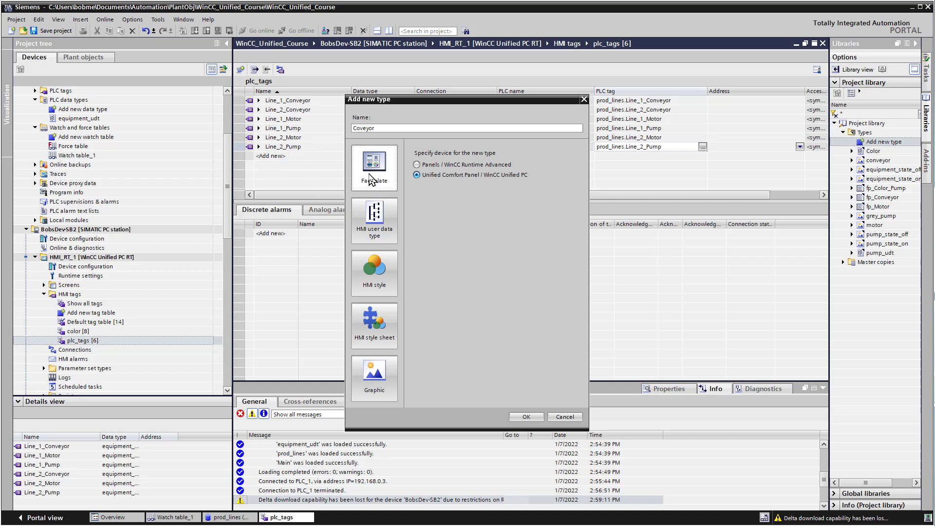
{"action": "left_click", "coordinate": [376, 184]}
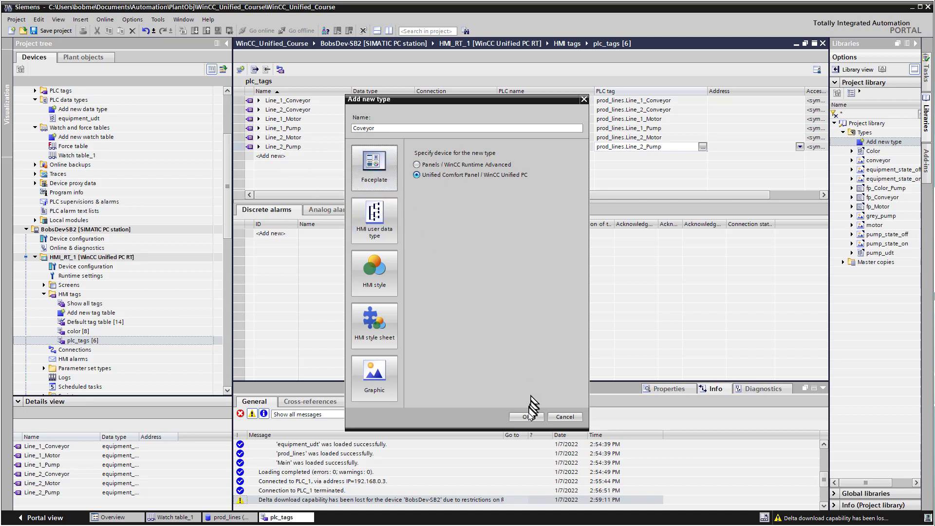
{"action": "left_click", "coordinate": [526, 417]}
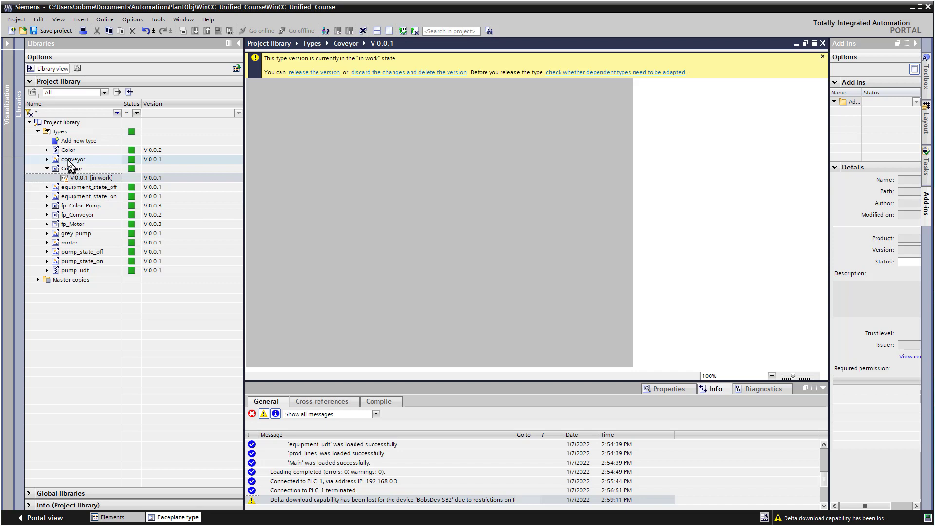
- Place the conveyor library type's default version onto the Coveyor faceplate canvas
{"action": "left_click", "coordinate": [68, 161]}
{"action": "left_click", "coordinate": [46, 159]}
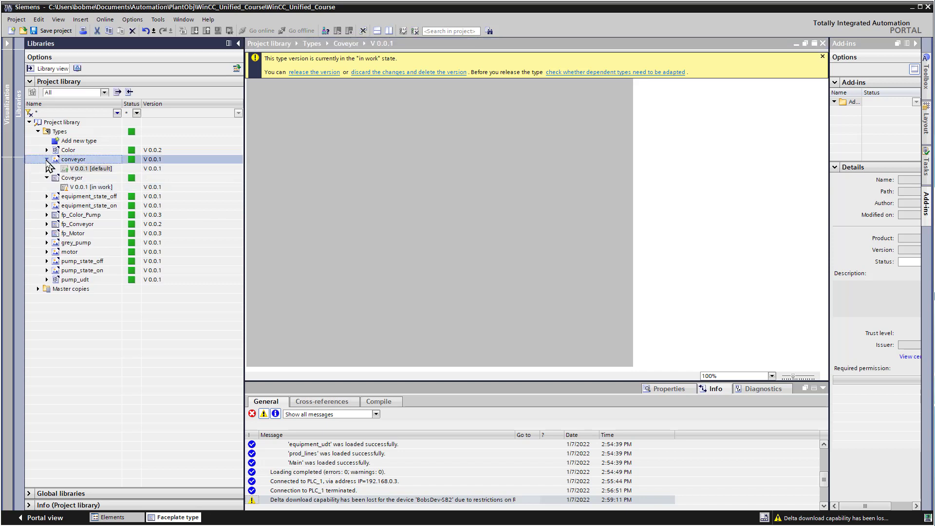
{"action": "left_click", "coordinate": [65, 166]}
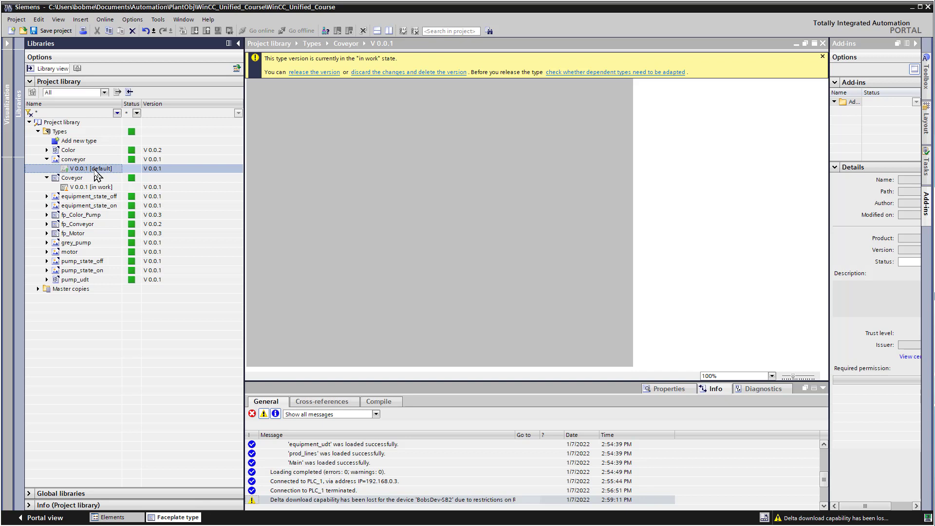
{"action": "left_click_drag", "start_coordinate": [96, 170], "coordinate": [719, 176]}
{"action": "left_click_drag", "start_coordinate": [87, 171], "coordinate": [299, 119]}
{"action": "left_click", "coordinate": [341, 128]}
{"action": "left_click", "coordinate": [382, 110]}
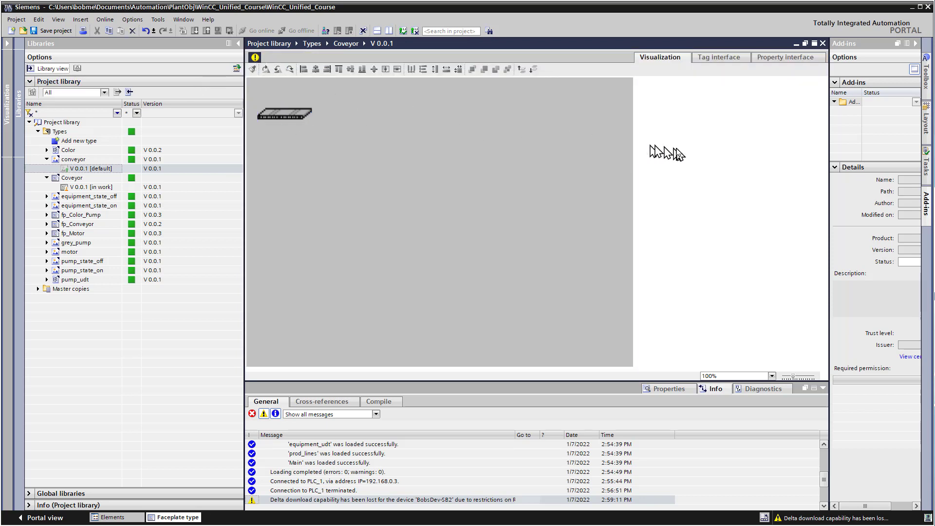
- Add a text box above the conveyor graphic and start editing its Text property
{"action": "left_click", "coordinate": [926, 87]}
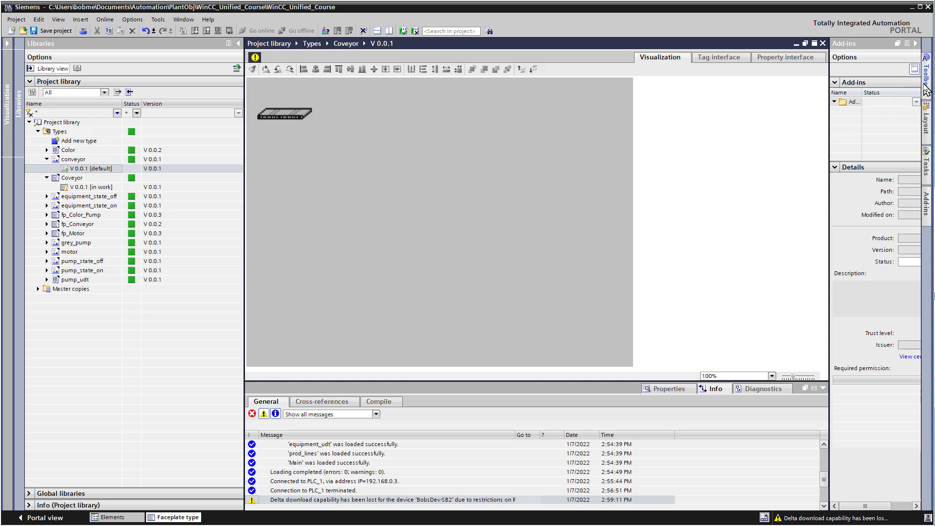
{"action": "left_click_drag", "start_coordinate": [847, 281], "coordinate": [318, 91]}
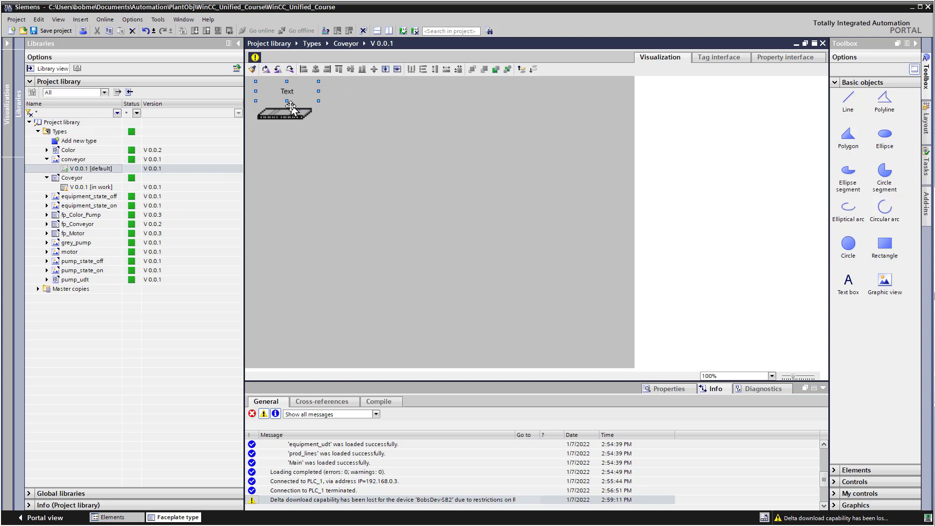
{"action": "left_click_drag", "start_coordinate": [286, 89], "coordinate": [285, 94]}
{"action": "left_click", "coordinate": [664, 394]}
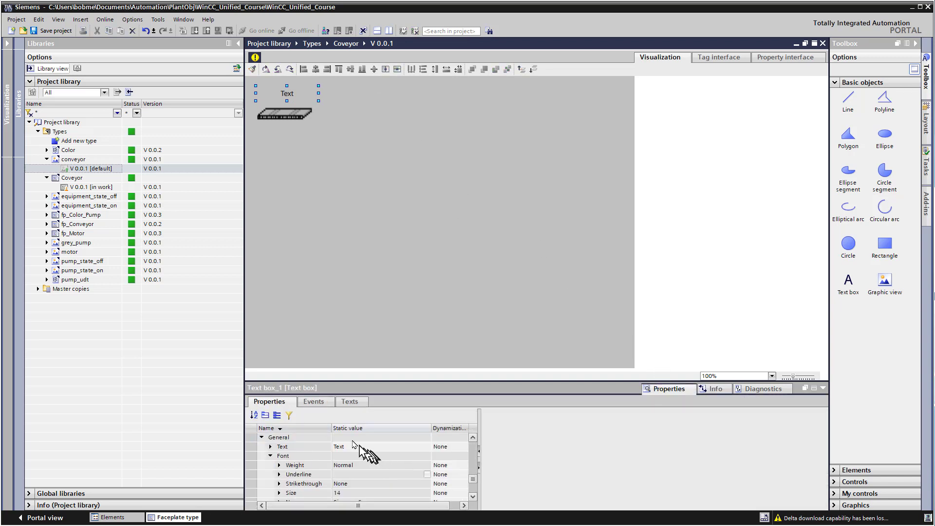
{"action": "left_click", "coordinate": [354, 446]}
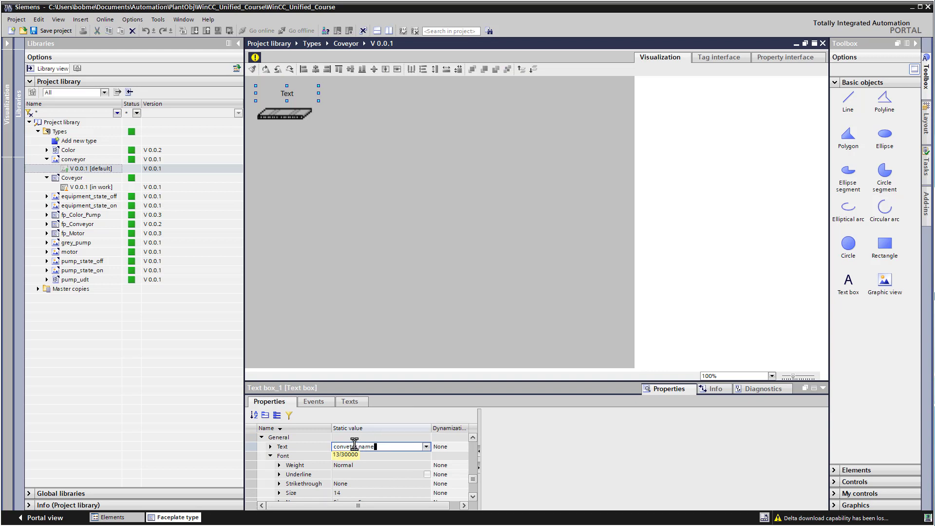
- Confirm the conveyor name label and add an IO field below the conveyor graphic
{"action": "key", "text": "Return"}
{"action": "left_click", "coordinate": [307, 115]}
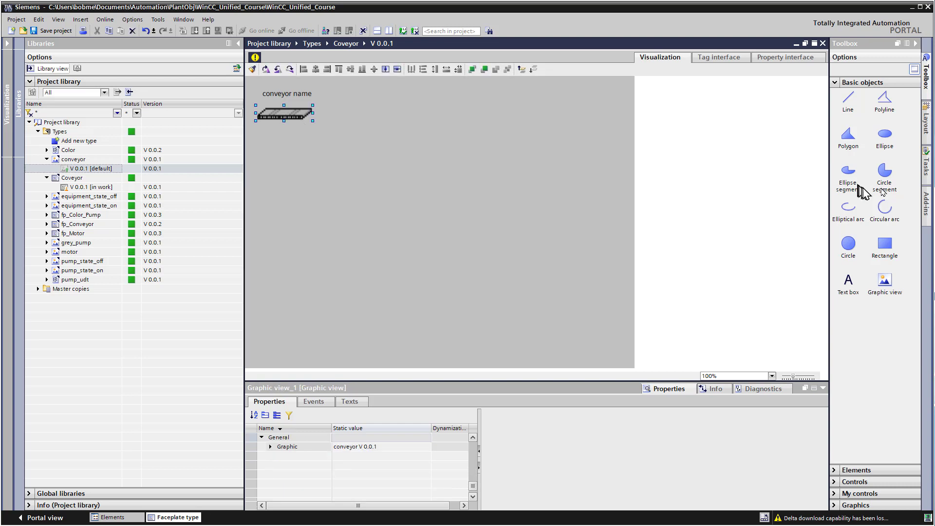
{"action": "left_click", "coordinate": [837, 470]}
{"action": "left_click_drag", "start_coordinate": [848, 110], "coordinate": [308, 122]}
{"action": "left_click", "coordinate": [299, 116]}
{"action": "left_click", "coordinate": [312, 148]}
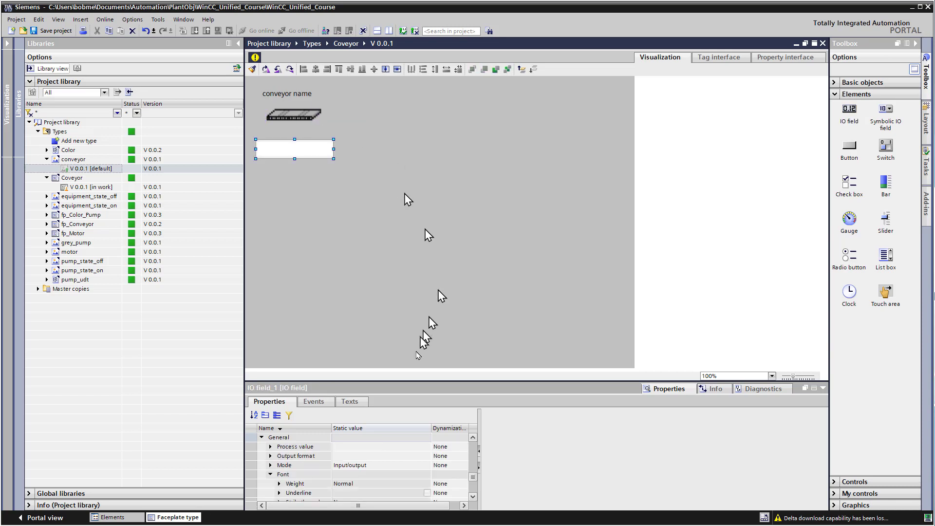
{"action": "left_click", "coordinate": [711, 58]}
{"action": "left_click", "coordinate": [668, 58]}
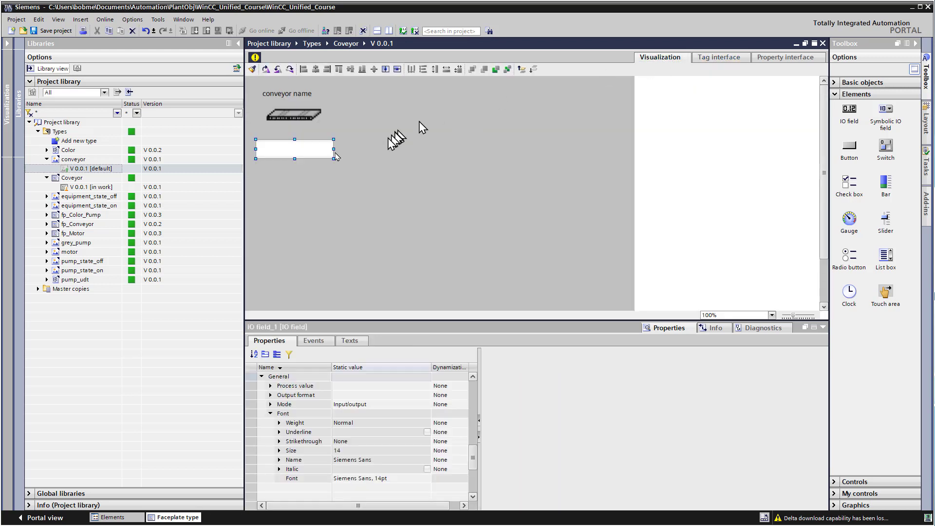
{"action": "left_click", "coordinate": [316, 119]}
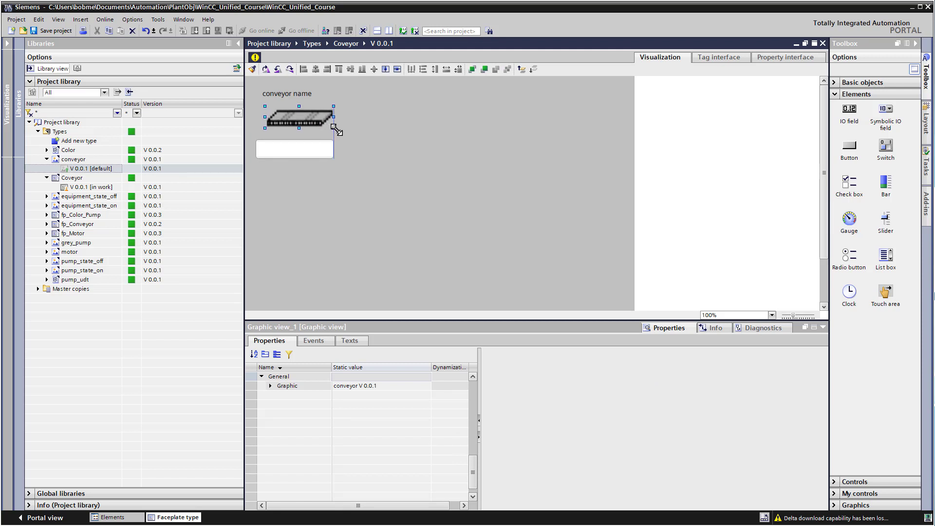
{"action": "left_click", "coordinate": [374, 130]}
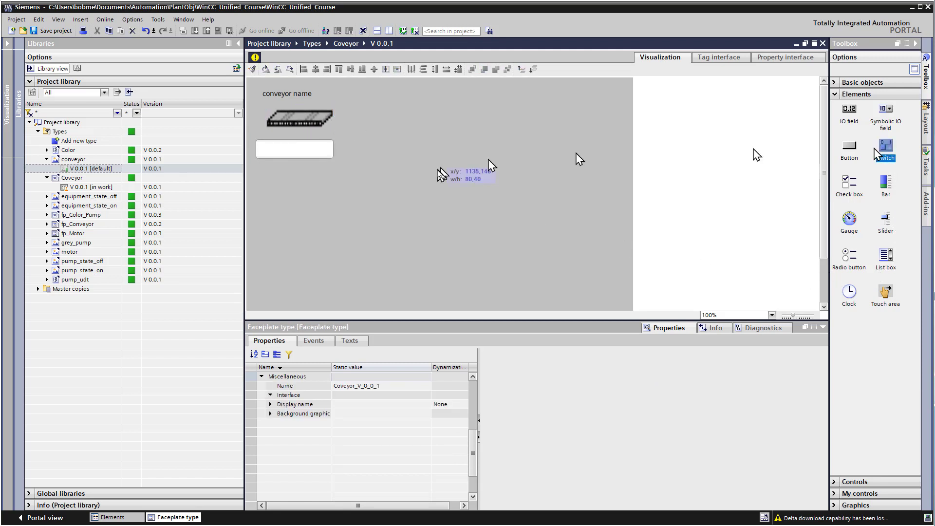
- Add a switch to the faceplate with texts On and Off
{"action": "left_click_drag", "start_coordinate": [440, 174], "coordinate": [273, 189]}
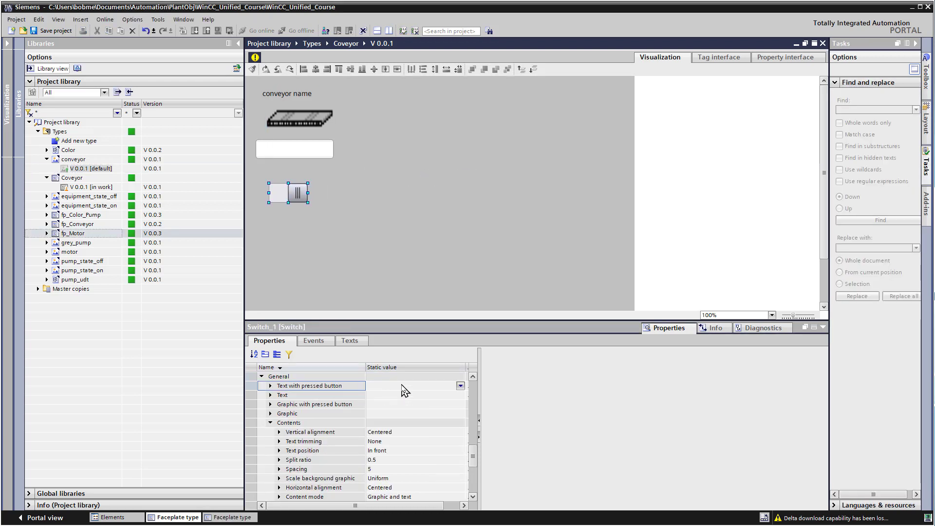
{"action": "left_click", "coordinate": [400, 385]}
{"action": "type", "text": "On"}
{"action": "left_click", "coordinate": [400, 394]}
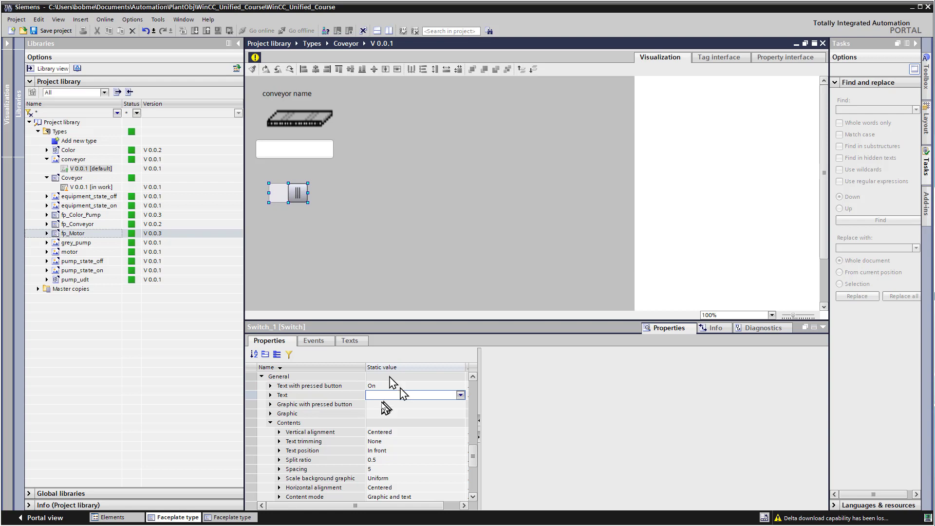
{"action": "type", "text": "Off"}
{"action": "key", "text": "Return"}
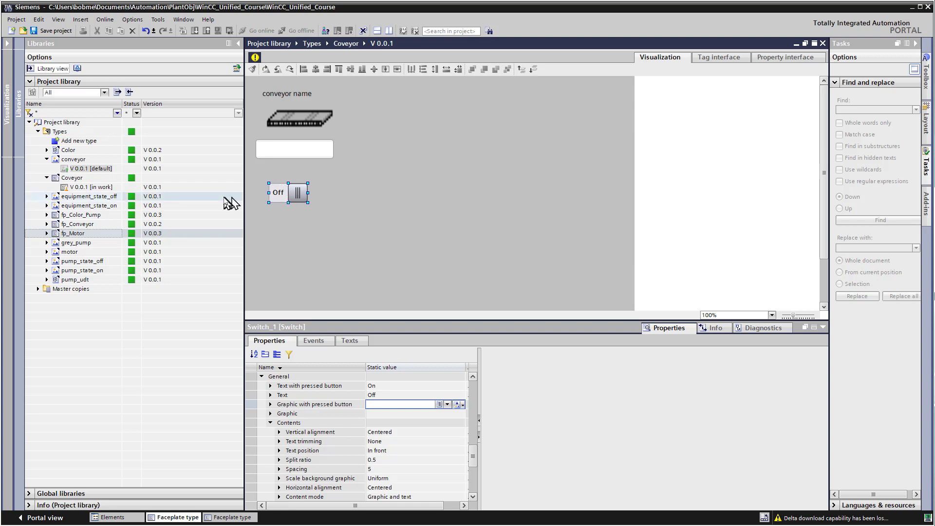
- Check fp_Motor's state graphic, then place equipment_state_on and equipment_state_off on Coveyor
{"action": "left_click", "coordinate": [229, 517]}
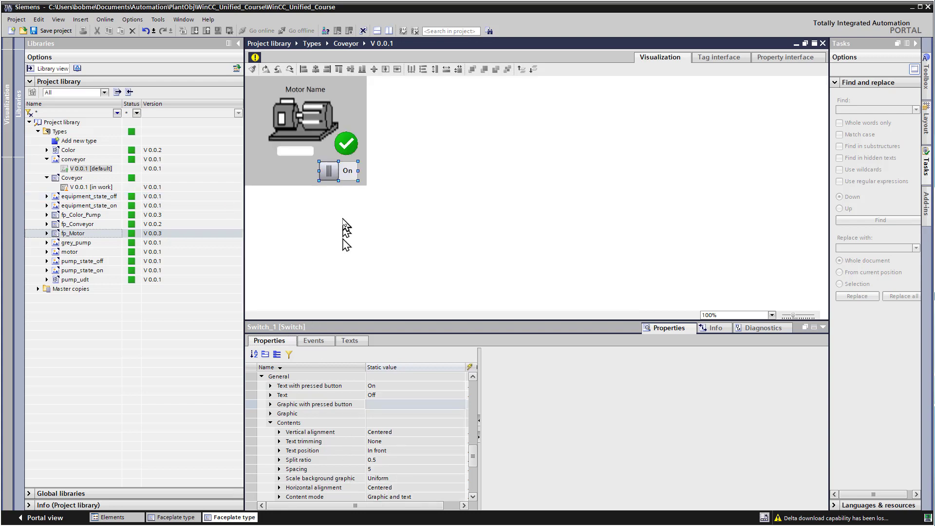
{"action": "left_click", "coordinate": [346, 141]}
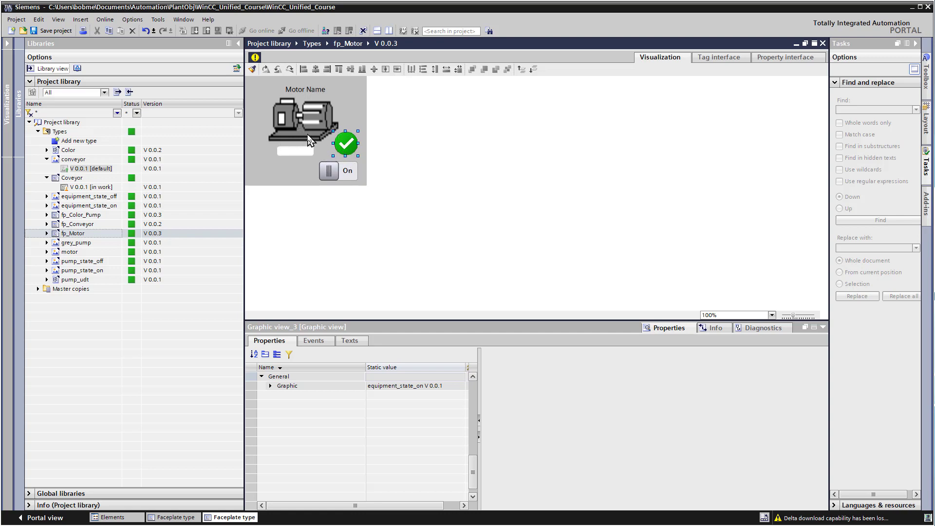
{"action": "left_click", "coordinate": [178, 517]}
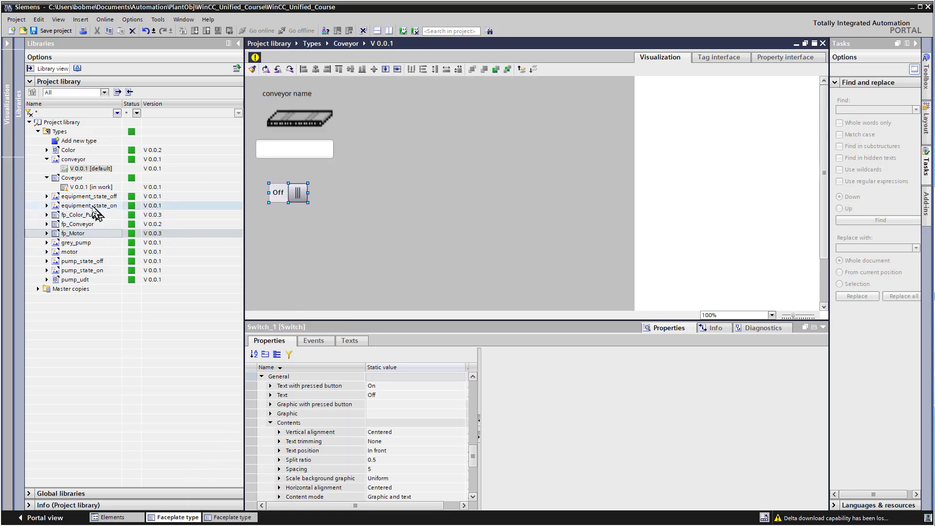
{"action": "left_click_drag", "start_coordinate": [92, 207], "coordinate": [326, 255]}
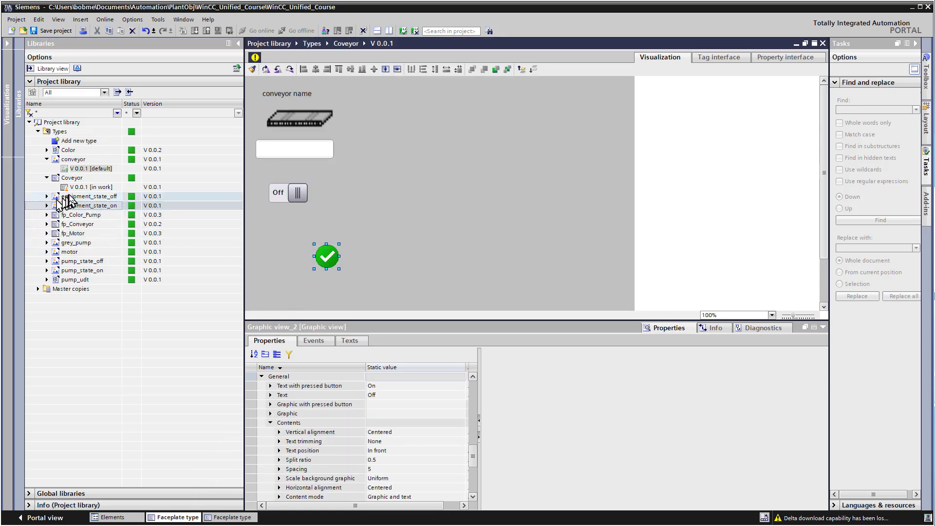
{"action": "left_click_drag", "start_coordinate": [70, 198], "coordinate": [319, 183]}
- Stack the green check exactly over the red X and bring it to front
{"action": "left_click", "coordinate": [287, 193]}
{"action": "left_click_drag", "start_coordinate": [321, 253], "coordinate": [324, 196]}
{"action": "right_click", "coordinate": [325, 197]}
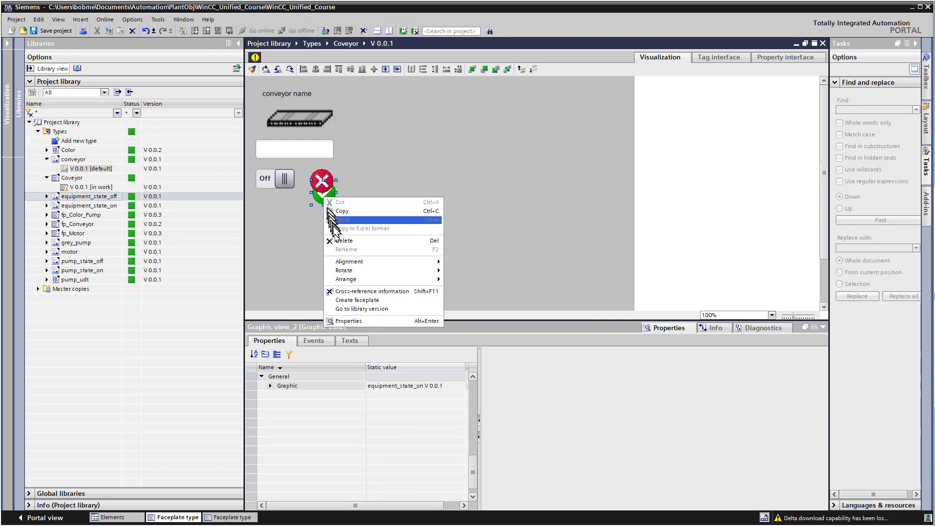
{"action": "mouse_move", "coordinate": [343, 281]}
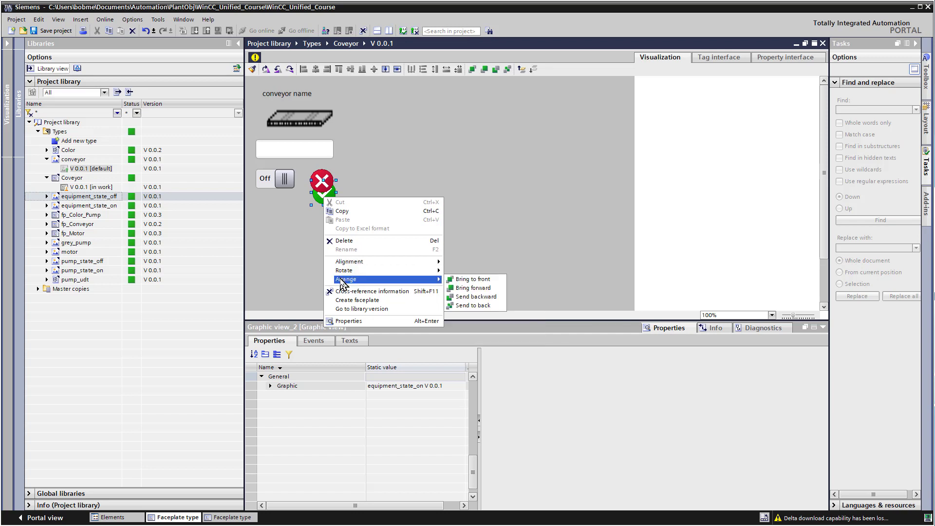
{"action": "left_click", "coordinate": [472, 279]}
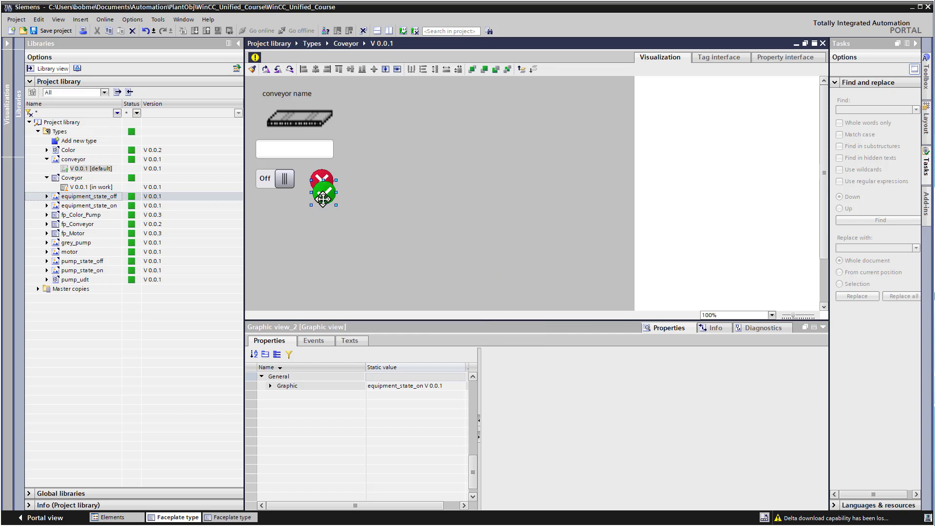
{"action": "left_click_drag", "start_coordinate": [322, 190], "coordinate": [317, 182]}
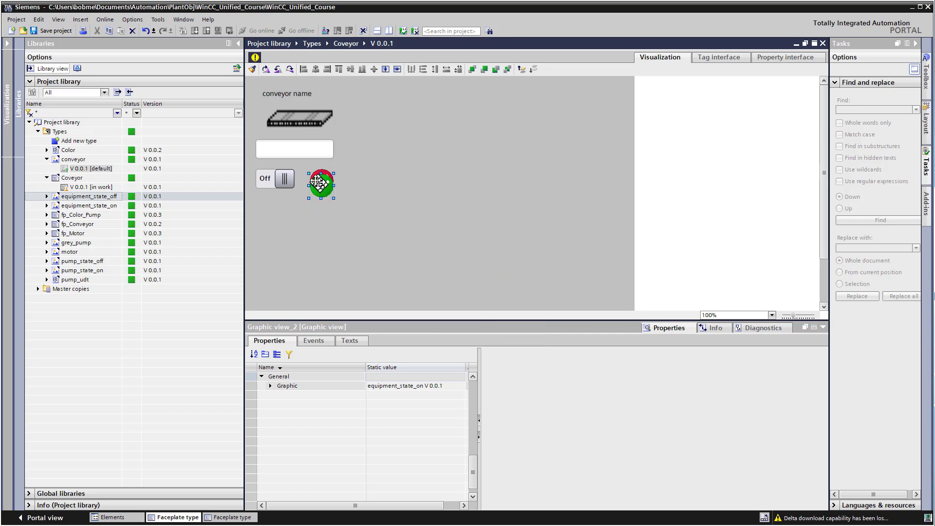
{"action": "left_click", "coordinate": [346, 217]}
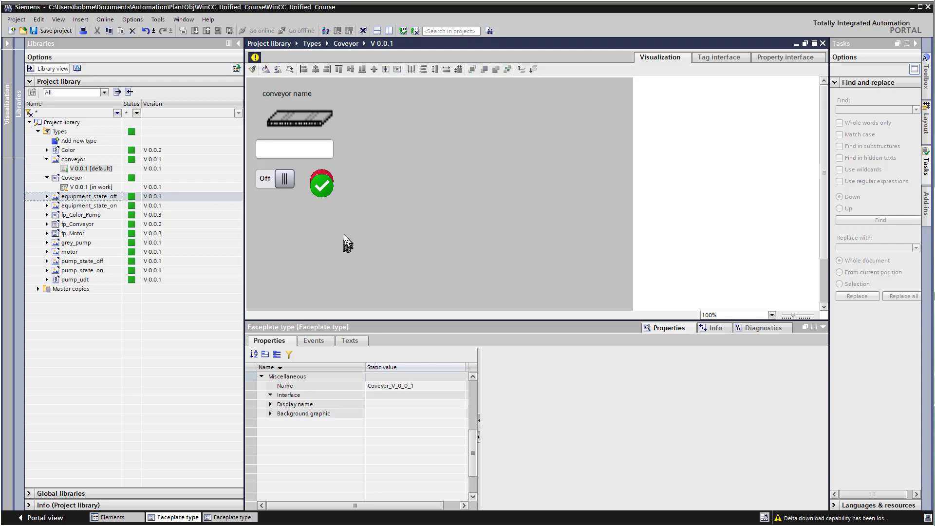
- Set the faceplate size to width 225 and height 275
{"action": "left_click_drag", "start_coordinate": [472, 453], "coordinate": [472, 405]}
{"action": "left_click", "coordinate": [394, 386]}
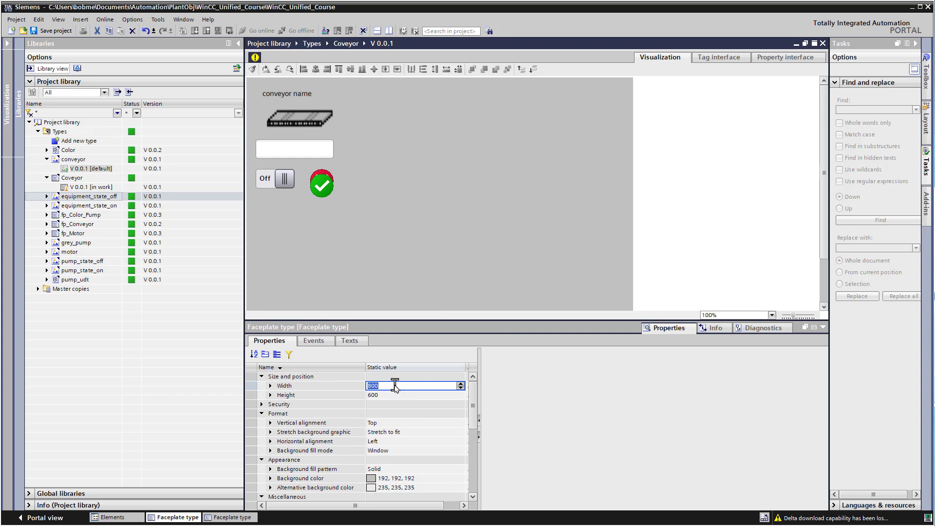
{"action": "type", "text": "225"}
{"action": "left_click", "coordinate": [376, 394]}
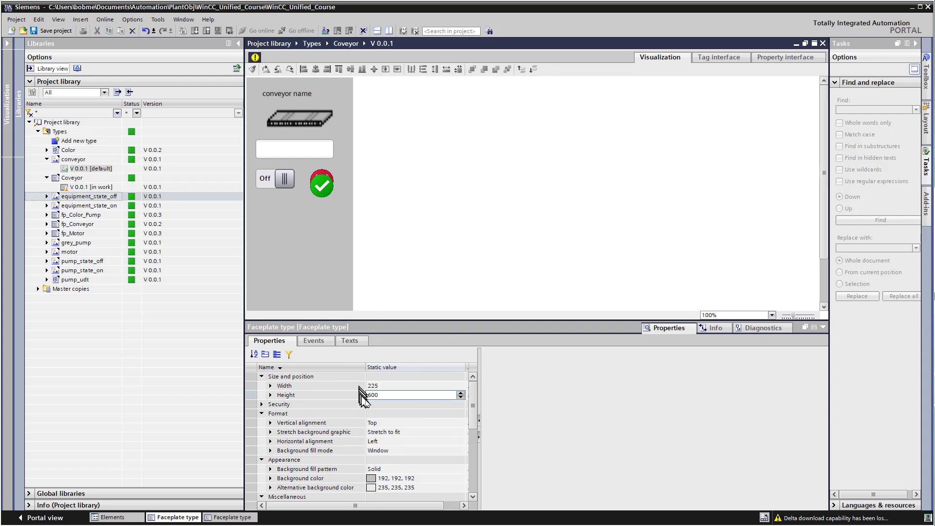
{"action": "double_click", "coordinate": [382, 395]}
{"action": "type", "text": "275"}
{"action": "left_click", "coordinate": [384, 404]}
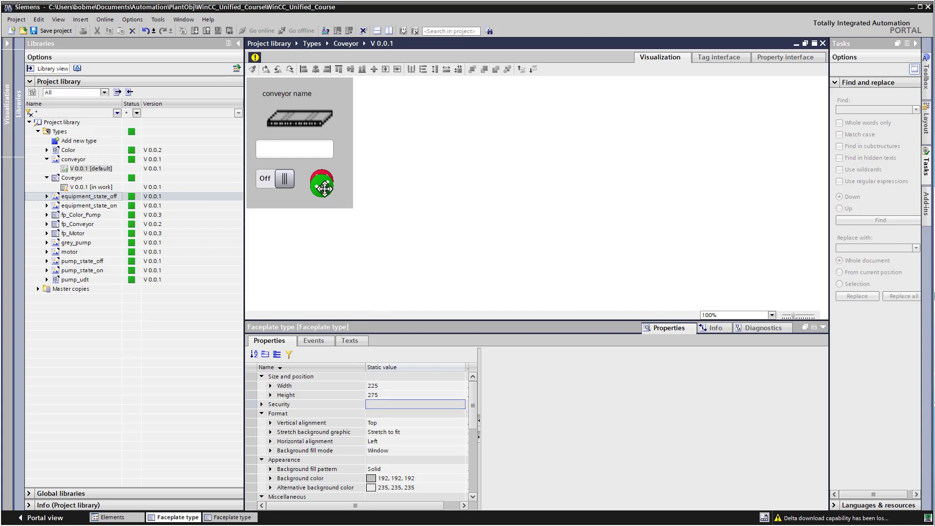
- Widen the conveyor name text box across the faceplate
{"action": "left_click", "coordinate": [283, 178]}
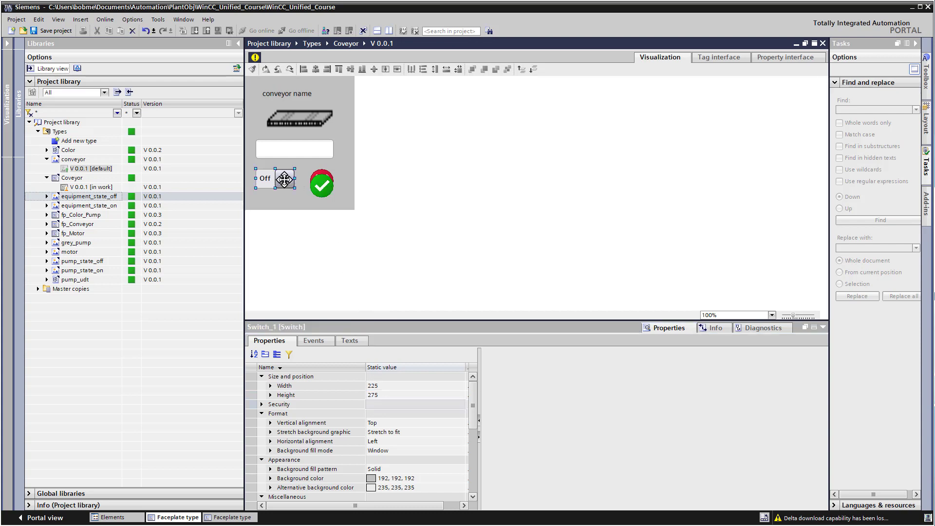
{"action": "left_click", "coordinate": [322, 186]}
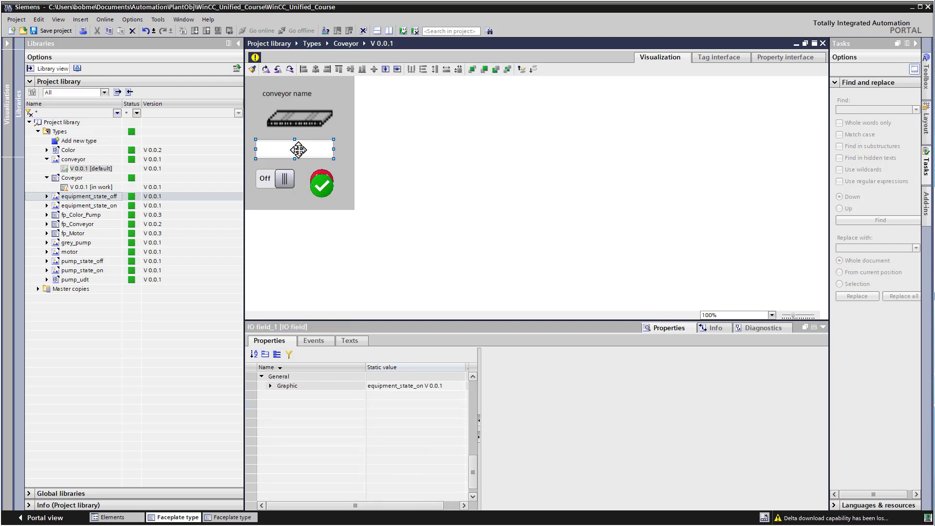
{"action": "left_click", "coordinate": [300, 151]}
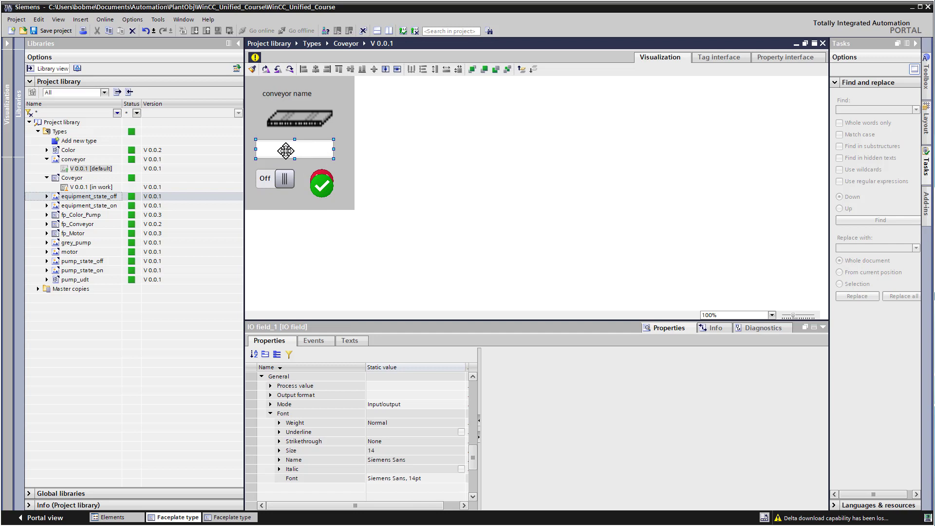
{"action": "left_click", "coordinate": [287, 94]}
{"action": "left_click_drag", "start_coordinate": [318, 94], "coordinate": [344, 95]}
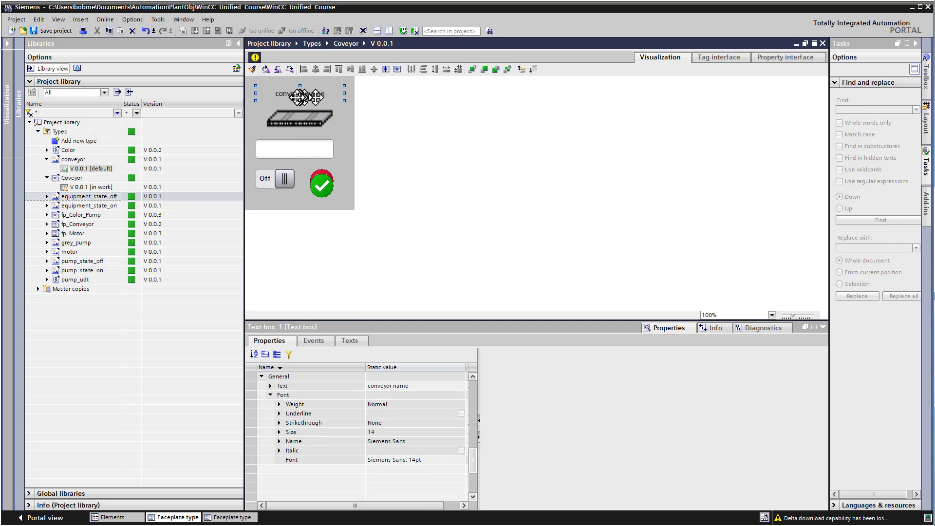
- Add interface tag Name of type WString
{"action": "left_click", "coordinate": [718, 57]}
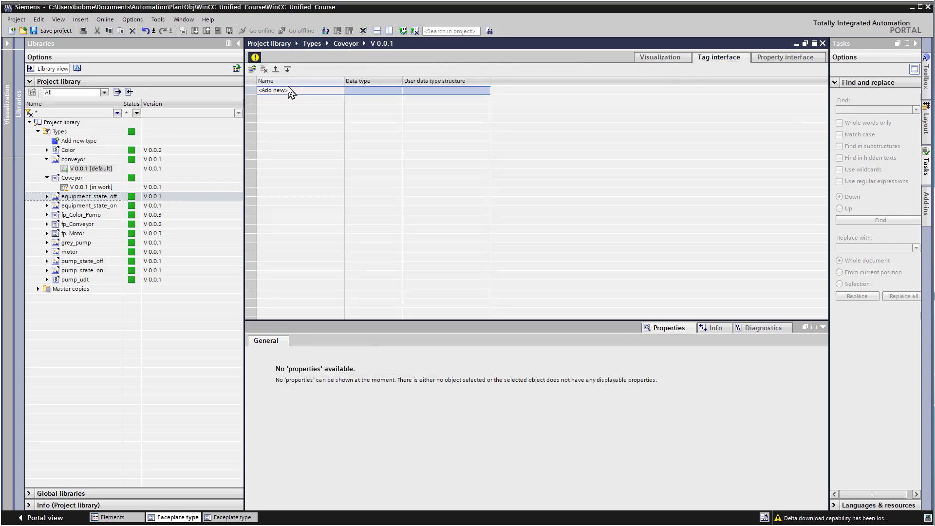
{"action": "double_click", "coordinate": [287, 90]}
{"action": "type", "text": "T"}
{"action": "key", "text": "Return"}
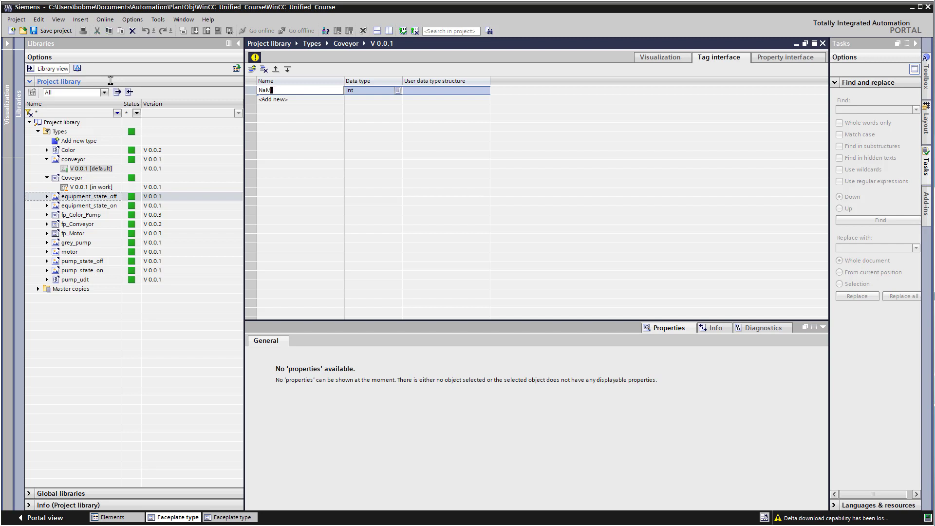
{"action": "type", "text": "Name"}
{"action": "left_click", "coordinate": [363, 90]}
{"action": "left_click", "coordinate": [397, 90]}
{"action": "left_click_drag", "start_coordinate": [422, 114], "coordinate": [424, 161]}
{"action": "left_click", "coordinate": [408, 165]}
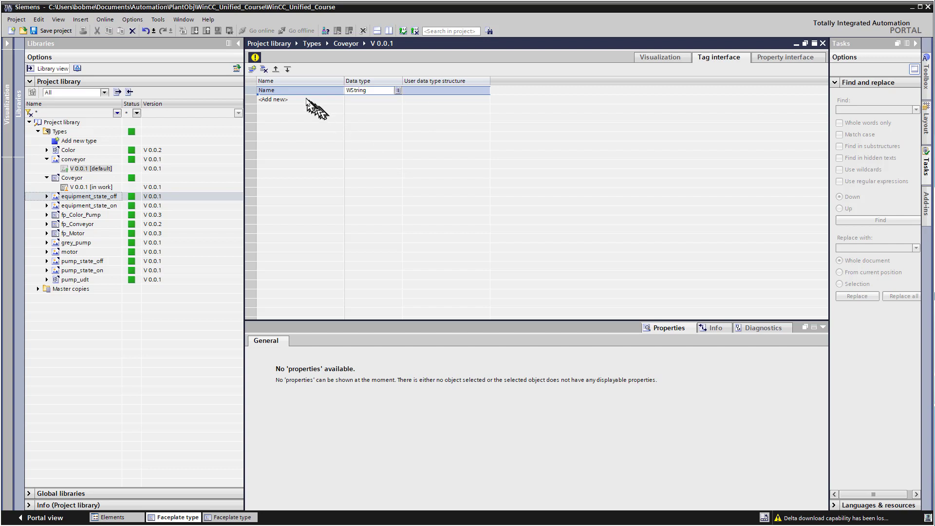
- Add interface tag Value of type UInt
{"action": "left_click", "coordinate": [303, 101]}
{"action": "left_click", "coordinate": [303, 100]}
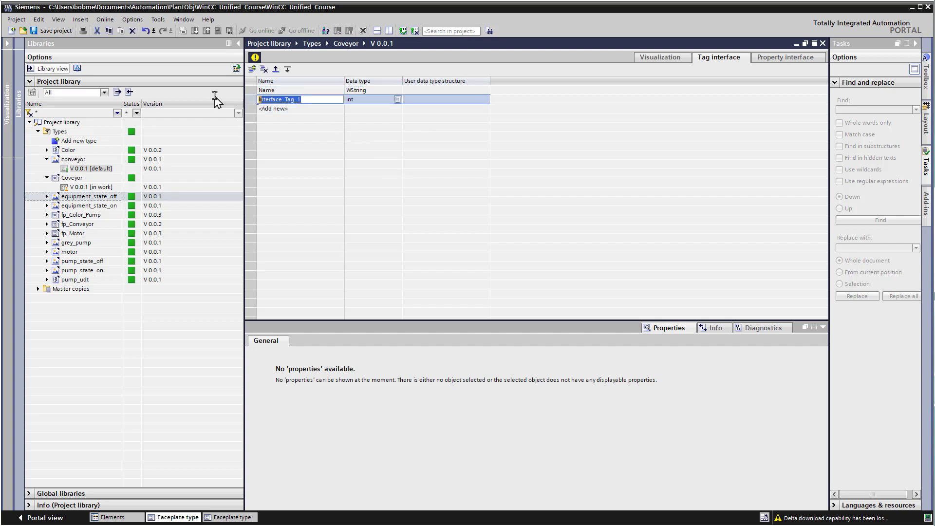
{"action": "type", "text": "Value"}
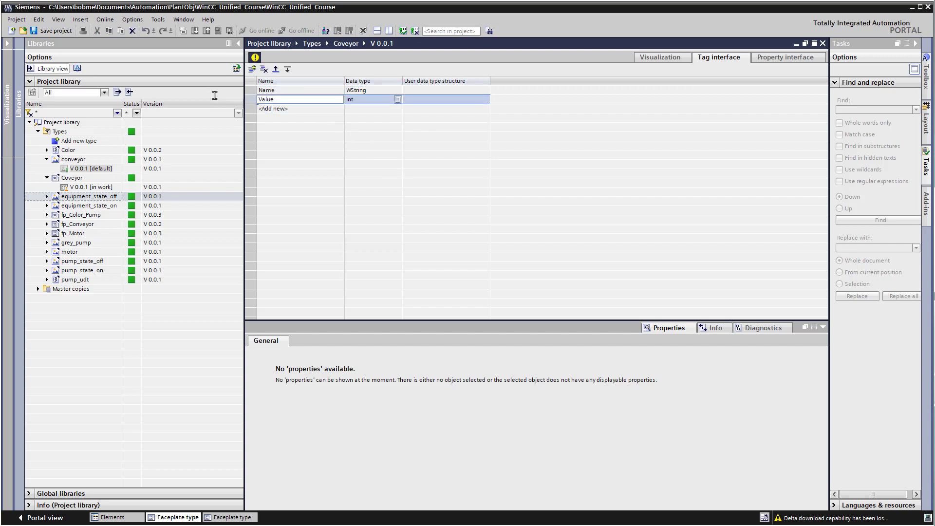
{"action": "left_click", "coordinate": [361, 100]}
{"action": "left_click", "coordinate": [398, 100]}
{"action": "left_click_drag", "start_coordinate": [425, 152], "coordinate": [422, 168]}
{"action": "left_click", "coordinate": [364, 155]}
- Add interface tag State of type Bool
{"action": "left_click", "coordinate": [291, 108]}
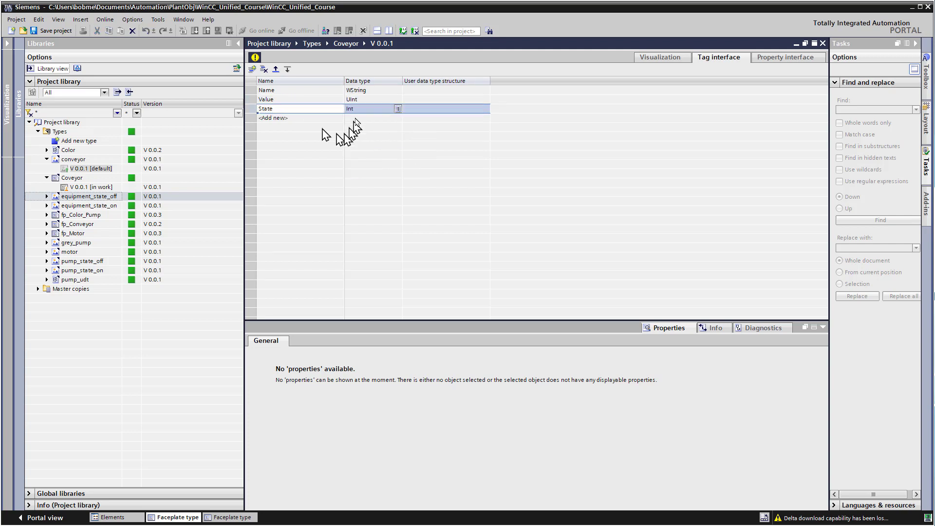
{"action": "left_click", "coordinate": [354, 109]}
{"action": "type", "text": "boo"}
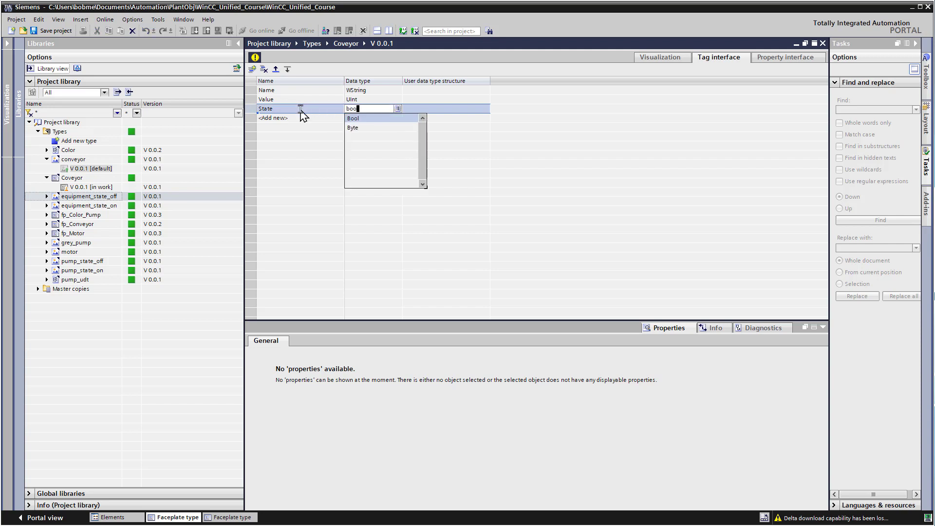
{"action": "left_click", "coordinate": [375, 118]}
- Bind the green check graphic's visibility to the State interface tag
{"action": "left_click", "coordinate": [659, 57]}
{"action": "left_click", "coordinate": [322, 184]}
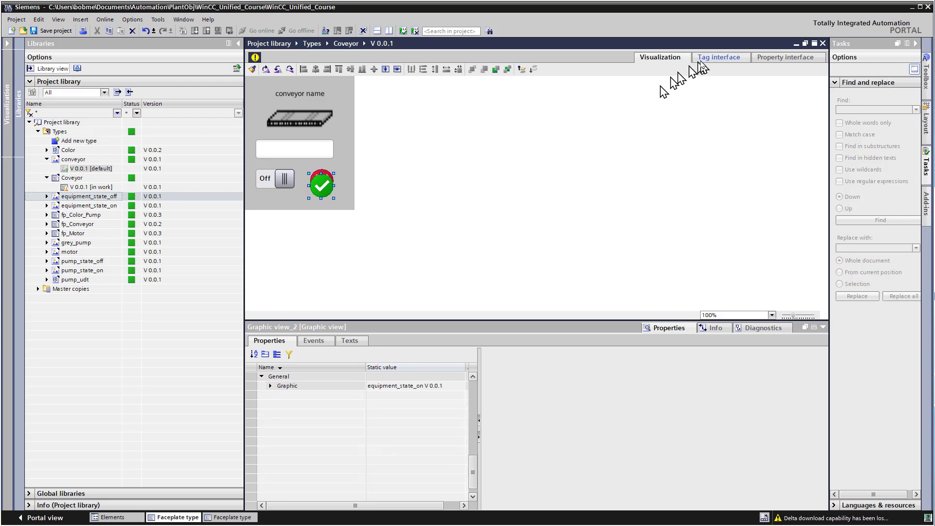
{"action": "left_click", "coordinate": [703, 60]}
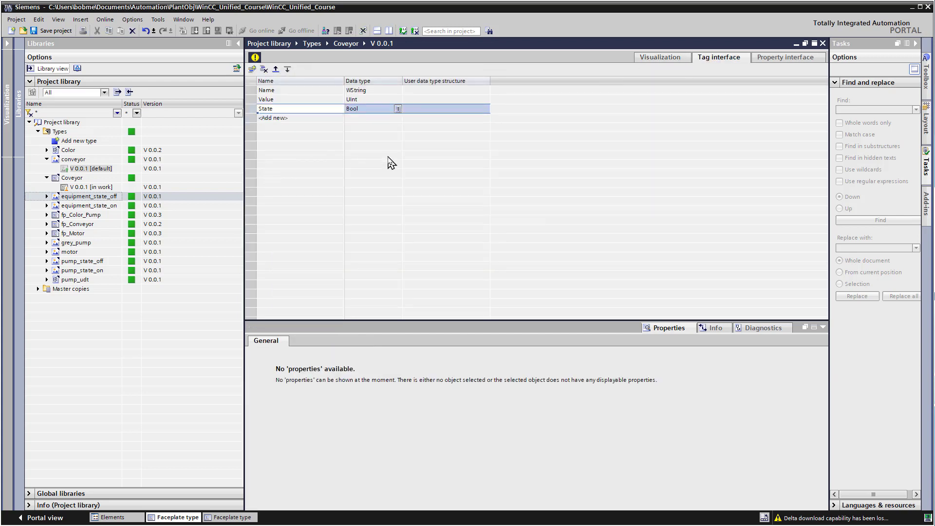
{"action": "left_click", "coordinate": [660, 57]}
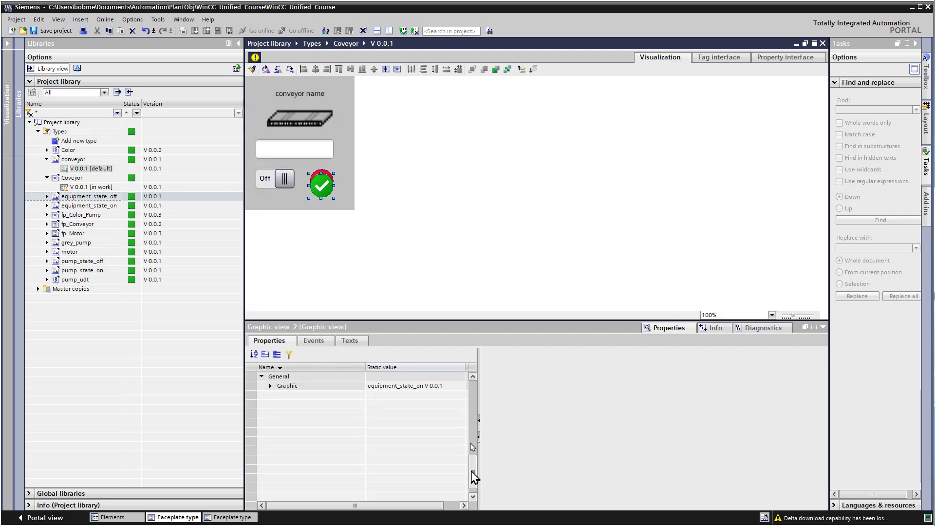
{"action": "left_click", "coordinate": [444, 478]}
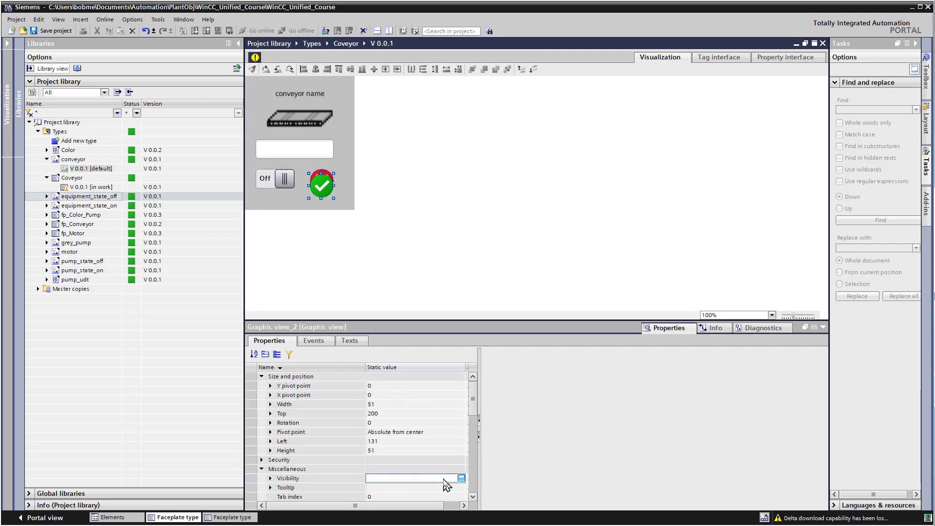
{"action": "left_click_drag", "start_coordinate": [478, 483], "coordinate": [594, 484]}
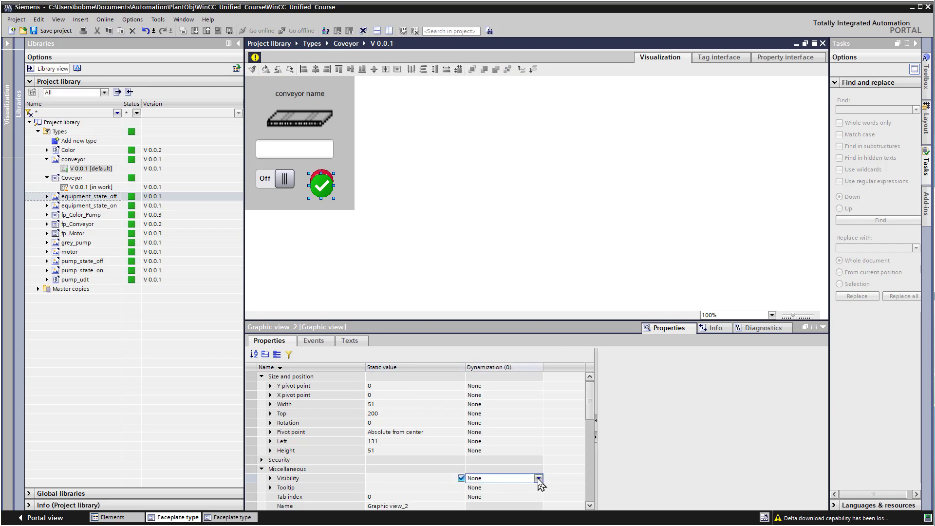
{"action": "left_click", "coordinate": [539, 478]}
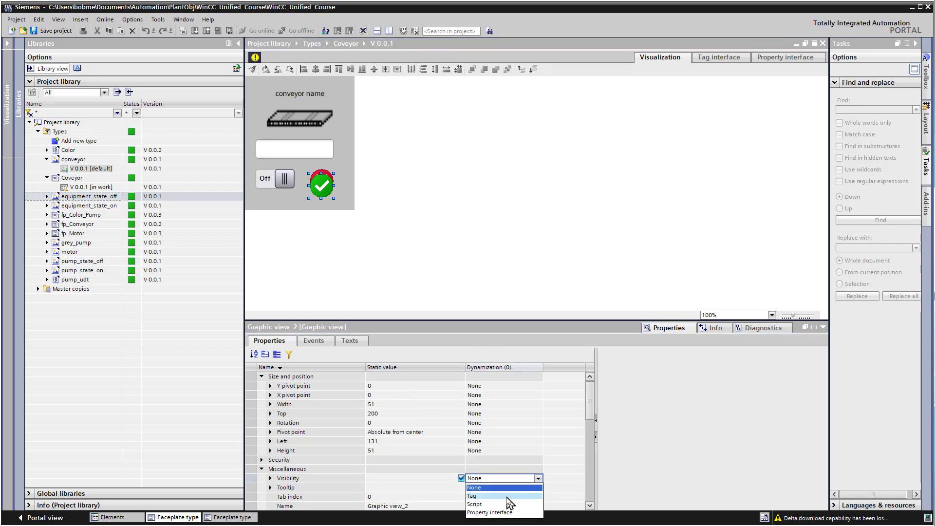
{"action": "left_click", "coordinate": [507, 496]}
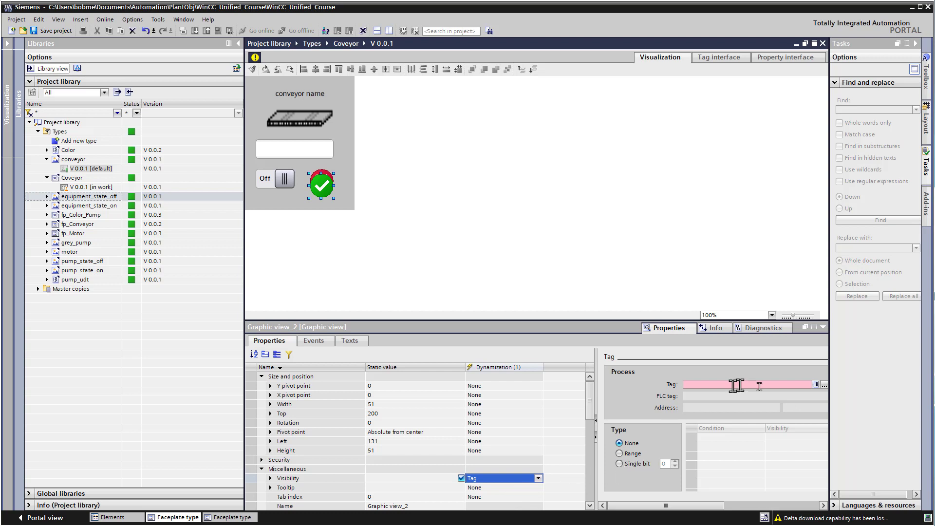
{"action": "left_click", "coordinate": [816, 384]}
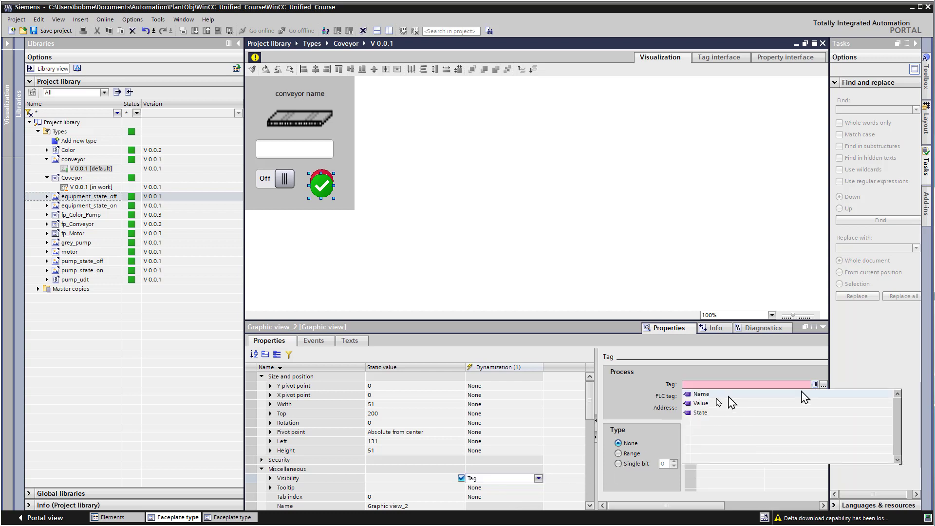
{"action": "left_click", "coordinate": [701, 413]}
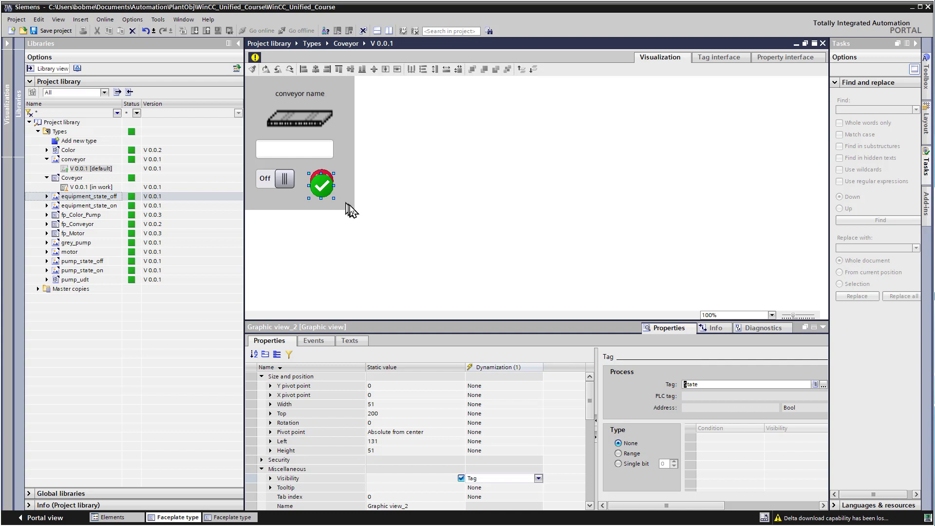
{"action": "left_click_drag", "start_coordinate": [316, 183], "coordinate": [323, 188]}
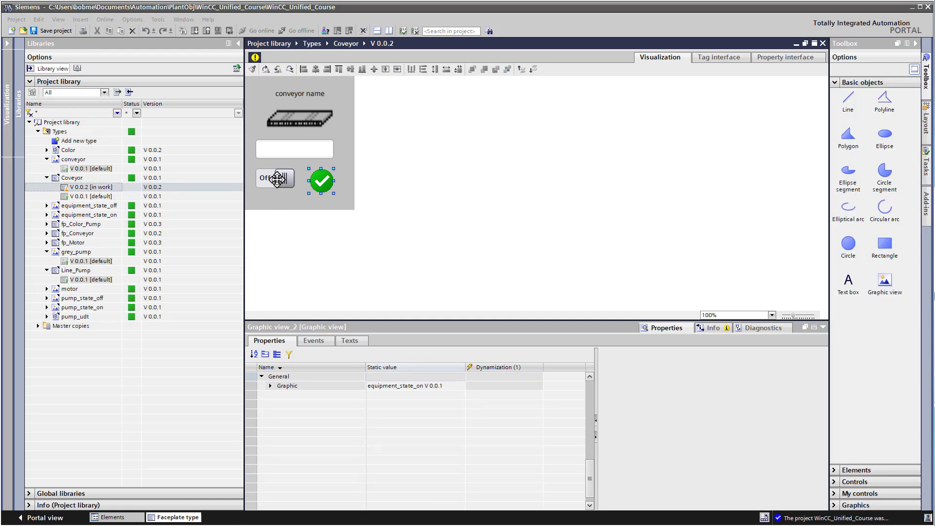
- Bind the Off switch's alternative state to the State interface tag
{"action": "left_click", "coordinate": [277, 180]}
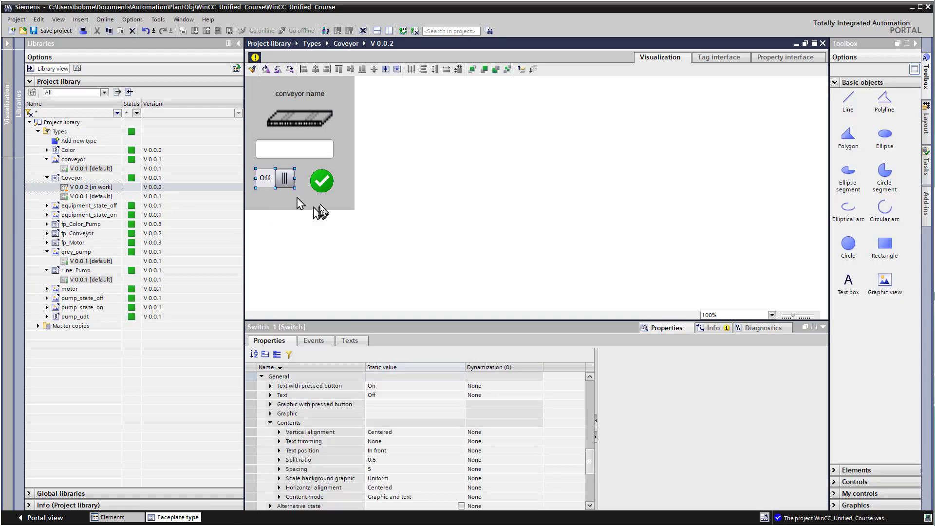
{"action": "left_click", "coordinate": [475, 509]}
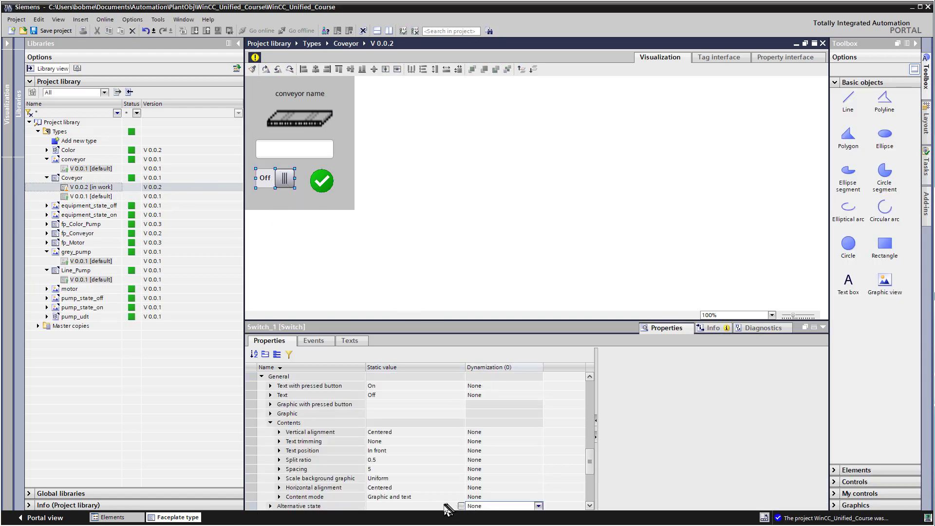
{"action": "left_click", "coordinate": [538, 508]}
{"action": "left_click", "coordinate": [536, 514]}
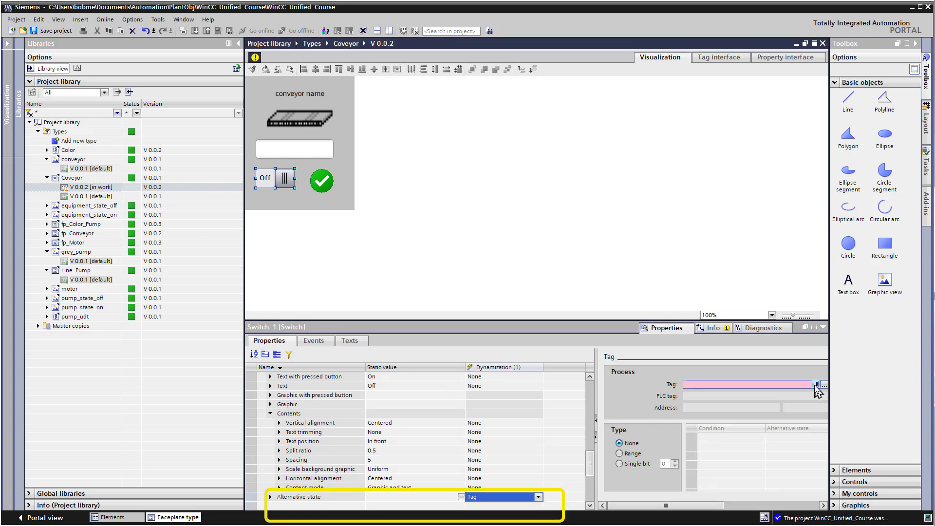
{"action": "left_click", "coordinate": [815, 385]}
{"action": "left_click", "coordinate": [706, 402]}
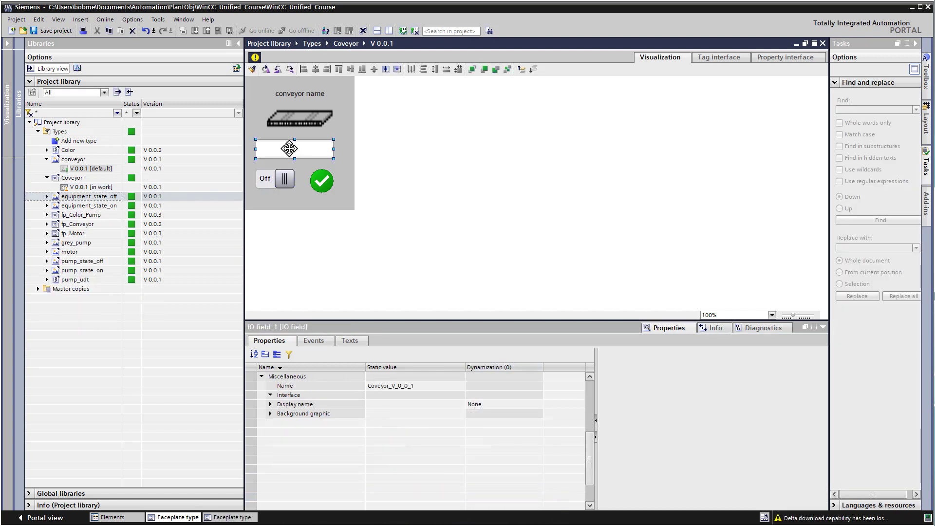
{"action": "left_click", "coordinate": [294, 152]}
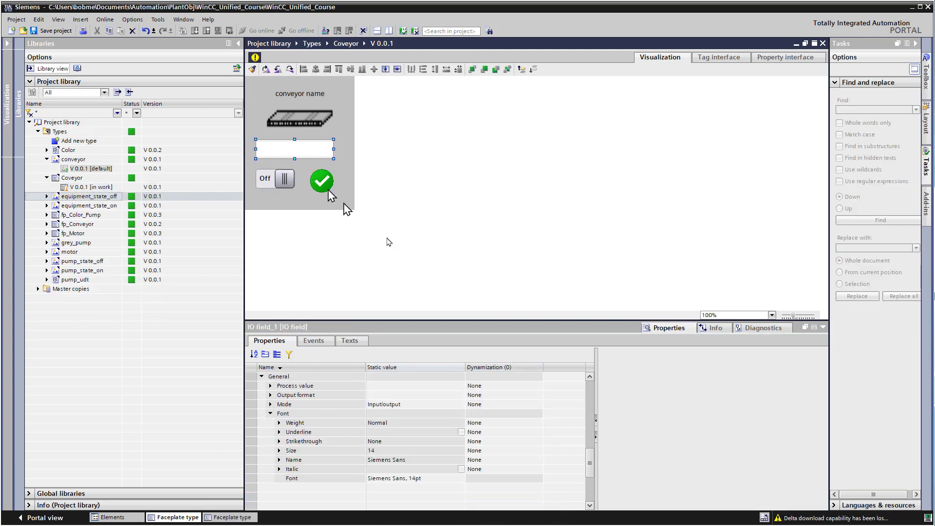
- Bind the value field's process value to the Value interface tag and check its colours
{"action": "left_click", "coordinate": [379, 387]}
{"action": "left_click", "coordinate": [516, 386]}
{"action": "left_click", "coordinate": [538, 386]}
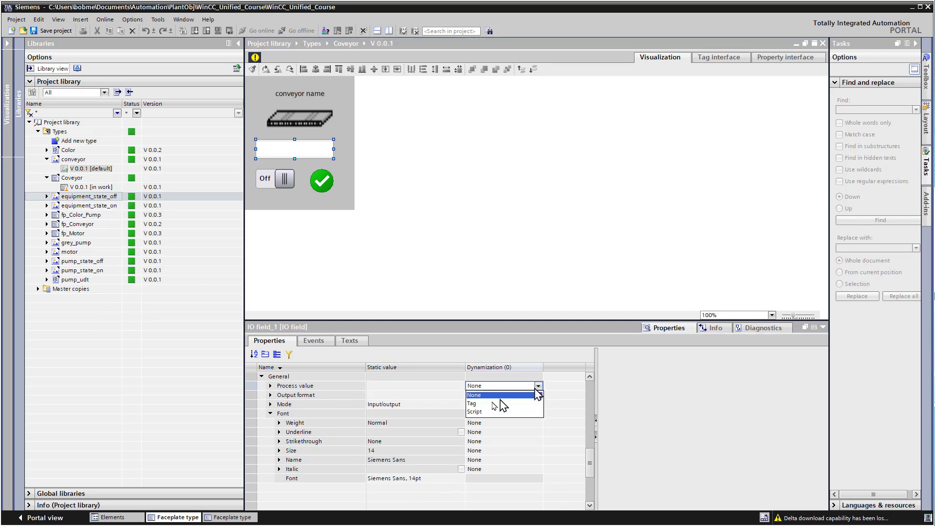
{"action": "left_click", "coordinate": [483, 404]}
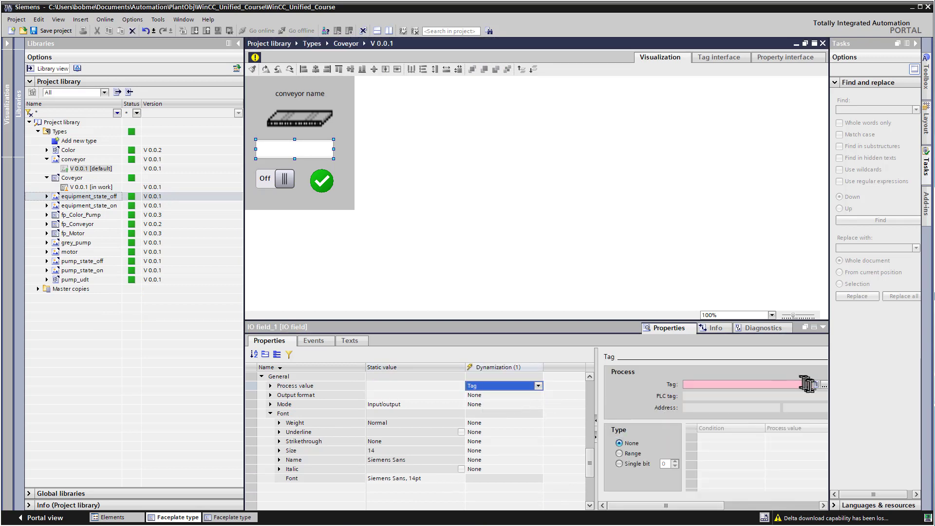
{"action": "left_click", "coordinate": [803, 384]}
{"action": "left_click", "coordinate": [815, 386]}
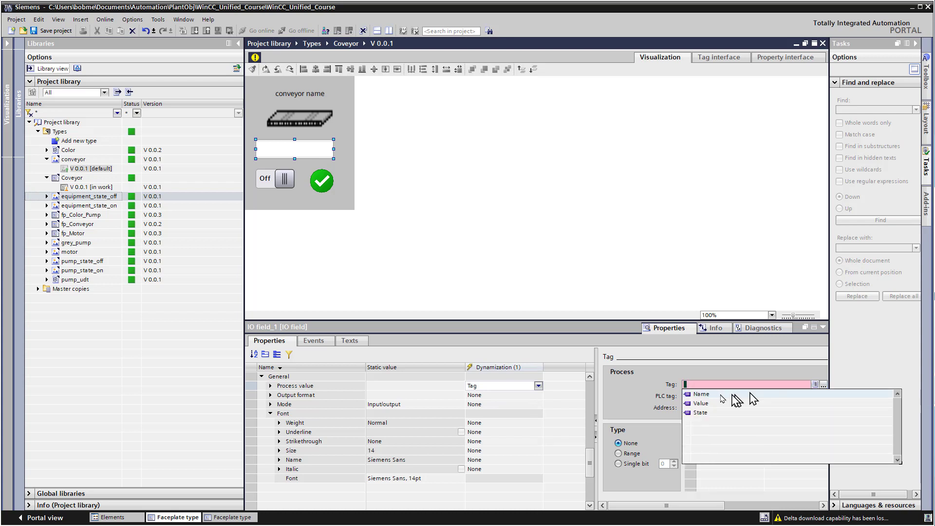
{"action": "left_click", "coordinate": [693, 409]}
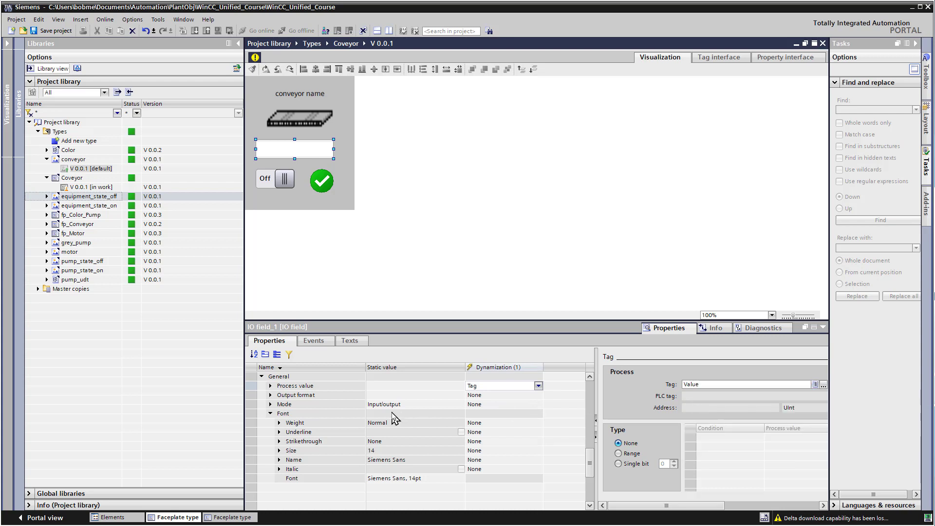
{"action": "scroll", "coordinate": [389, 417], "scroll_direction": "up", "scroll_amount": 3}
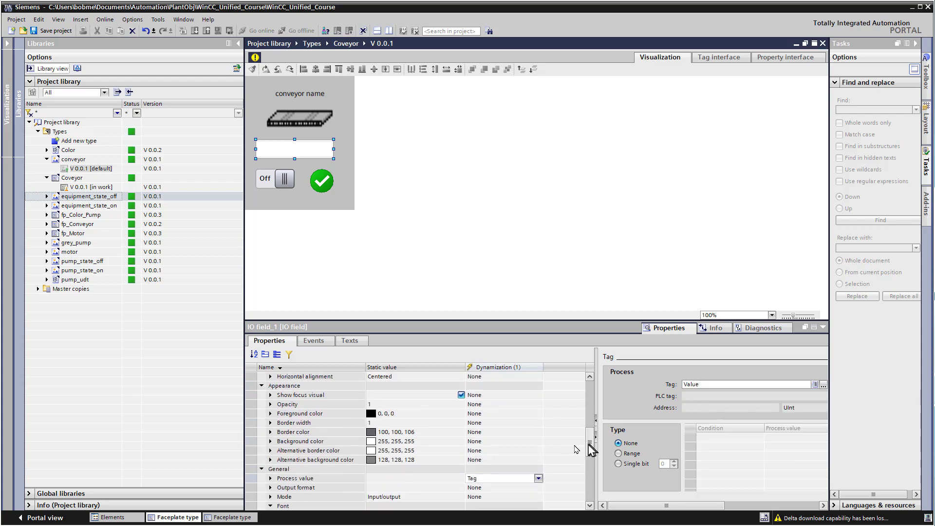
{"action": "left_click", "coordinate": [292, 414]}
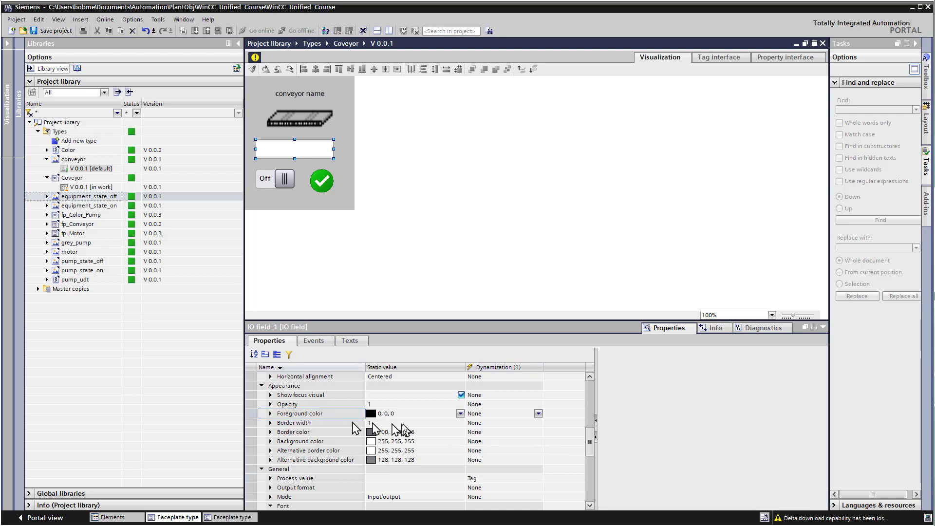
{"action": "left_click", "coordinate": [327, 442]}
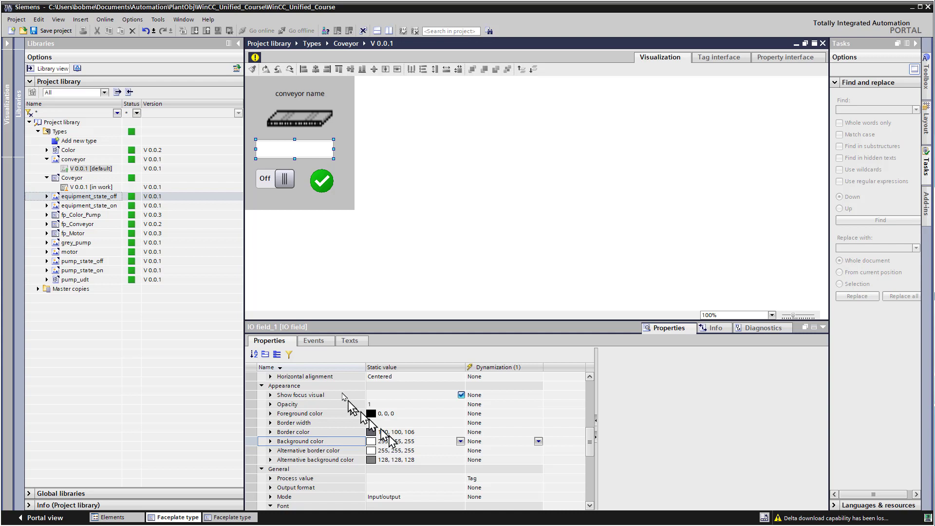
- Bind the conveyor name label's text to the Name interface tag
{"action": "left_click", "coordinate": [290, 95]}
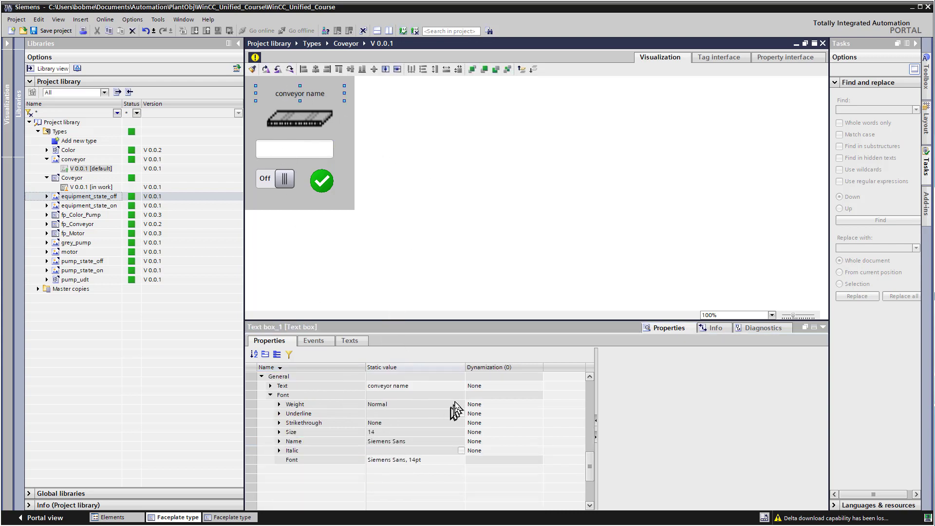
{"action": "double_click", "coordinate": [438, 385]}
{"action": "left_click", "coordinate": [485, 388]}
{"action": "left_click", "coordinate": [539, 386]}
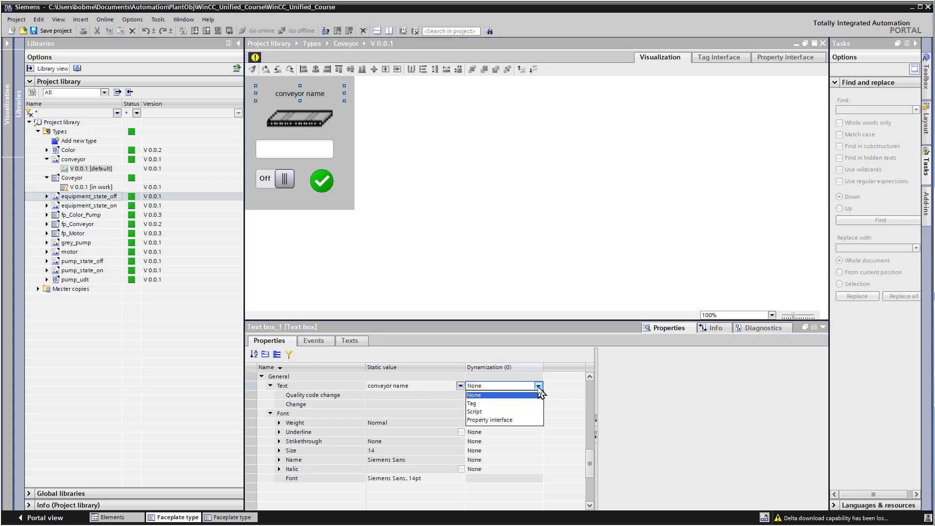
{"action": "left_click", "coordinate": [471, 403]}
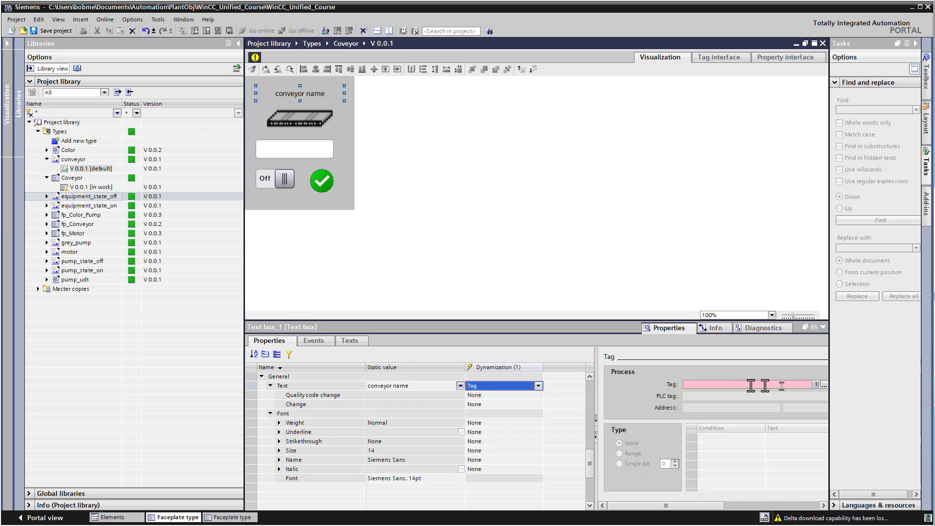
{"action": "left_click", "coordinate": [815, 384]}
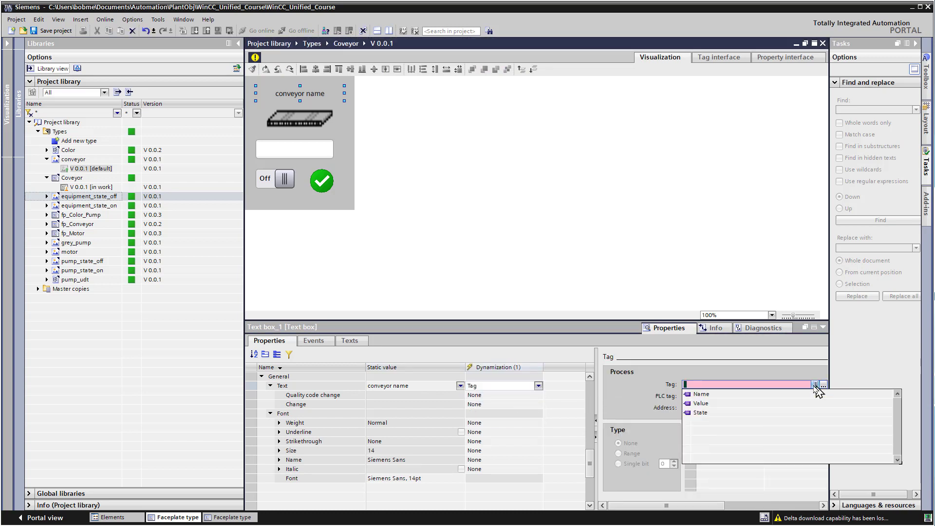
{"action": "left_click", "coordinate": [701, 394]}
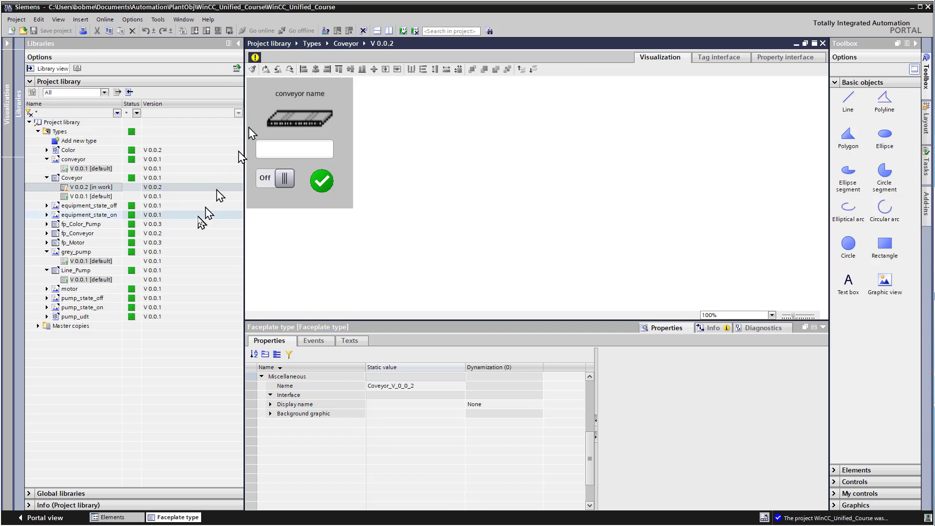
- Release the in-work Coveyor V 0.0.2 from the project library and confirm
{"action": "right_click", "coordinate": [85, 190]}
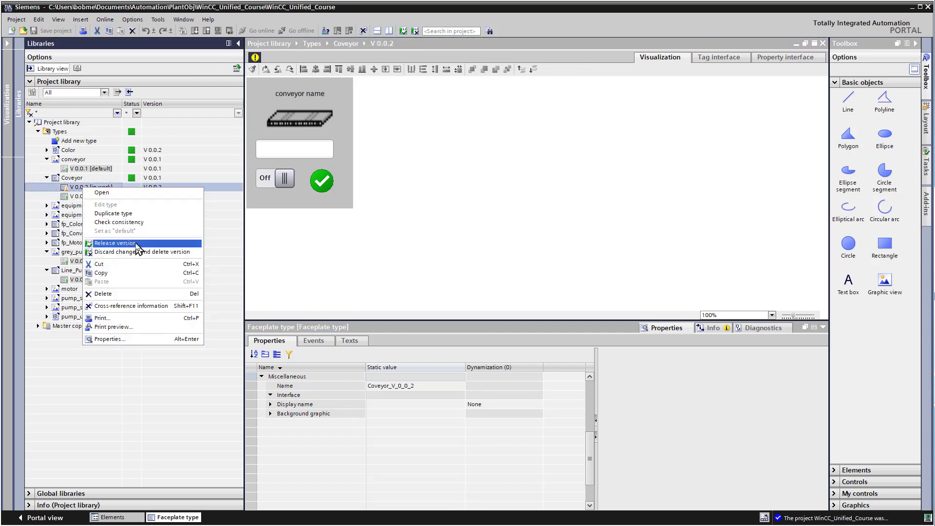
{"action": "left_click", "coordinate": [115, 243]}
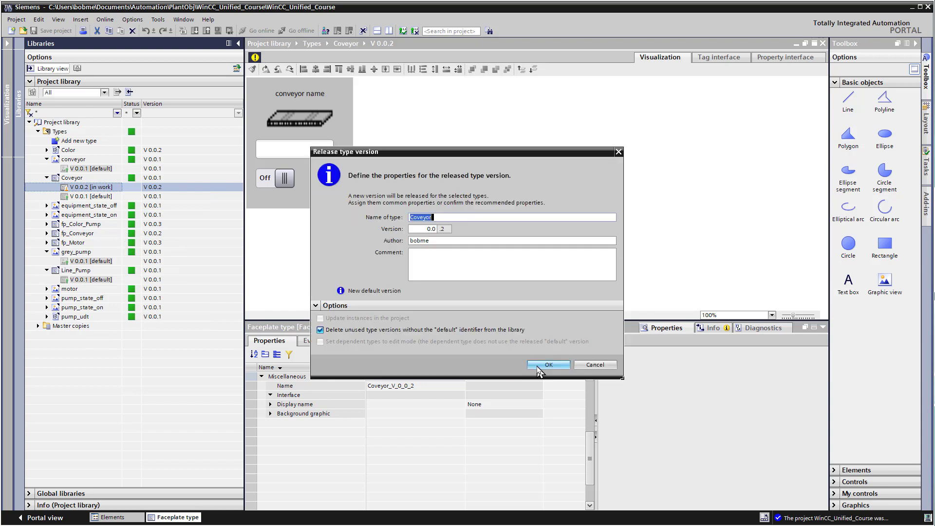
{"action": "left_click", "coordinate": [539, 366]}
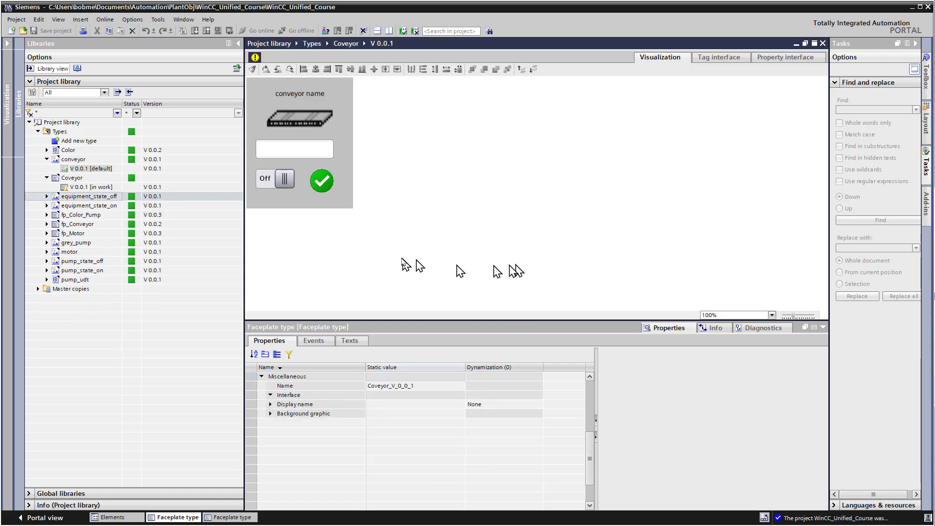
- Open the project tree and inspect equipment_udt and the prod_lines data block
{"action": "left_click", "coordinate": [10, 117]}
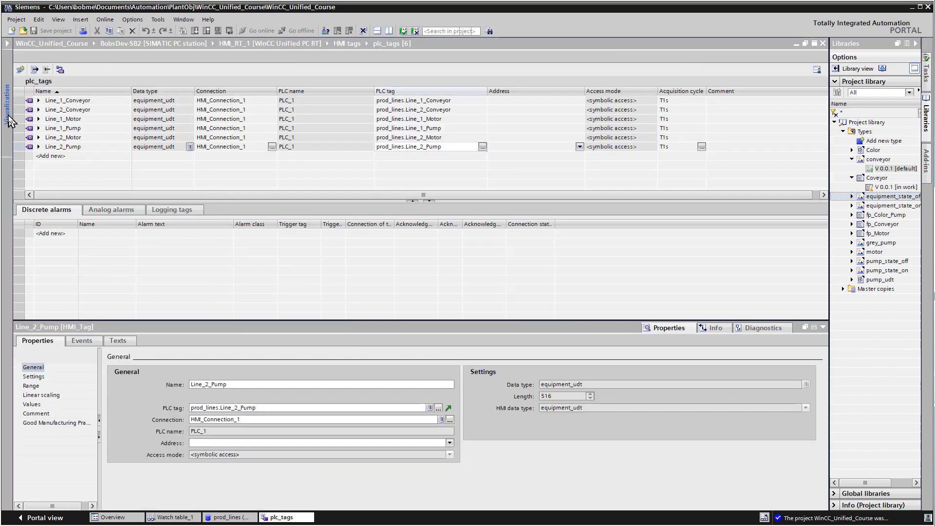
{"action": "left_click", "coordinate": [8, 117]}
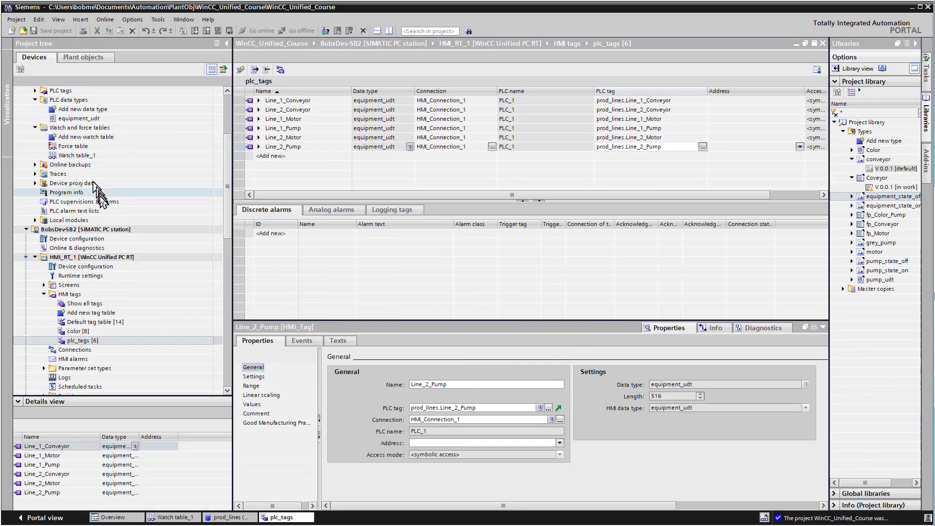
{"action": "left_click_drag", "start_coordinate": [73, 118], "coordinate": [360, 102]}
{"action": "left_click", "coordinate": [62, 173]}
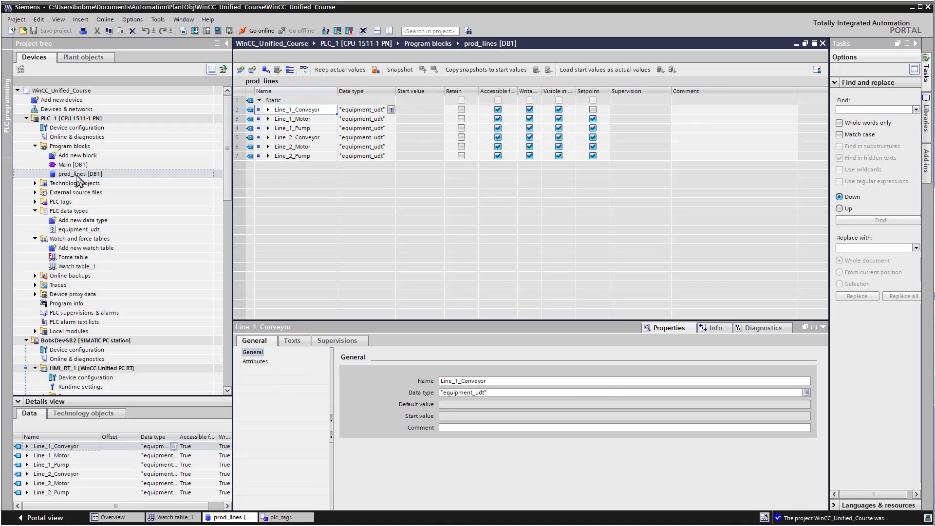
{"action": "left_click_drag", "start_coordinate": [227, 197], "coordinate": [226, 302]}
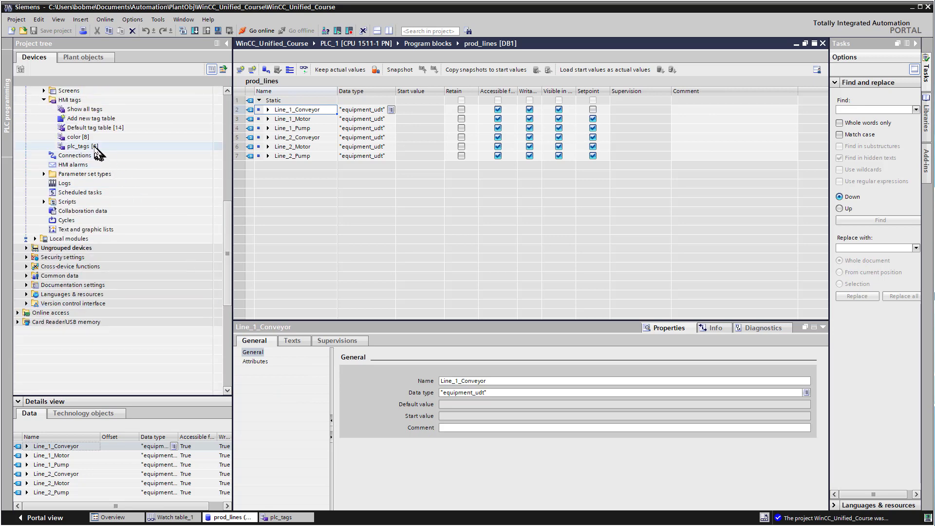
- Check the plc_tags HMI tag table and reopen the Coveyor faceplate type from the library
{"action": "double_click", "coordinate": [93, 146]}
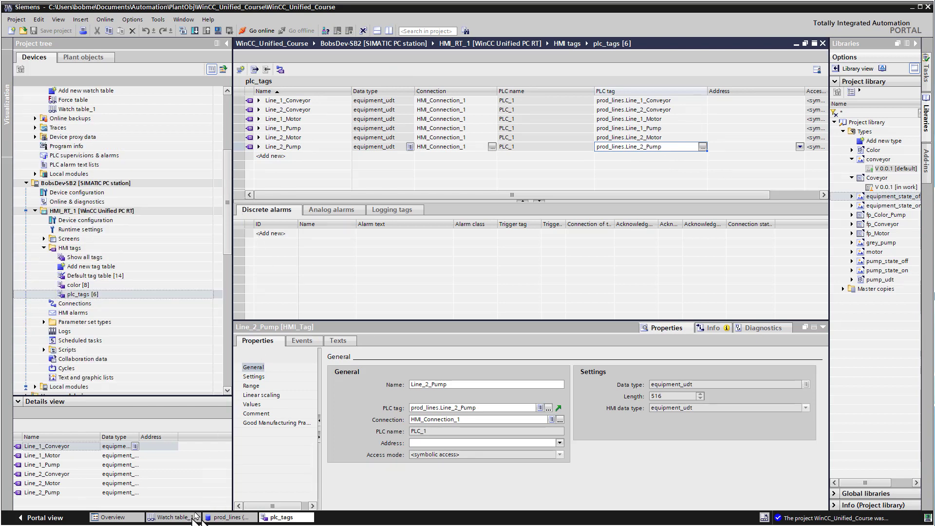
{"action": "left_click", "coordinate": [886, 187]}
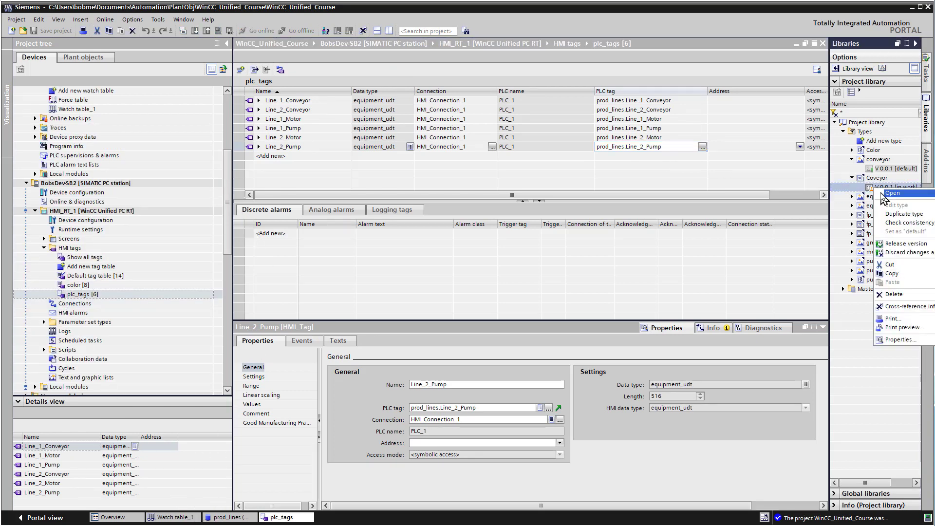
{"action": "double_click", "coordinate": [884, 188]}
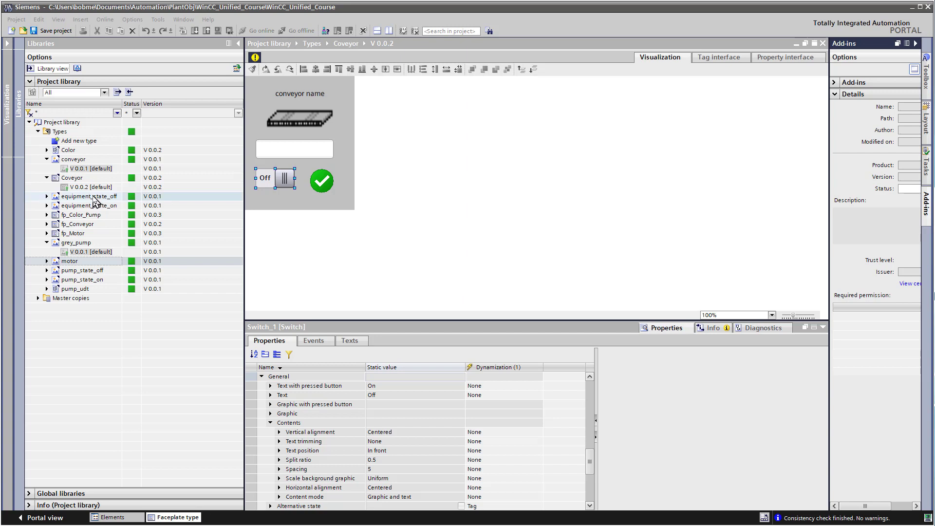
- Duplicate the Coveyor type as a new type named Line_Pump
{"action": "left_click", "coordinate": [74, 179]}
{"action": "right_click", "coordinate": [72, 182]}
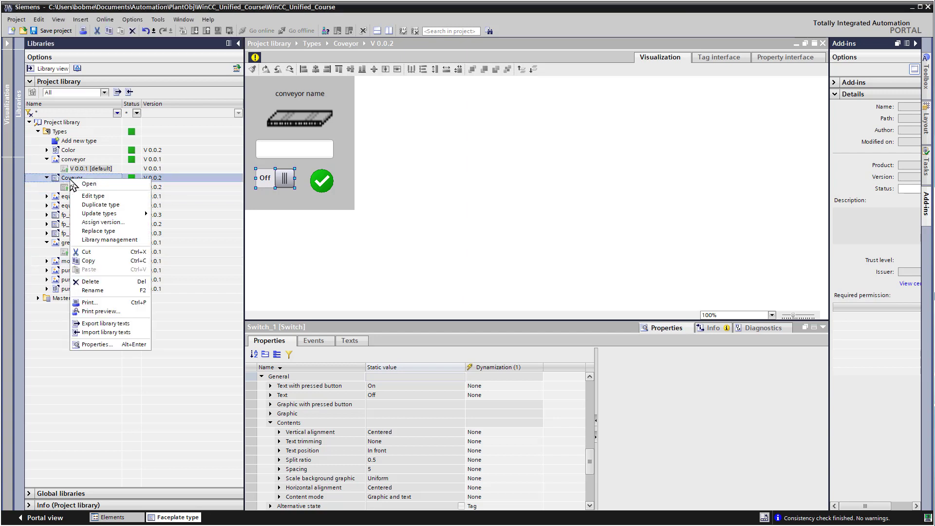
{"action": "left_click", "coordinate": [90, 211]}
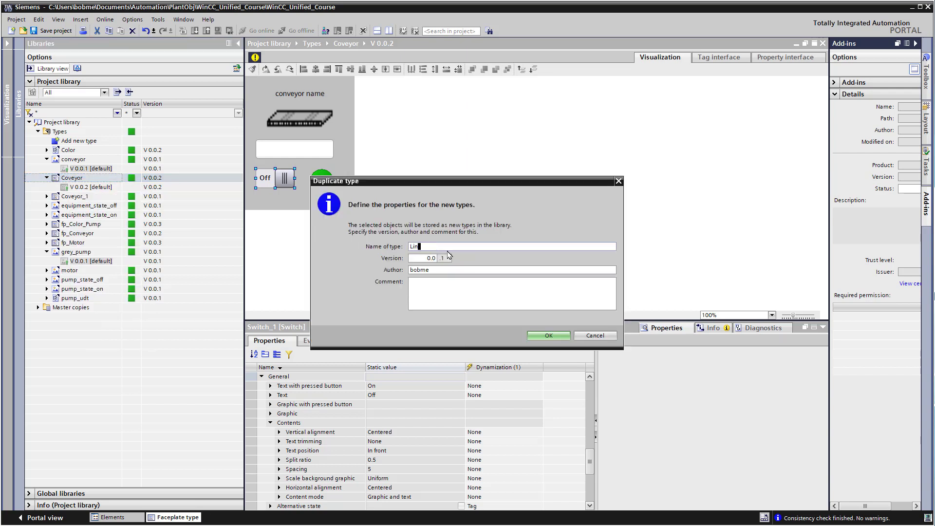
{"action": "type", "text": "Line_Pump"}
{"action": "key", "text": "Return"}
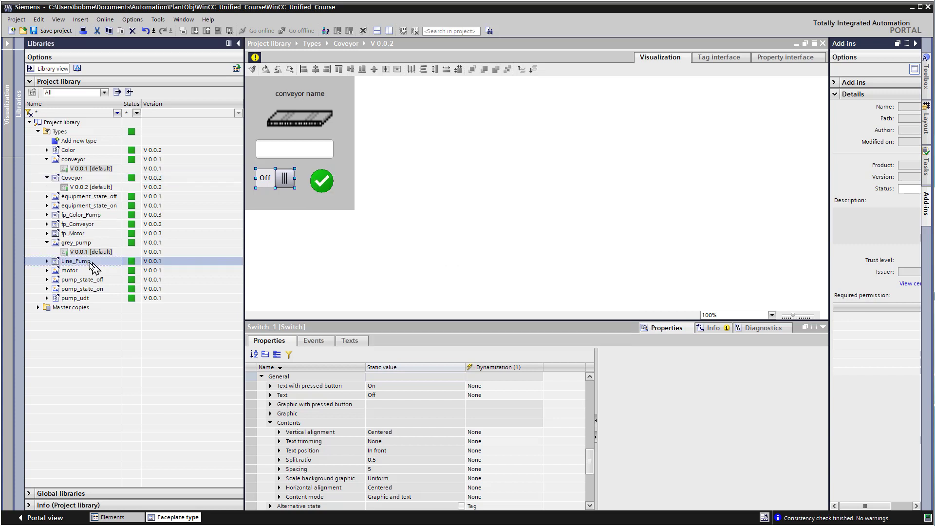
- Start editing a new version of Line_Pump from its default version
{"action": "left_click", "coordinate": [47, 262]}
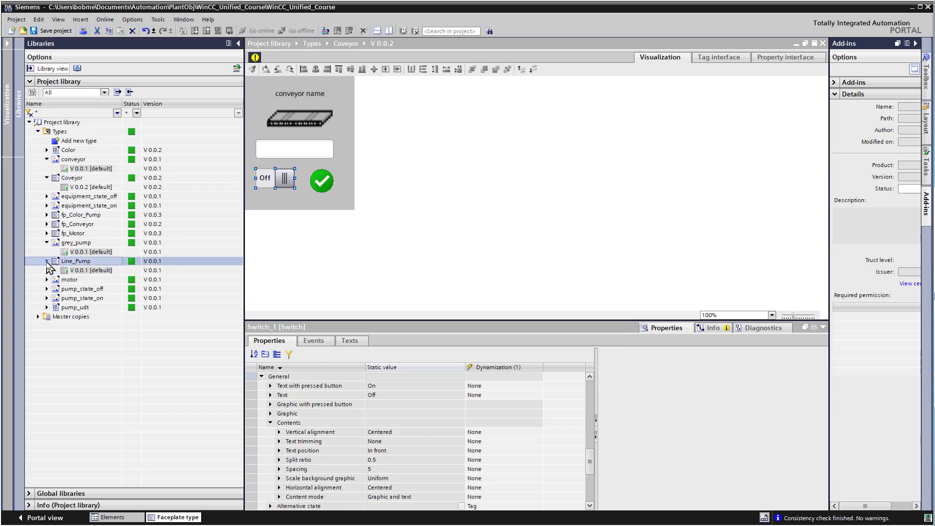
{"action": "right_click", "coordinate": [72, 271]}
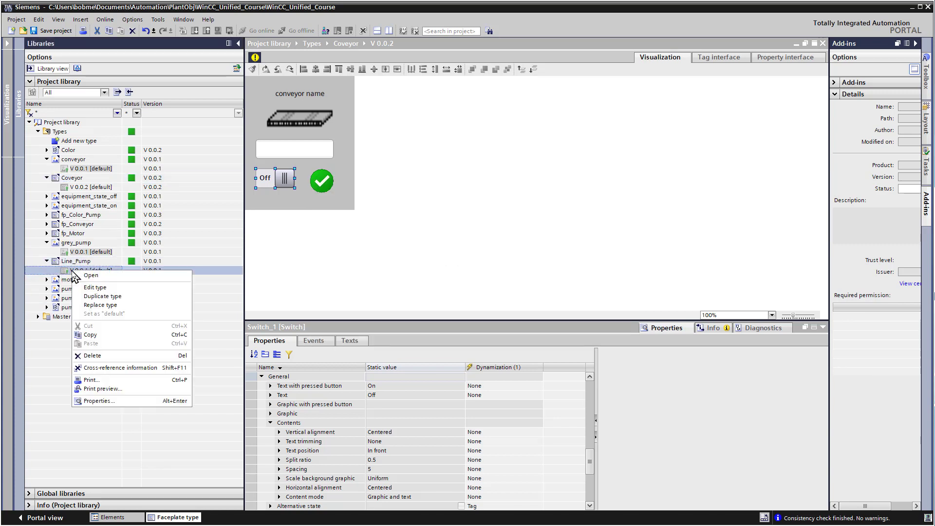
{"action": "left_click", "coordinate": [94, 288]}
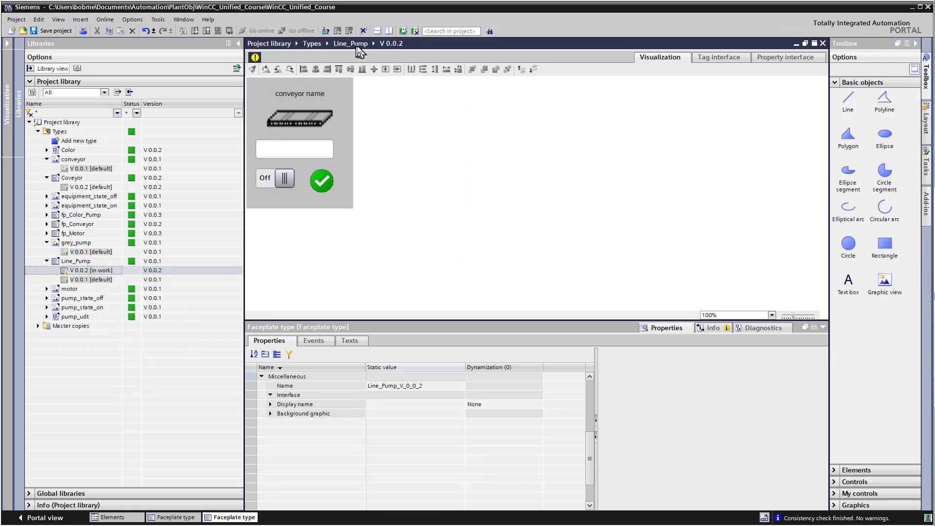
- Delete the conveyor graphic and change the label text to 'Pump name'
{"action": "left_click", "coordinate": [301, 114]}
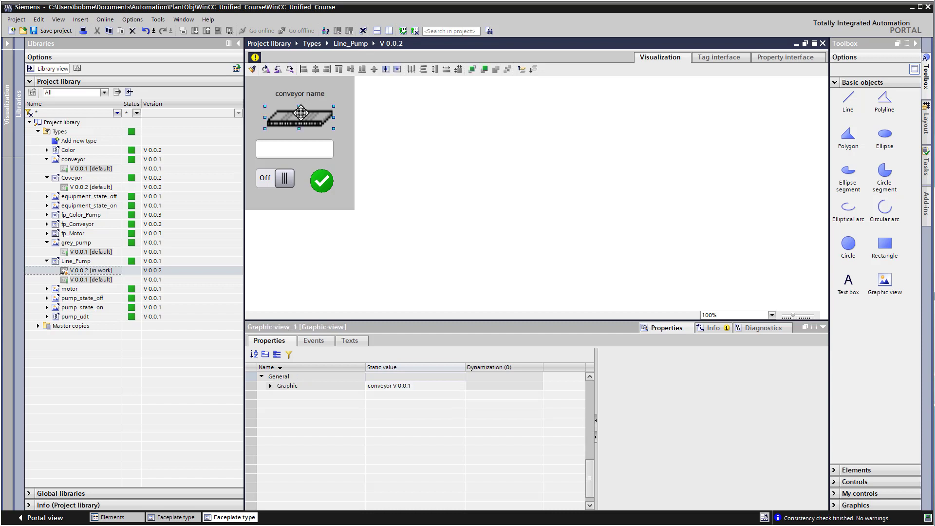
{"action": "key", "text": "Delete"}
{"action": "left_click", "coordinate": [300, 93]}
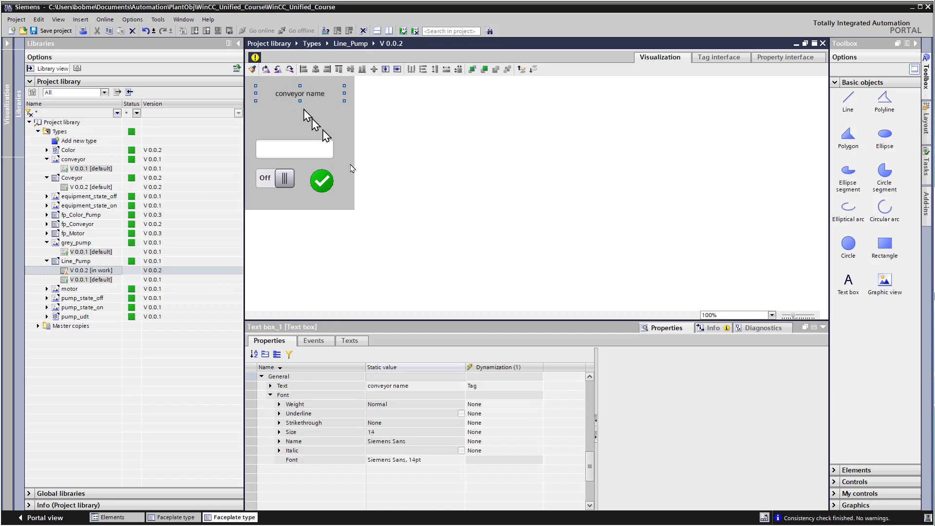
{"action": "left_click", "coordinate": [387, 385]}
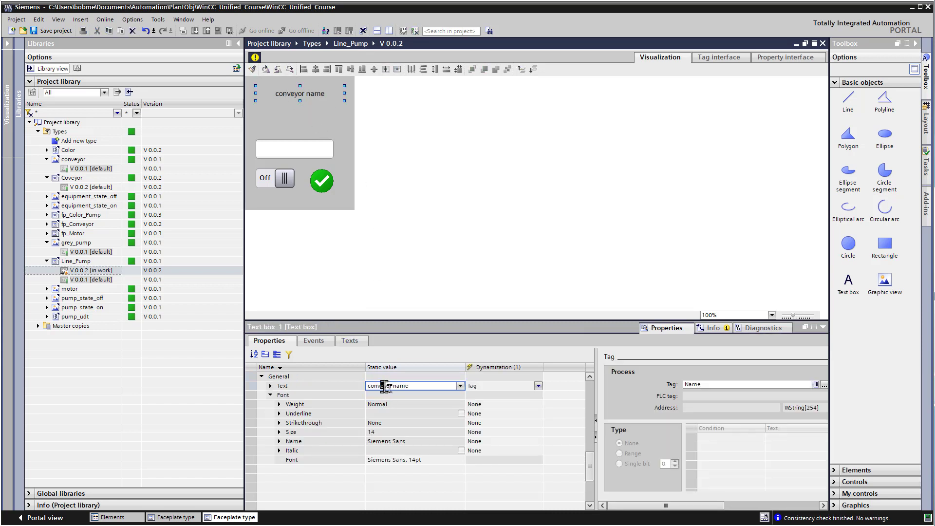
{"action": "left_click_drag", "start_coordinate": [393, 386], "coordinate": [308, 387]}
{"action": "type", "text": "Pump"}
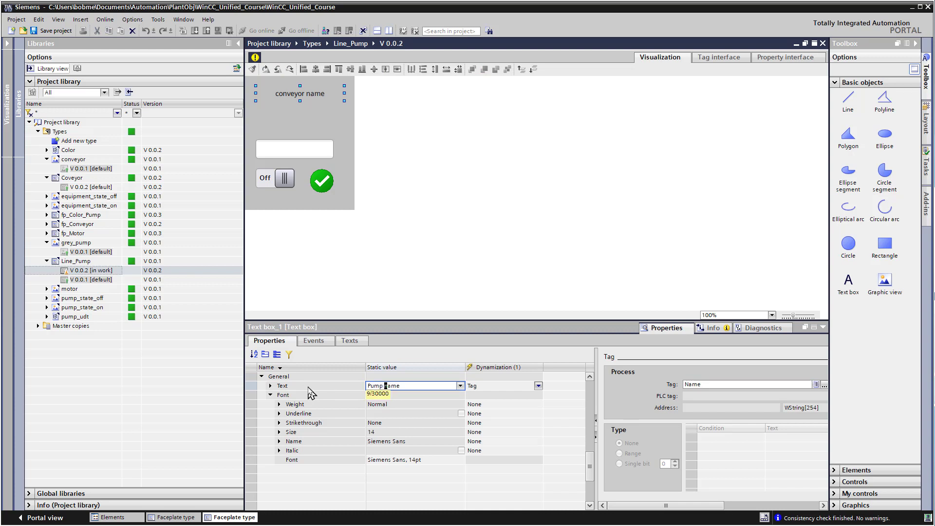
{"action": "left_click", "coordinate": [308, 394]}
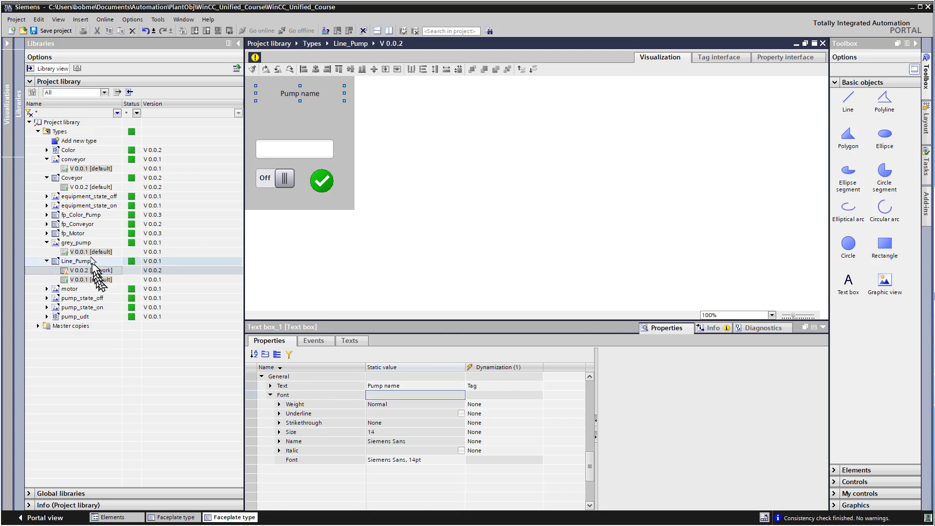
- Place the grey_pump graphic on the faceplate, lower the switch and shrink the pump
{"action": "left_click", "coordinate": [77, 252]}
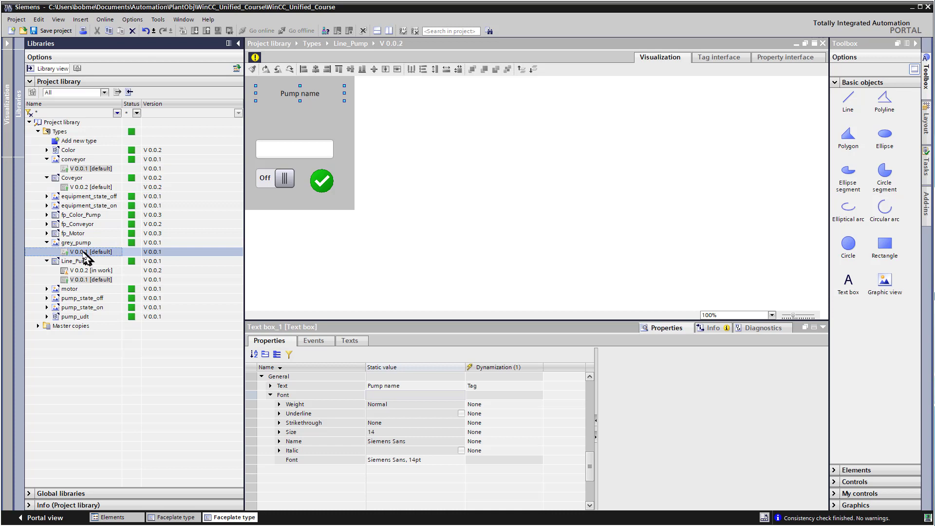
{"action": "left_click_drag", "start_coordinate": [84, 256], "coordinate": [265, 106]}
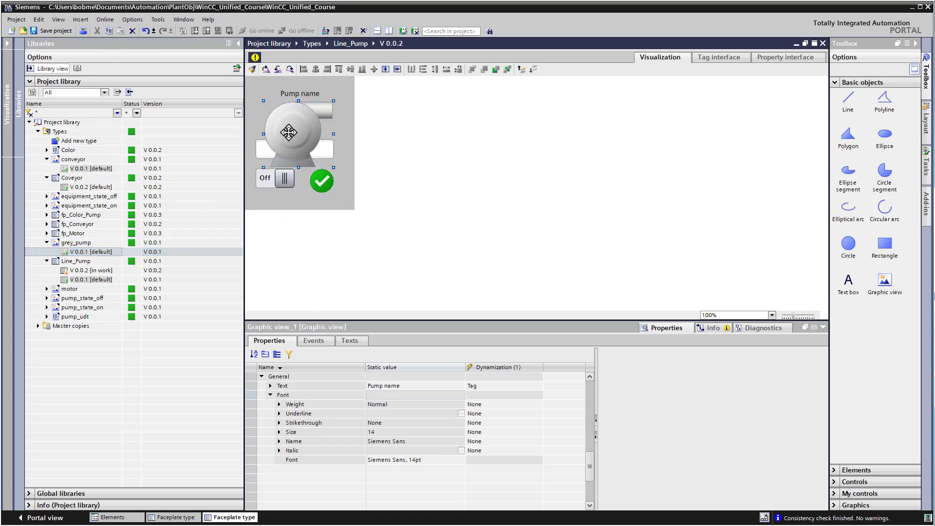
{"action": "left_click", "coordinate": [344, 205]}
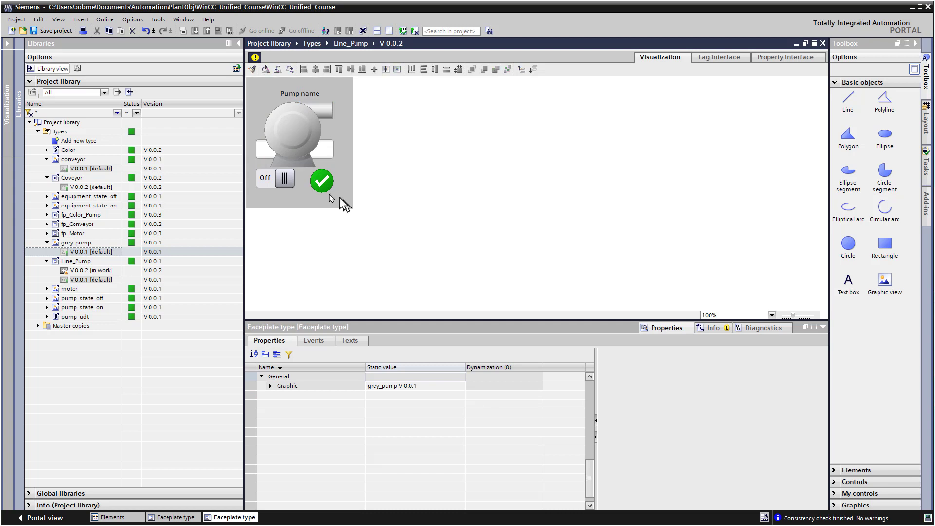
{"action": "left_click", "coordinate": [260, 171]}
{"action": "left_click_drag", "start_coordinate": [263, 176], "coordinate": [266, 187]}
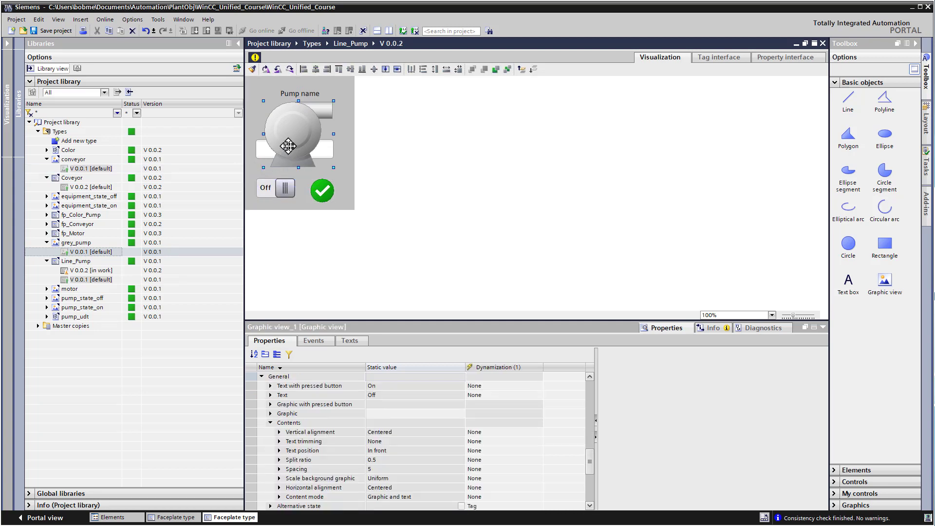
{"action": "left_click", "coordinate": [304, 154]}
{"action": "left_click_drag", "start_coordinate": [327, 161], "coordinate": [303, 146]}
- Align the Pump name label, pump graphic and value field, then save the project
{"action": "left_click", "coordinate": [302, 93]}
{"action": "left_click_drag", "start_coordinate": [300, 92], "coordinate": [302, 86]}
{"action": "left_click", "coordinate": [292, 121]}
{"action": "left_click_drag", "start_coordinate": [292, 121], "coordinate": [300, 118]}
{"action": "left_click", "coordinate": [322, 154]}
{"action": "left_click_drag", "start_coordinate": [323, 155], "coordinate": [322, 169]}
{"action": "left_click", "coordinate": [287, 119]}
{"action": "key", "text": "ctrl+s"}
- Review Line_Pump's tag interface, the check mark's visibility tag and the Pump name binding to Name
{"action": "left_click", "coordinate": [731, 57]}
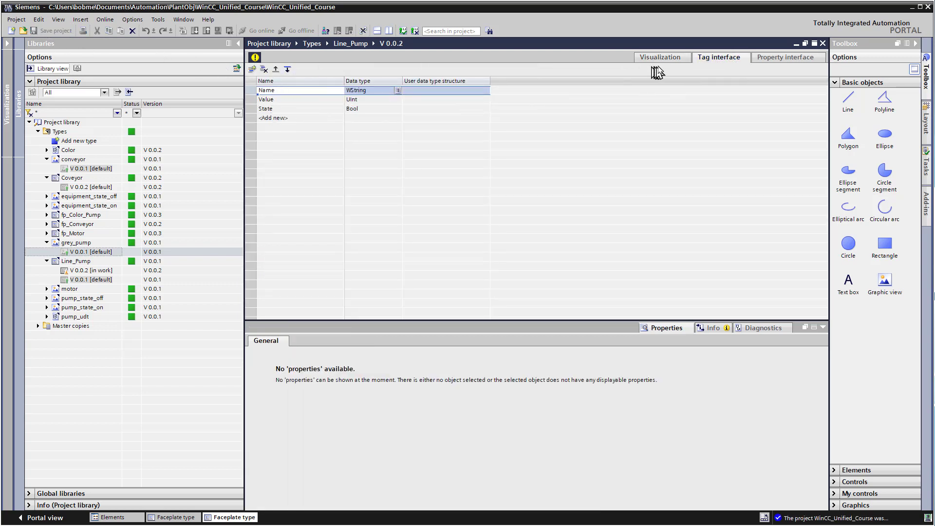
{"action": "left_click", "coordinate": [658, 59]}
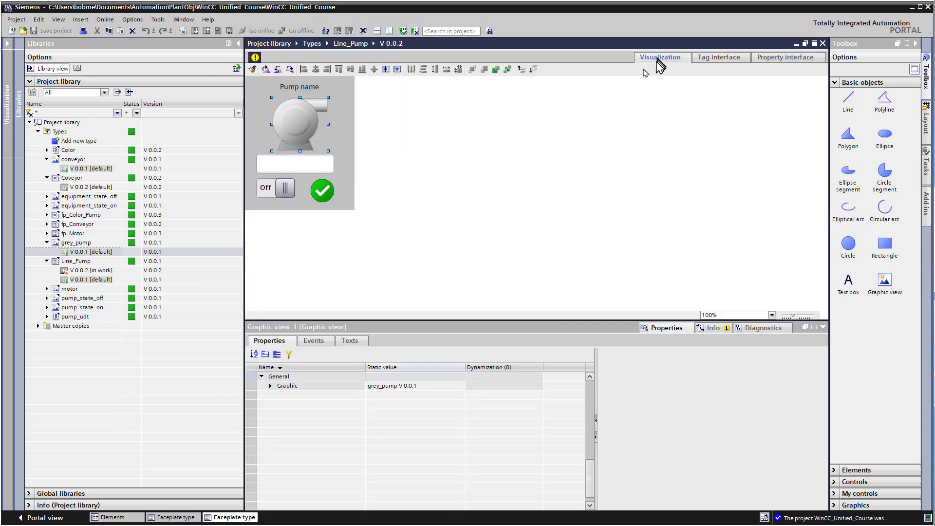
{"action": "left_click", "coordinate": [287, 165]}
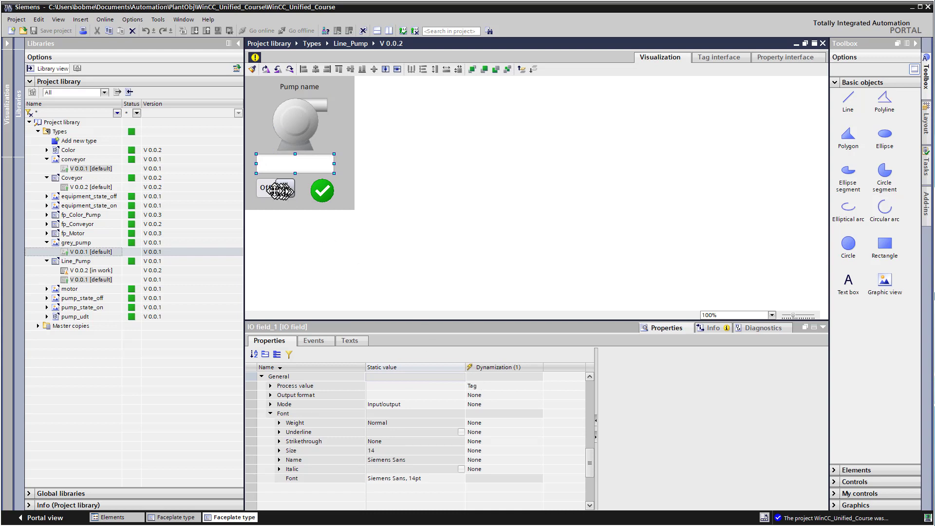
{"action": "left_click", "coordinate": [290, 195]}
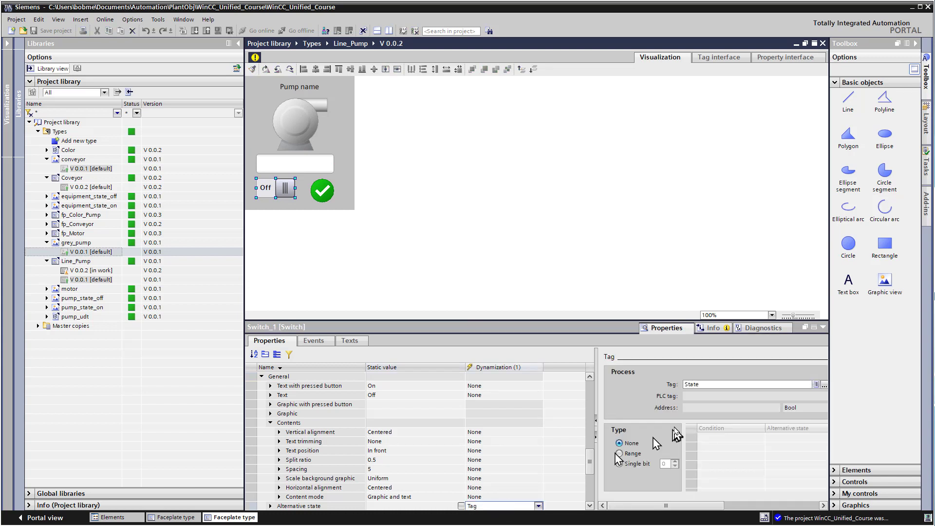
{"action": "left_click", "coordinate": [322, 190]}
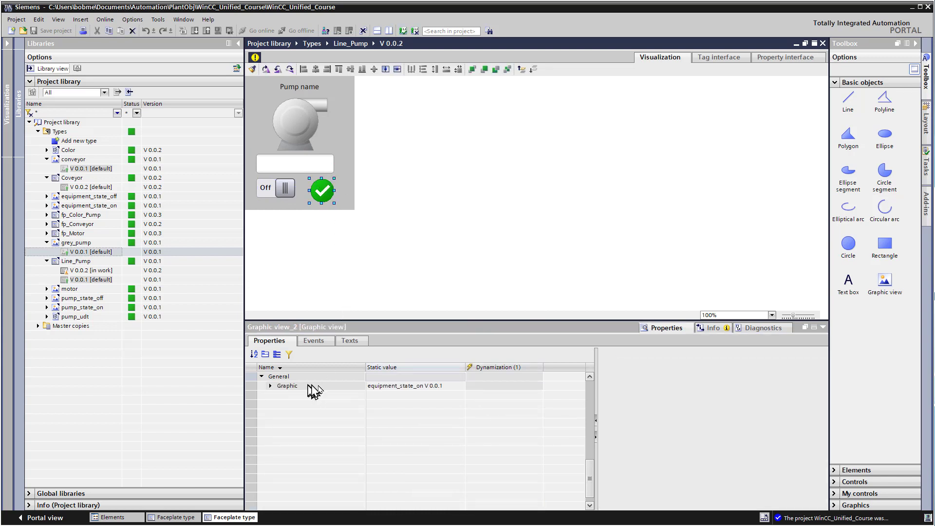
{"action": "left_click_drag", "start_coordinate": [589, 478], "coordinate": [591, 428]}
{"action": "left_click", "coordinate": [511, 406]}
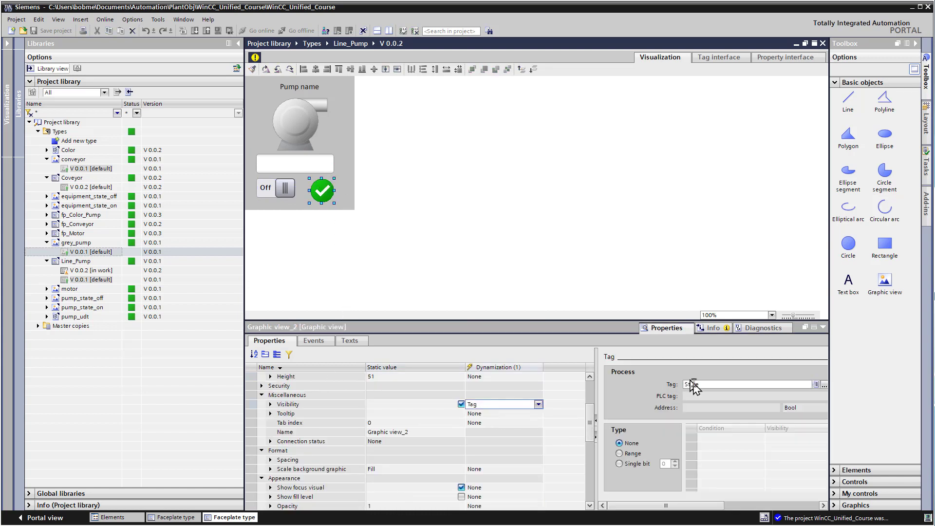
{"action": "left_click", "coordinate": [302, 86]}
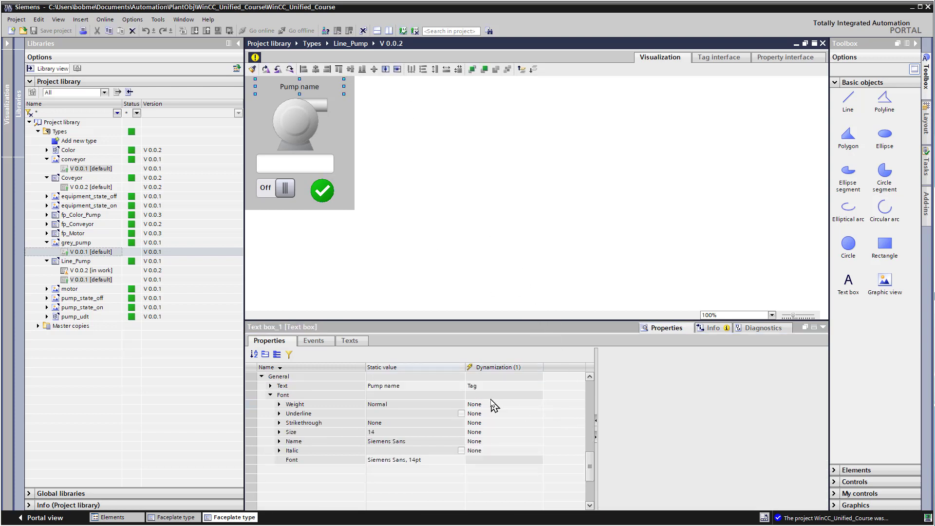
{"action": "left_click", "coordinate": [492, 386]}
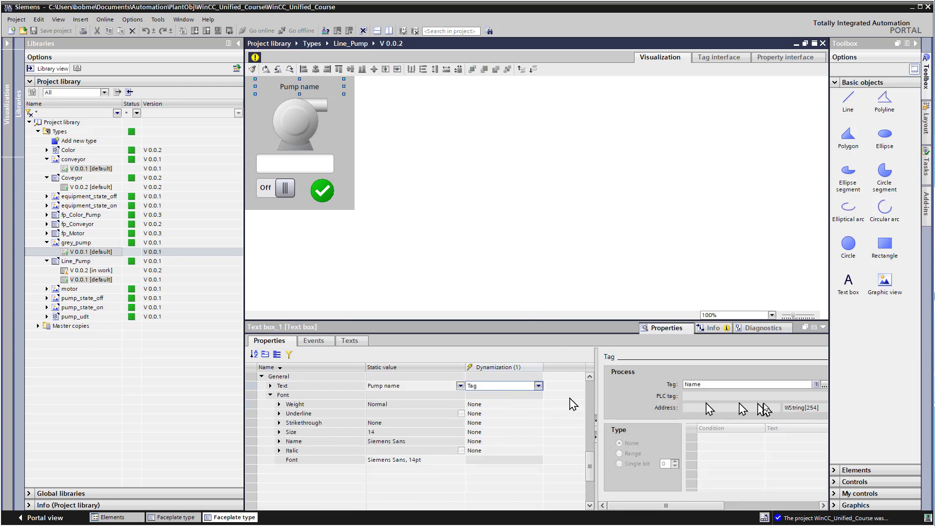
- Release Line_Pump V 0.0.2 and confirm it as the default version
{"action": "left_click", "coordinate": [255, 58]}
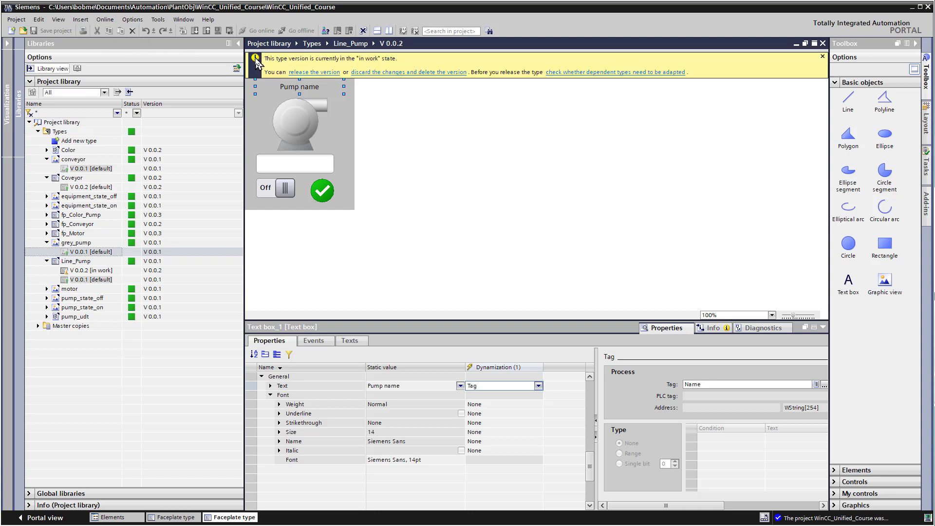
{"action": "left_click", "coordinate": [309, 72]}
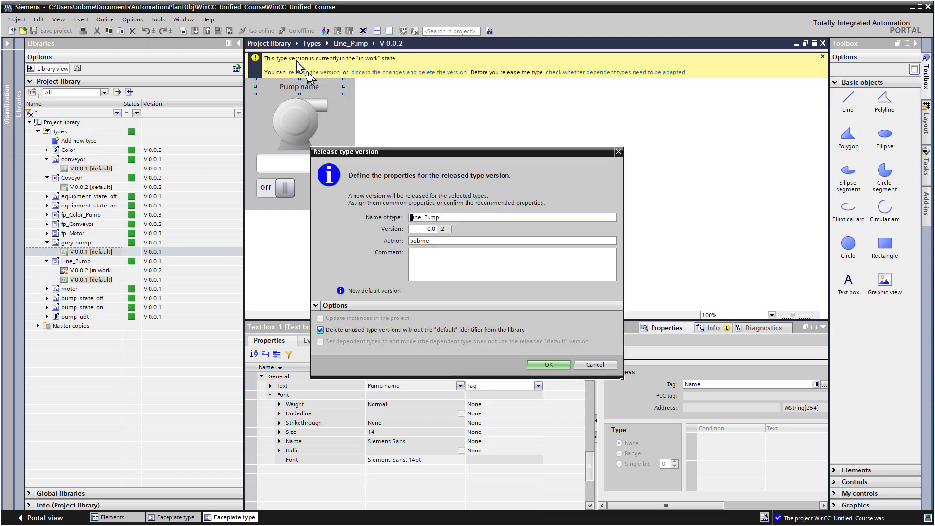
{"action": "left_click", "coordinate": [540, 364]}
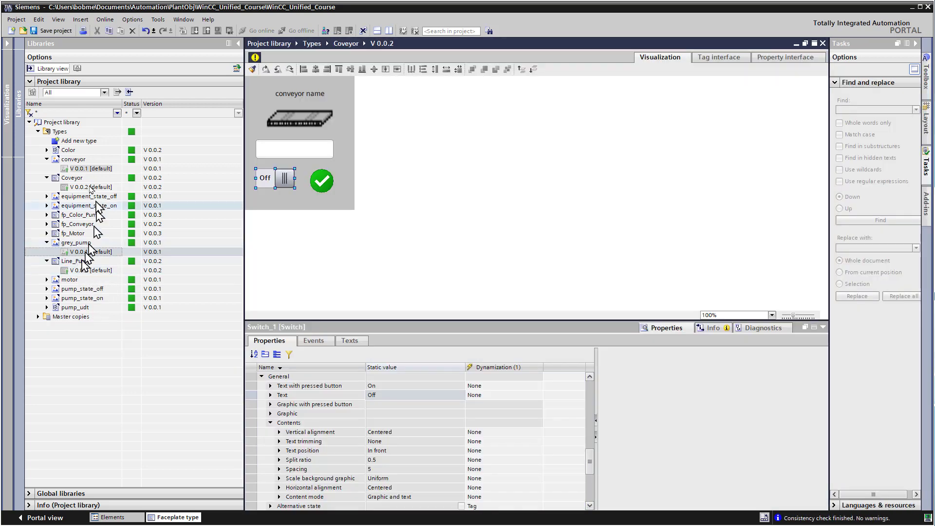
- Duplicate the Coveyor type into a new type named Line_Motor
{"action": "right_click", "coordinate": [83, 186]}
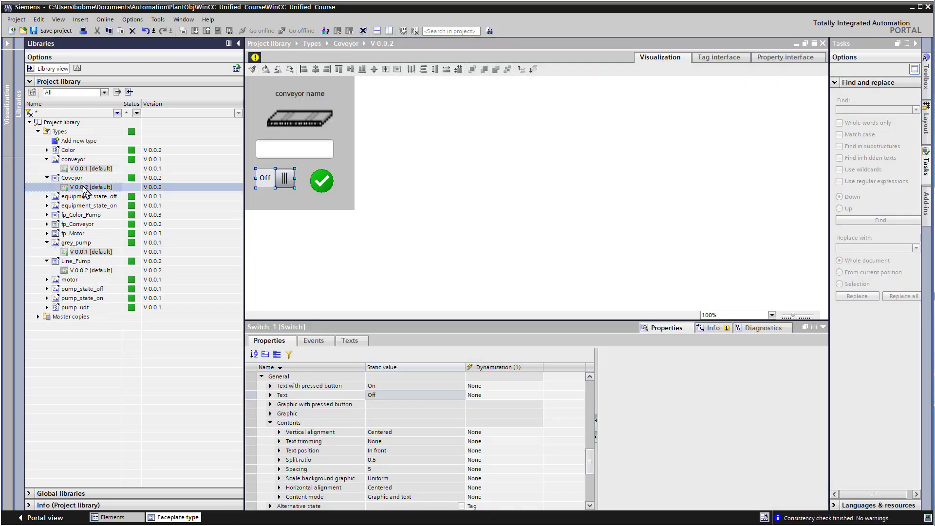
{"action": "key", "text": "Escape"}
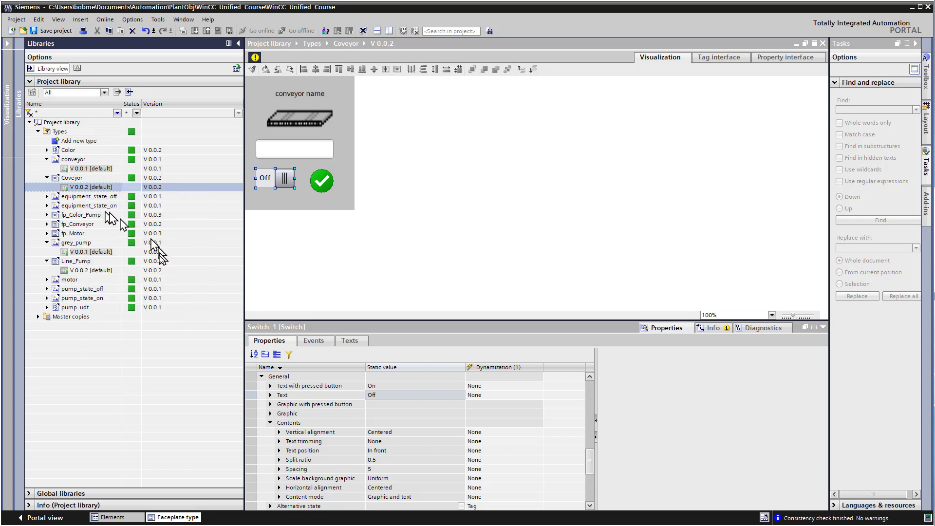
{"action": "key", "text": "ctrl+v"}
{"action": "type", "text": "Line_L"}
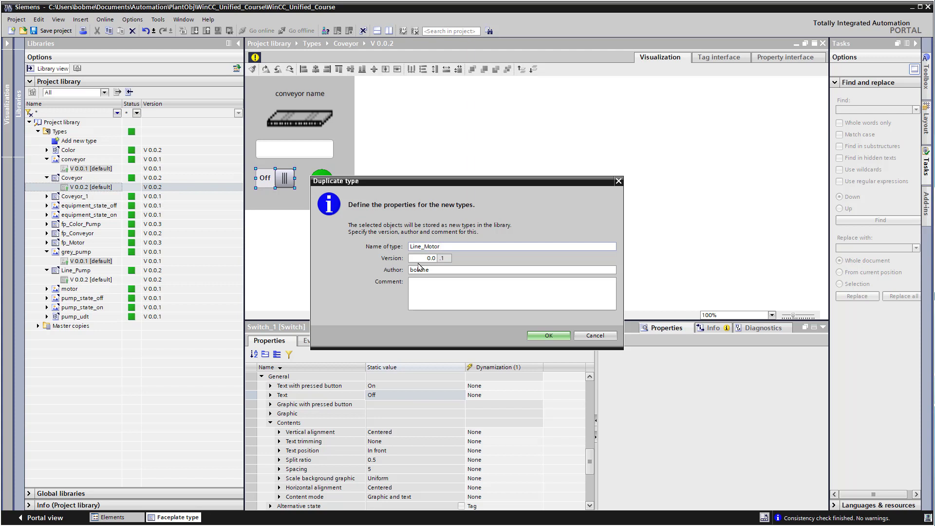
{"action": "type", "text": "otor"}
{"action": "left_click", "coordinate": [550, 335]}
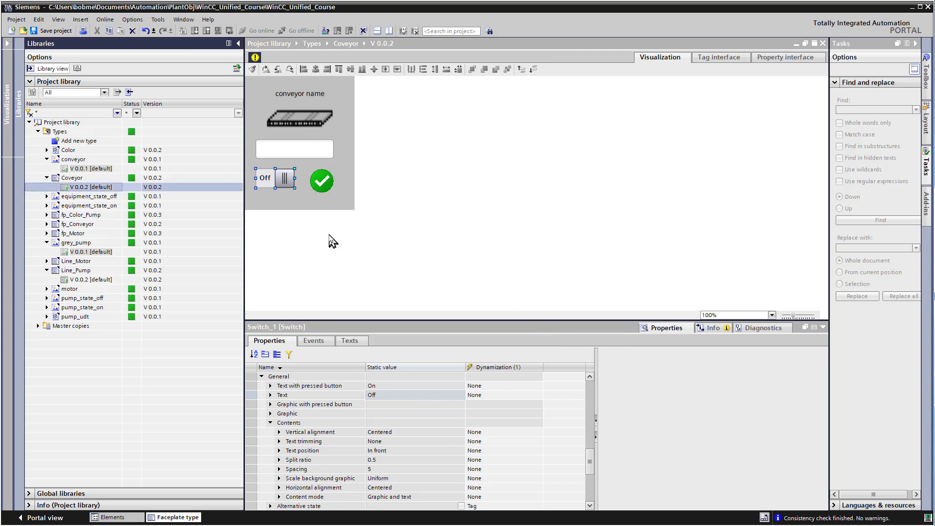
- Start a new Line_Motor version and retitle its label to 'Motor name'
{"action": "left_click", "coordinate": [47, 261]}
{"action": "right_click", "coordinate": [77, 272]}
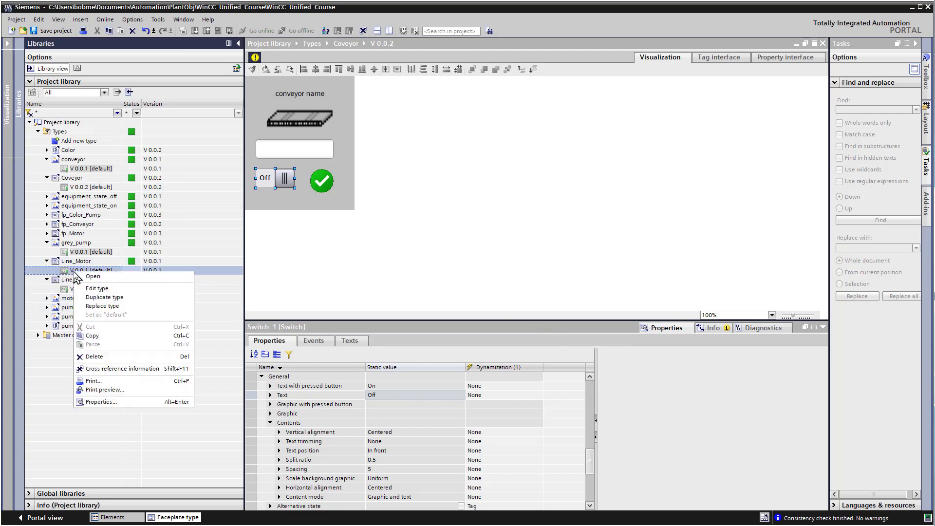
{"action": "left_click", "coordinate": [89, 289]}
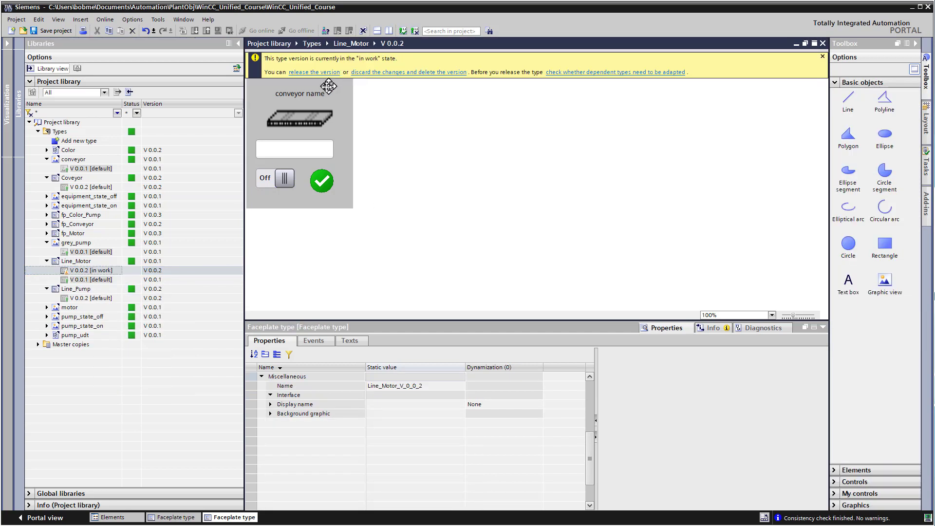
{"action": "left_click", "coordinate": [302, 115]}
{"action": "left_click", "coordinate": [256, 64]}
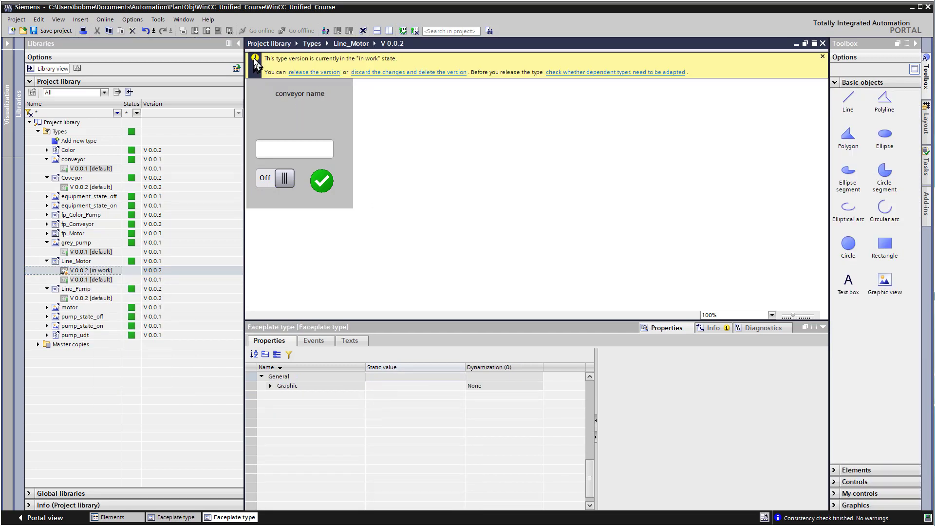
{"action": "left_click", "coordinate": [299, 93]}
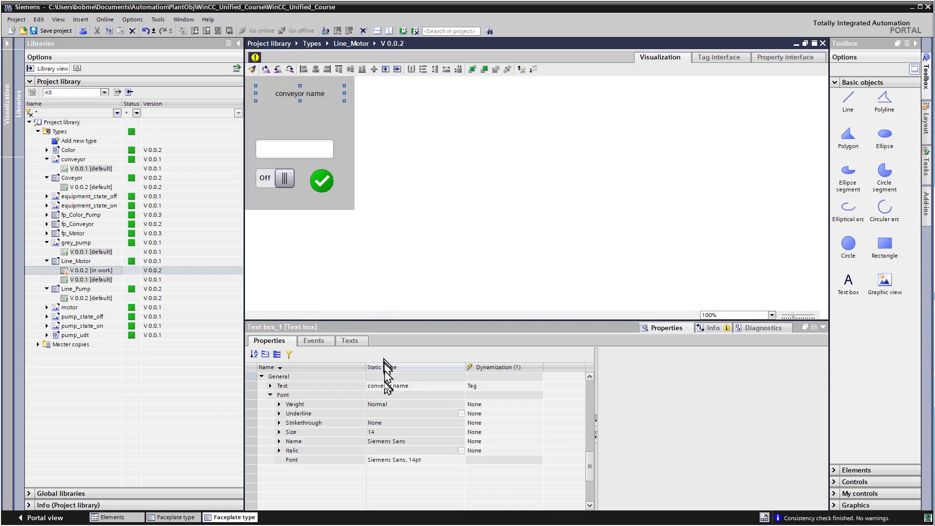
{"action": "double_click", "coordinate": [385, 388]}
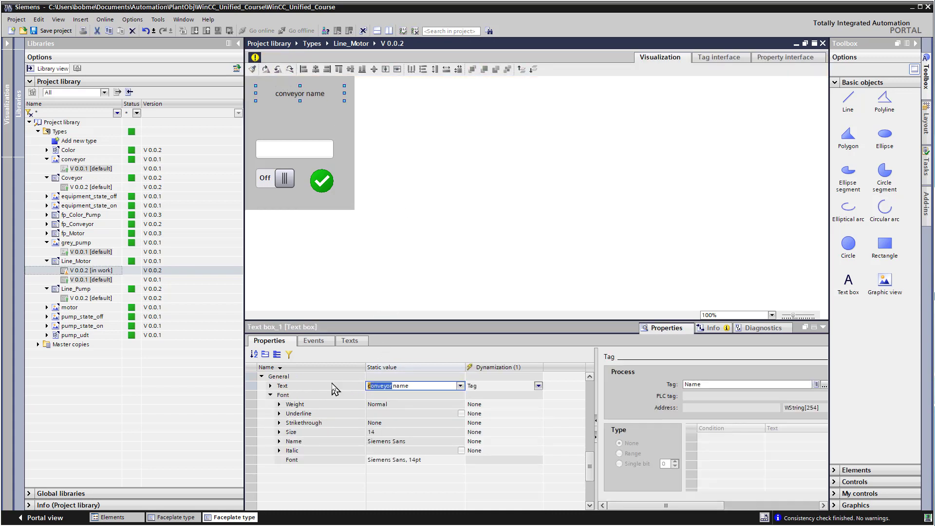
{"action": "type", "text": "Mot"}
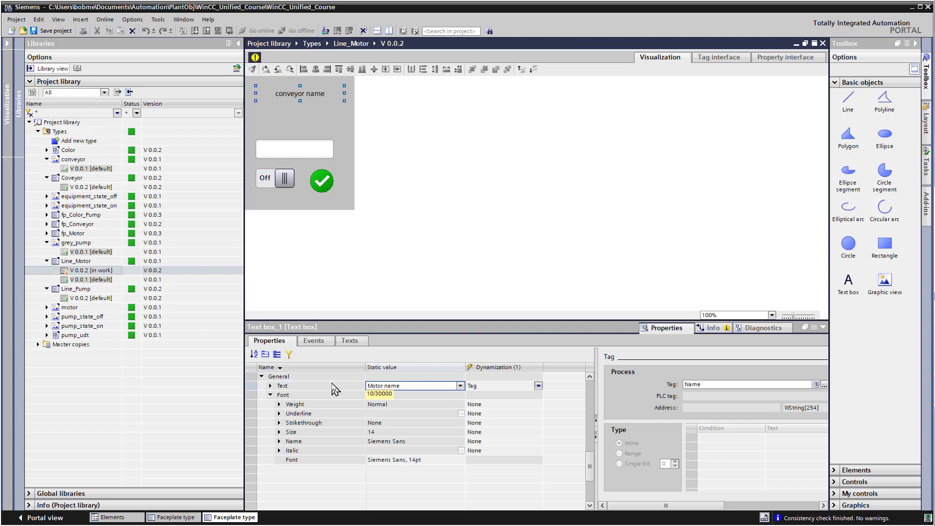
{"action": "key", "text": "Return"}
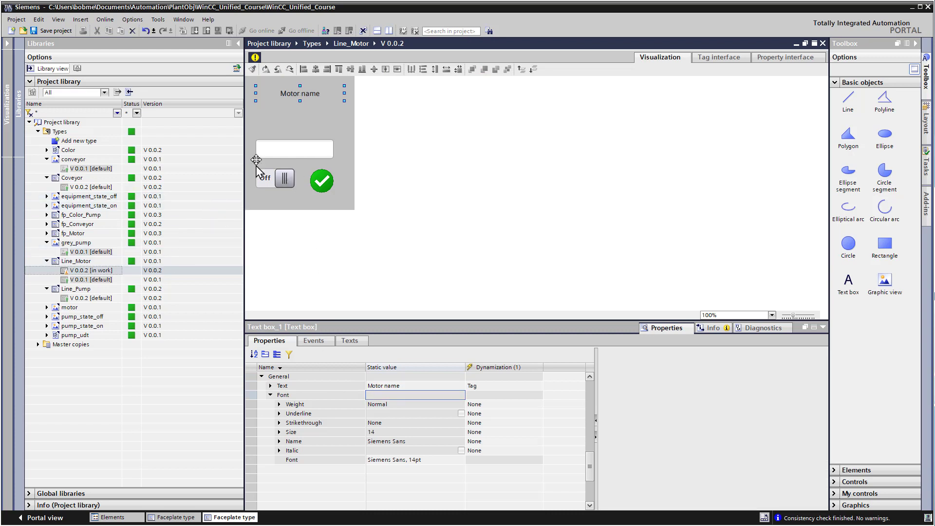
- Move the IO field, switch and check mark lower, place the motor graphic, and save
{"action": "left_click_drag", "start_coordinate": [251, 136], "coordinate": [359, 204]}
{"action": "left_click_drag", "start_coordinate": [313, 156], "coordinate": [321, 170]}
{"action": "left_click", "coordinate": [49, 307]}
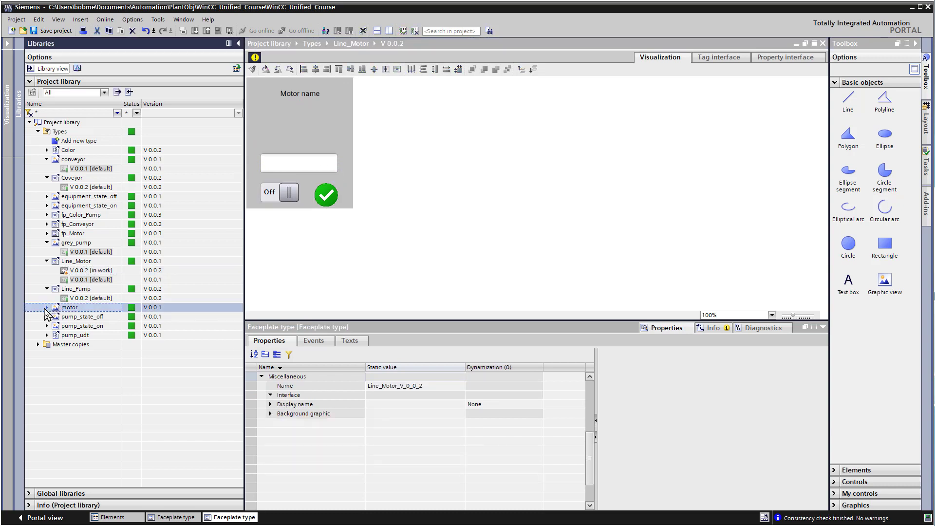
{"action": "left_click", "coordinate": [47, 307]}
{"action": "left_click_drag", "start_coordinate": [81, 317], "coordinate": [335, 149]}
{"action": "left_click", "coordinate": [299, 151]}
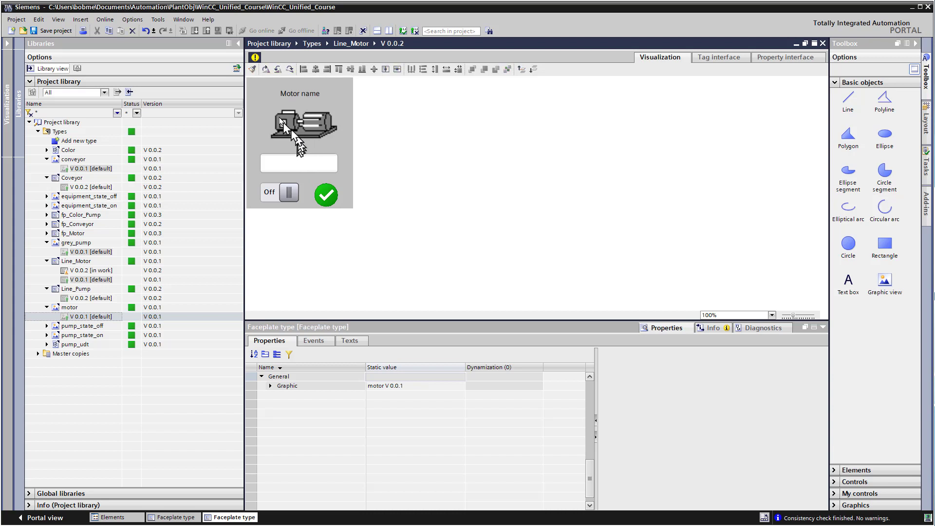
{"action": "left_click", "coordinate": [52, 31]}
- Reposition the check-mark state graphic on the Line_Motor faceplate
{"action": "left_click_drag", "start_coordinate": [346, 202], "coordinate": [339, 204]}
{"action": "left_click", "coordinate": [346, 206]}
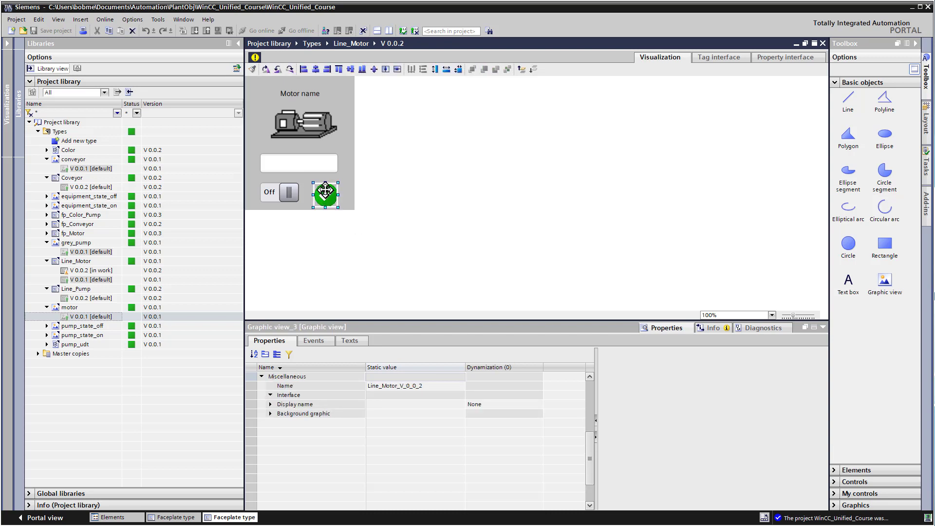
{"action": "left_click", "coordinate": [325, 192]}
{"action": "left_click", "coordinate": [349, 201]}
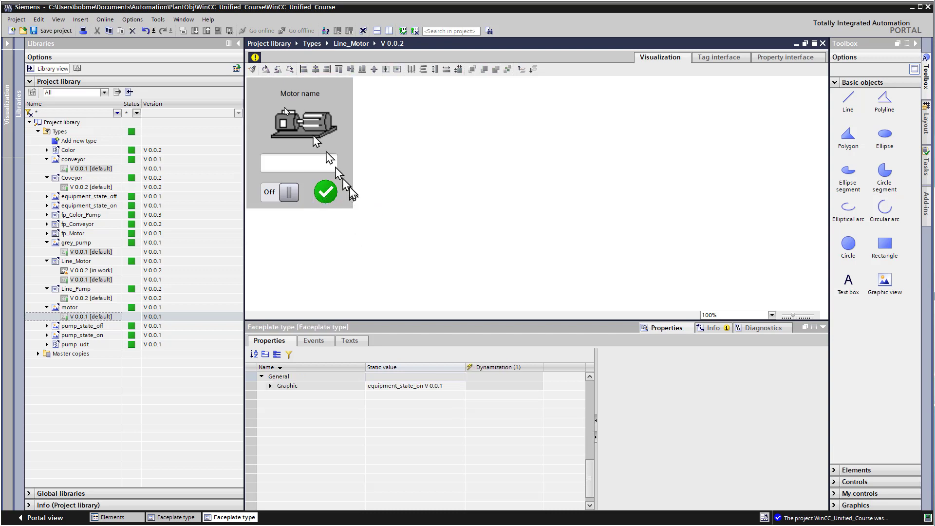
- Release Line_Motor V 0.0.2 as default, then review the Line_Pump and grey_pump library versions
{"action": "left_click", "coordinate": [255, 58]}
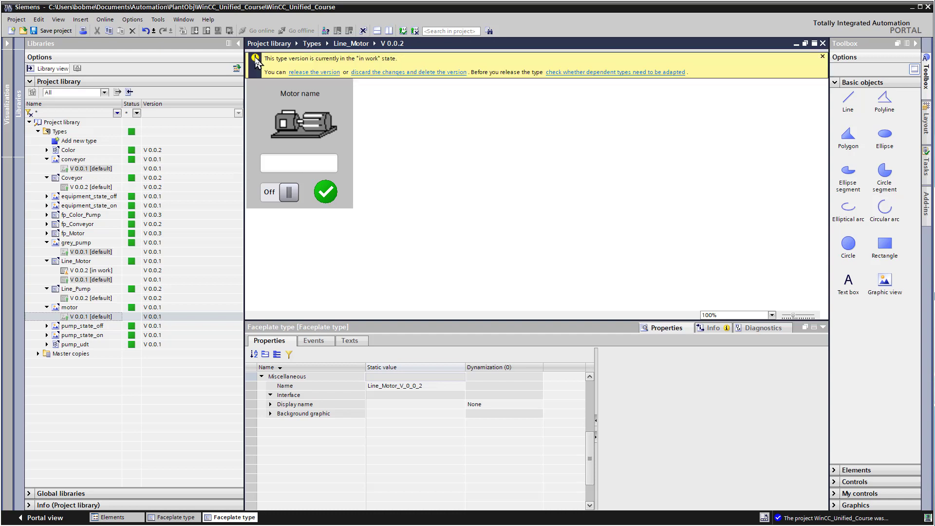
{"action": "left_click", "coordinate": [312, 72]}
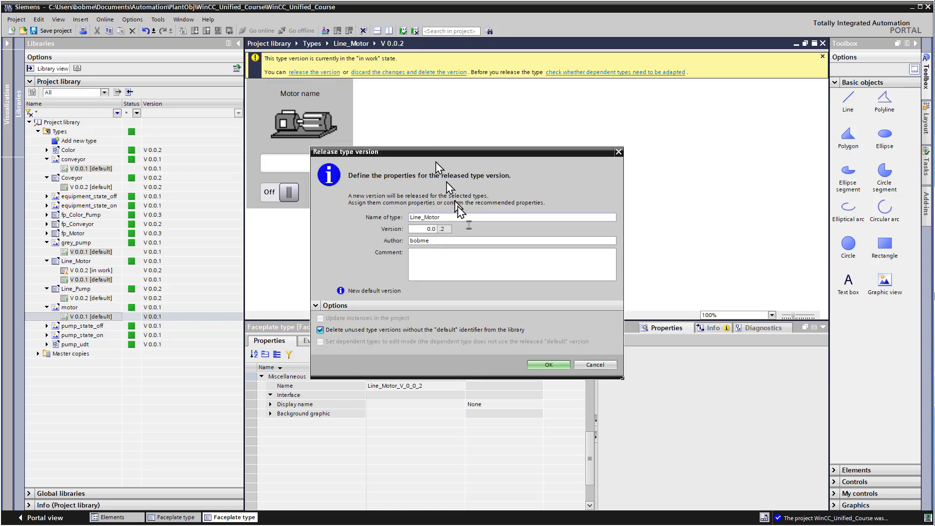
{"action": "left_click", "coordinate": [548, 365]}
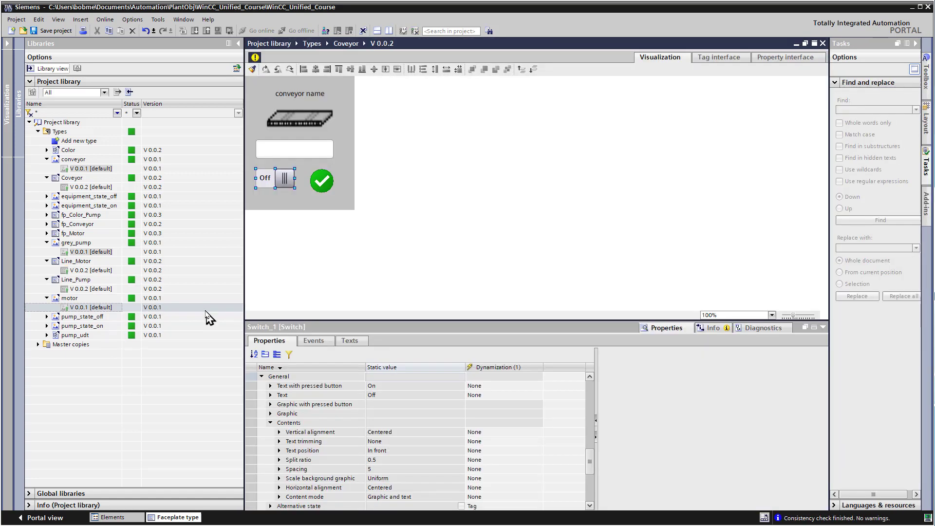
{"action": "left_click", "coordinate": [93, 288]}
{"action": "left_click", "coordinate": [96, 251]}
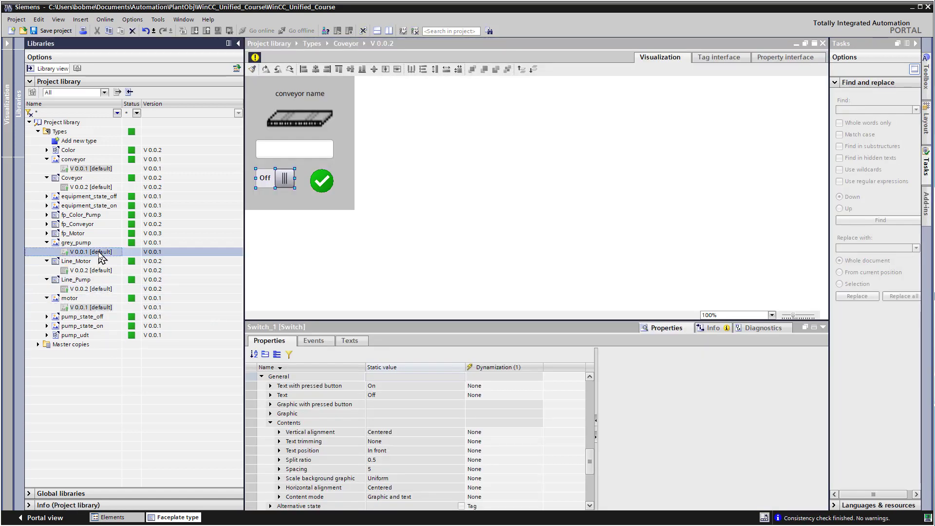